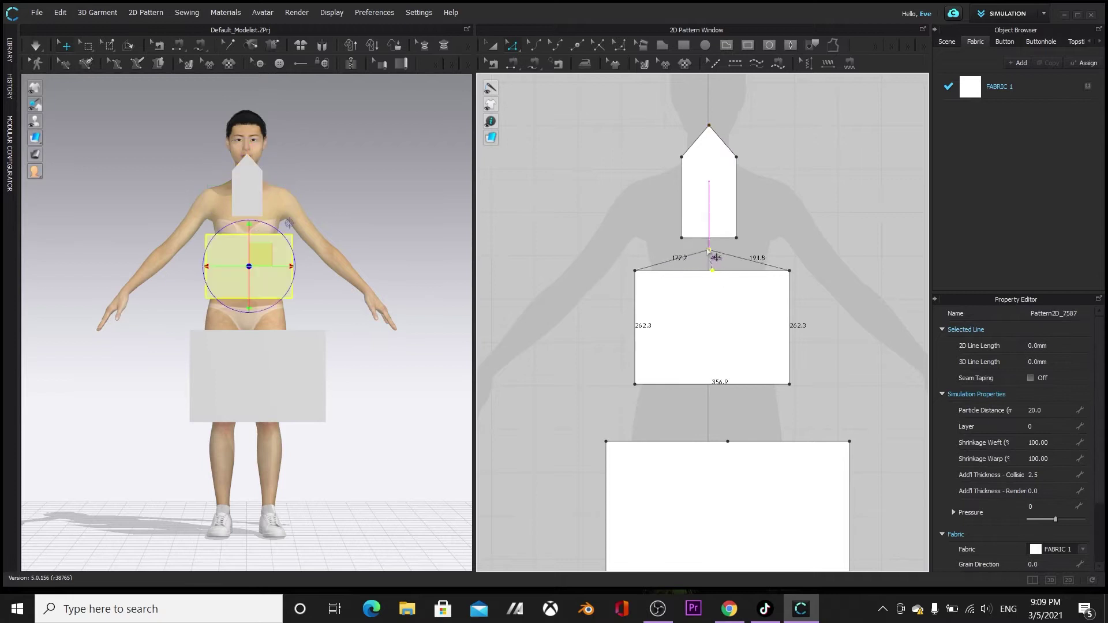
Pull the top-edge midpoint of the large lower rectangle up into a peak level with the middle piece's bottom edge
{"action": "left_click_drag", "start_coordinate": [728, 441], "coordinate": [727, 384]}
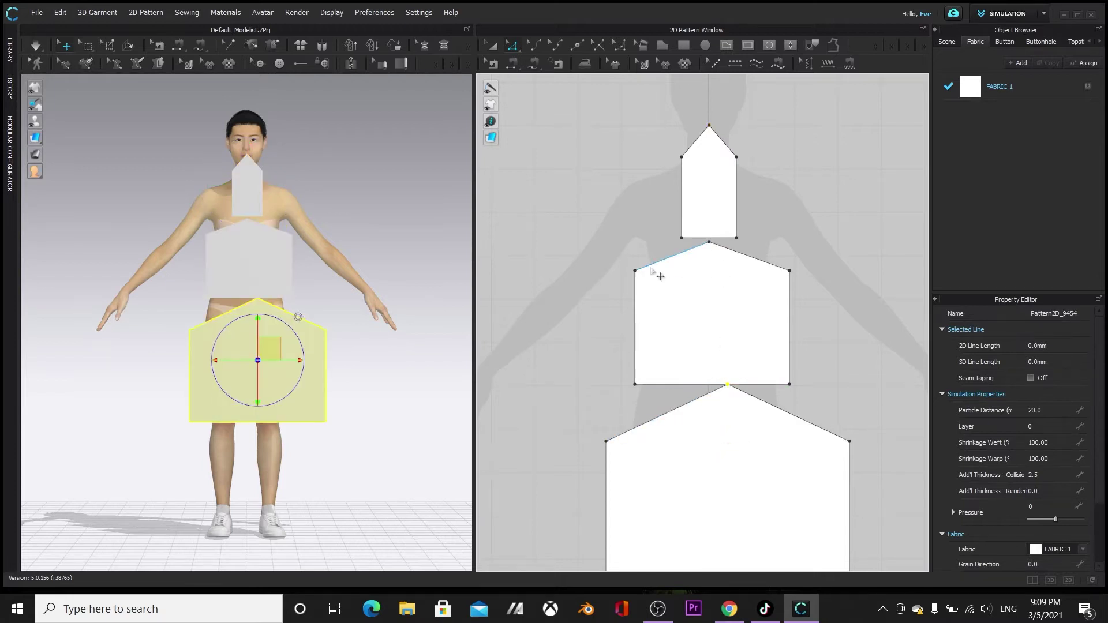
Duplicate the small pointed piece and place the two pieces side by side above the middle piece
{"action": "left_click", "coordinate": [491, 47]}
{"action": "left_click", "coordinate": [702, 167]}
{"action": "right_click", "coordinate": [709, 168]}
{"action": "left_click", "coordinate": [745, 35]}
{"action": "key", "text": "ctrl+v"}
{"action": "left_click", "coordinate": [805, 180]}
{"action": "left_click", "coordinate": [709, 184]}
{"action": "key", "text": "ctrl+v"}
{"action": "left_click_drag", "start_coordinate": [652, 185], "coordinate": [644, 189]}
{"action": "left_click_drag", "start_coordinate": [806, 189], "coordinate": [790, 185]}
Add two more copies of the small pointed piece, one on each side of the middle piece
{"action": "left_click", "coordinate": [635, 194]}
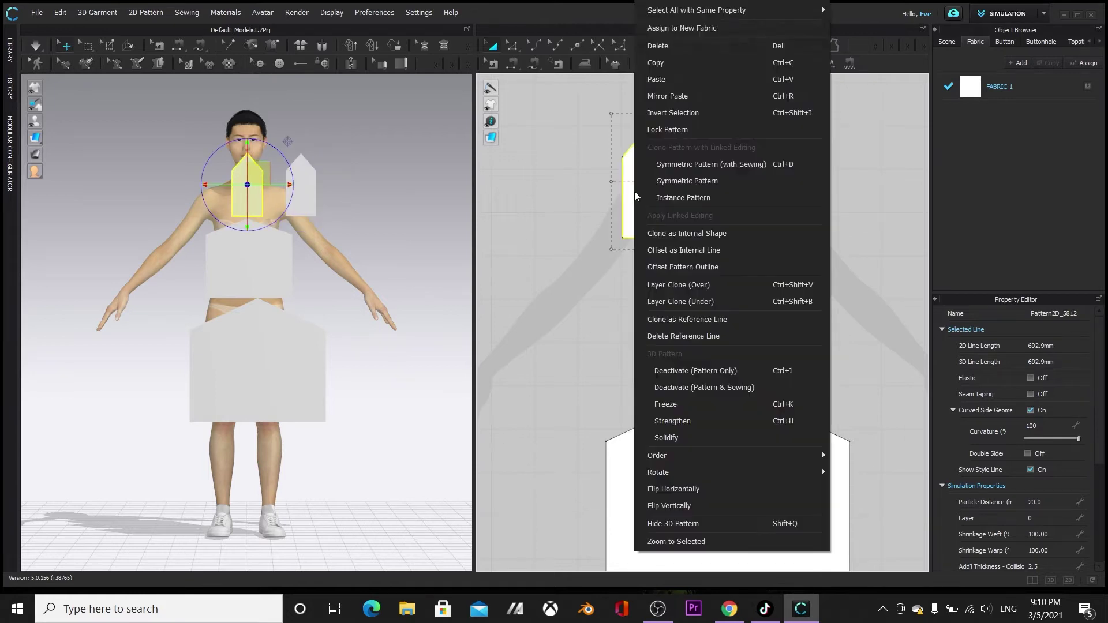
{"action": "left_click", "coordinate": [578, 356]}
{"action": "right_click", "coordinate": [797, 183]}
{"action": "left_click", "coordinate": [823, 62]}
{"action": "right_click", "coordinate": [791, 184]}
{"action": "left_click", "coordinate": [833, 77]}
{"action": "left_click", "coordinate": [877, 339]}
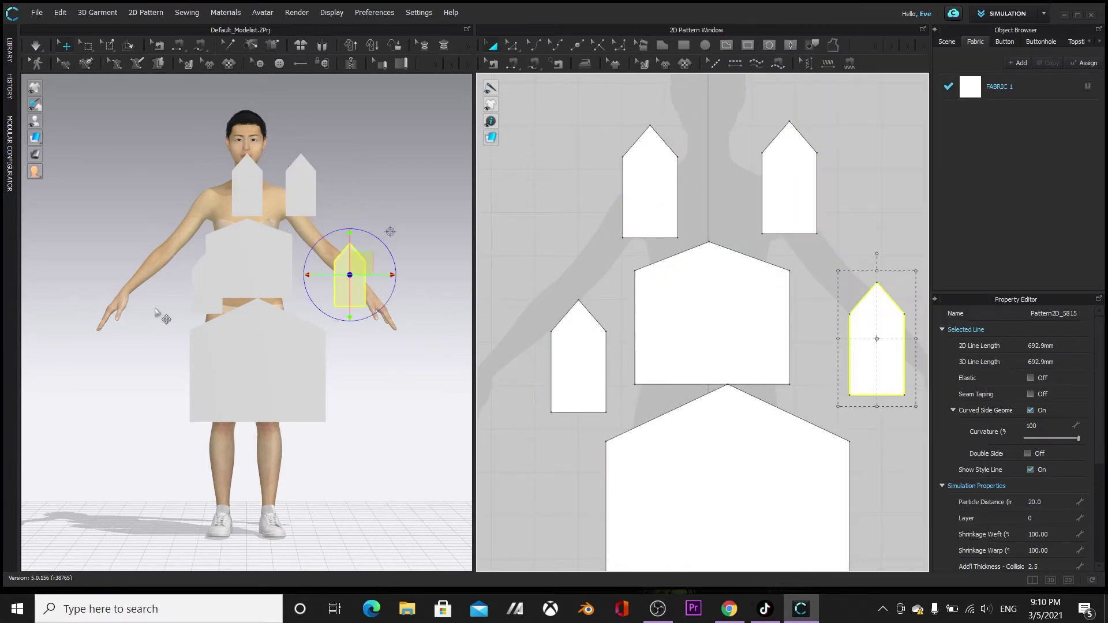
{"action": "left_click", "coordinate": [569, 369]}
{"action": "left_click_drag", "start_coordinate": [201, 281], "coordinate": [183, 282]}
Draw a long thin rectangle about 1360 mm wide below the large pointed piece
{"action": "scroll", "coordinate": [542, 423], "scroll_direction": "down", "scroll_amount": 2}
{"action": "middle_click_drag", "start_coordinate": [888, 557], "coordinate": [856, 485]}
{"action": "scroll", "coordinate": [846, 470], "scroll_direction": "down", "scroll_amount": 2}
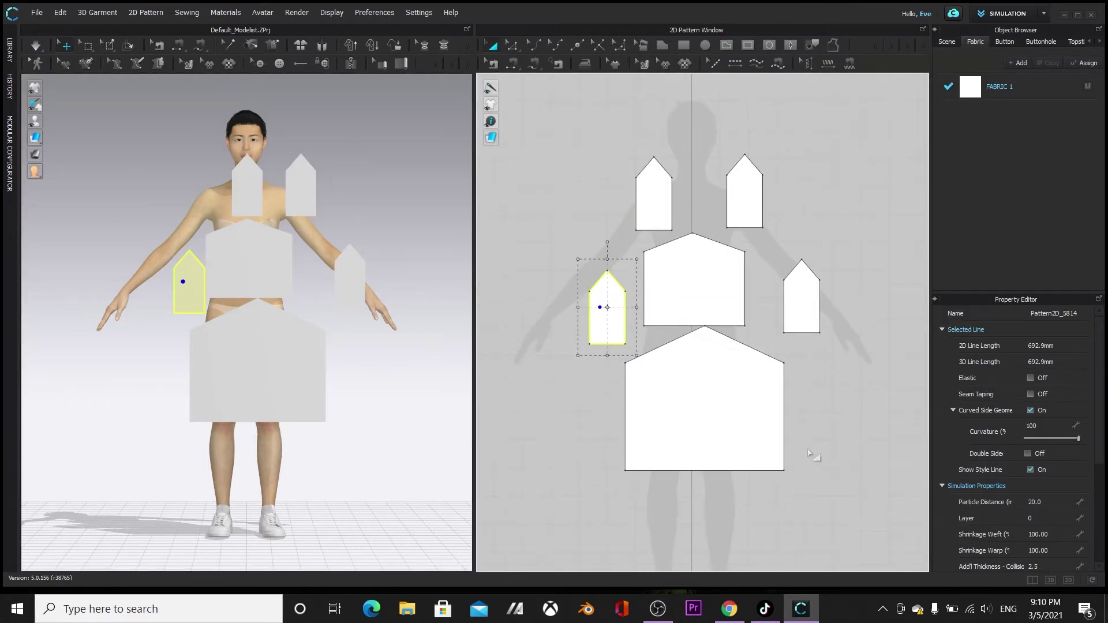
{"action": "scroll", "coordinate": [750, 421], "scroll_direction": "down", "scroll_amount": 2}
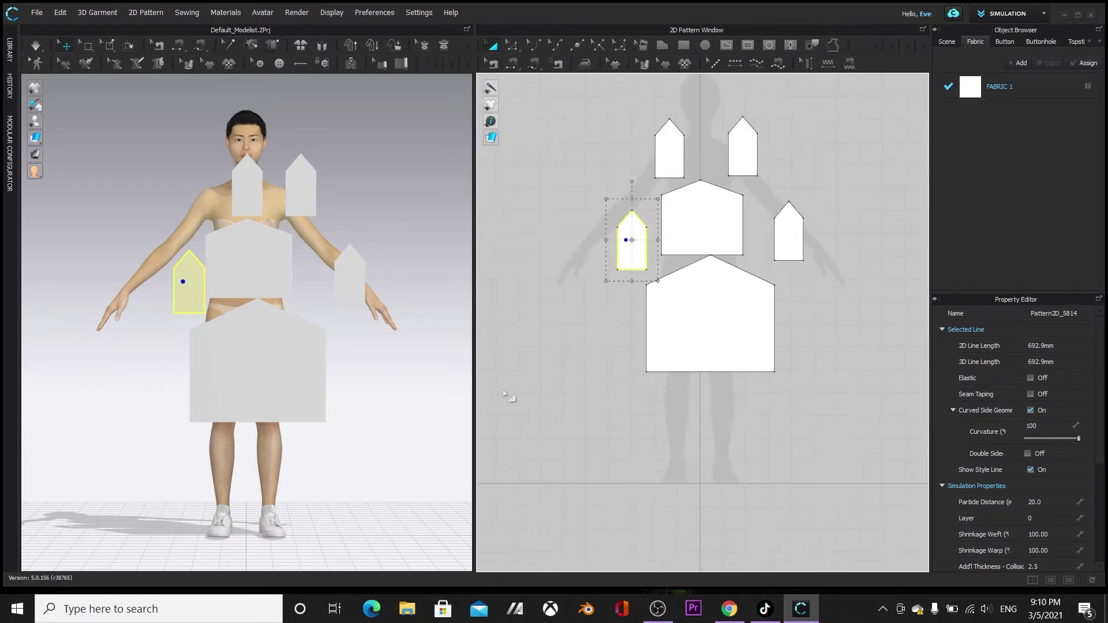
{"action": "key", "text": "s"}
{"action": "mouse_move", "coordinate": [569, 409]}
{"action": "left_mouse_down"}
{"action": "mouse_move", "coordinate": [879, 420]}
{"action": "mouse_move", "coordinate": [878, 431]}
{"action": "left_mouse_up"}
Split the long rectangle's outline uniformly into 13 segments
{"action": "left_click", "coordinate": [577, 45]}
{"action": "right_click", "coordinate": [612, 431]}
{"action": "left_click", "coordinate": [485, 315]}
{"action": "left_click", "coordinate": [605, 335]}
{"action": "left_click", "coordinate": [606, 336]}
{"action": "left_click", "coordinate": [606, 336]}
{"action": "left_click", "coordinate": [606, 336]}
{"action": "left_click", "coordinate": [605, 336]}
{"action": "left_click", "coordinate": [606, 336]}
{"action": "left_click", "coordinate": [606, 335]}
{"action": "left_click", "coordinate": [606, 335]}
{"action": "left_click", "coordinate": [606, 336]}
{"action": "left_click", "coordinate": [606, 336]}
{"action": "left_click", "coordinate": [605, 336]}
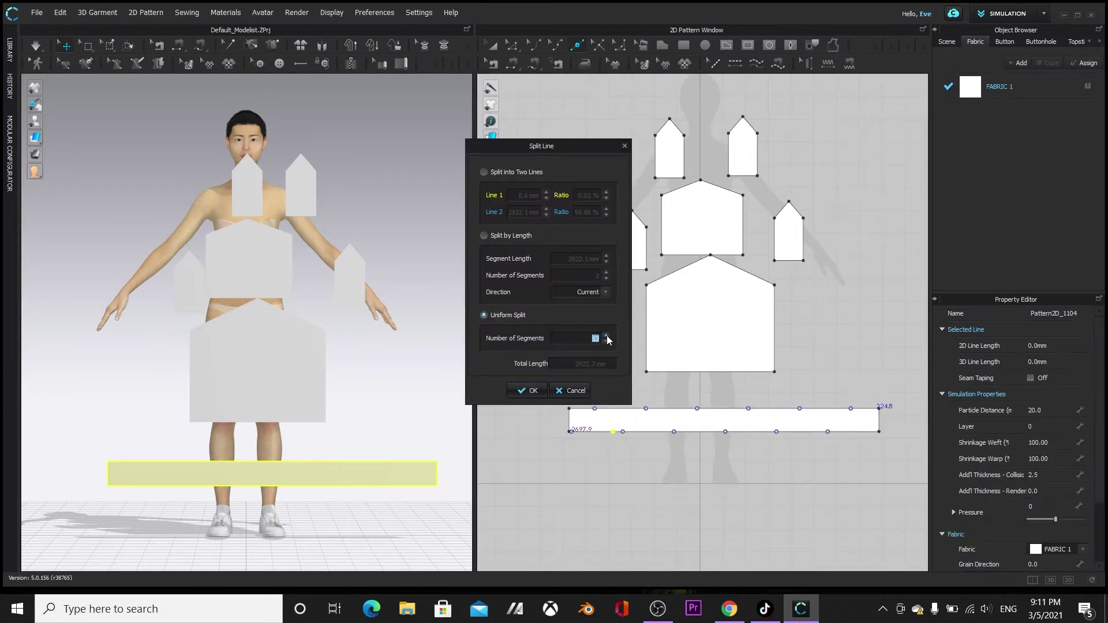
{"action": "left_click", "coordinate": [527, 390]}
Delete the extra point next to the lower-left corner of the long rectangle
{"action": "key", "text": "z"}
{"action": "left_click", "coordinate": [639, 519]}
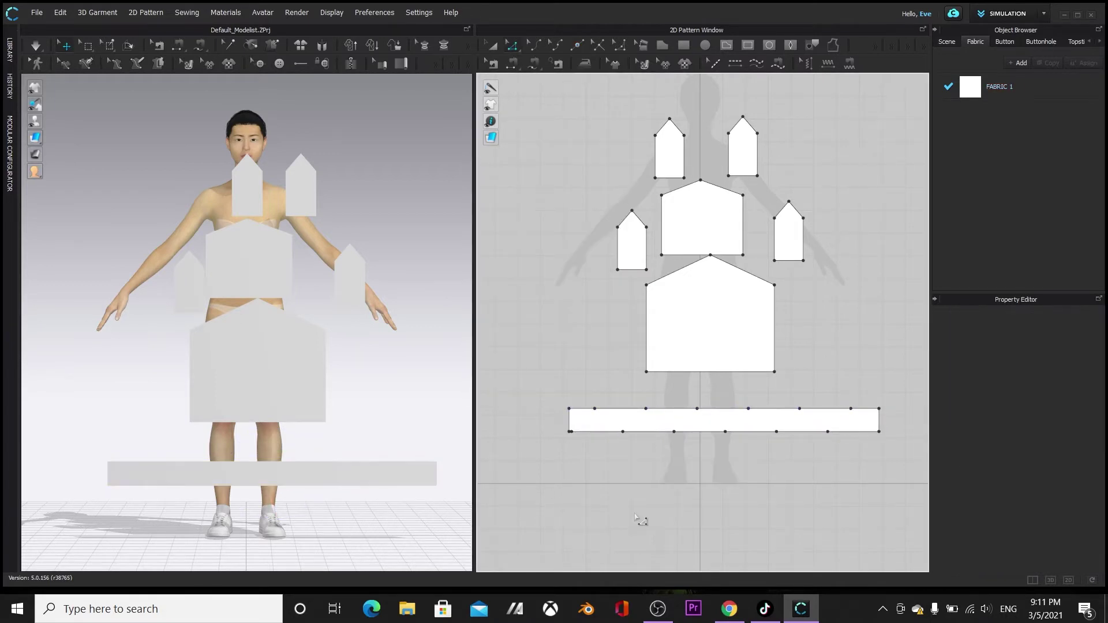
{"action": "right_click", "coordinate": [570, 431]}
{"action": "left_click", "coordinate": [594, 446]}
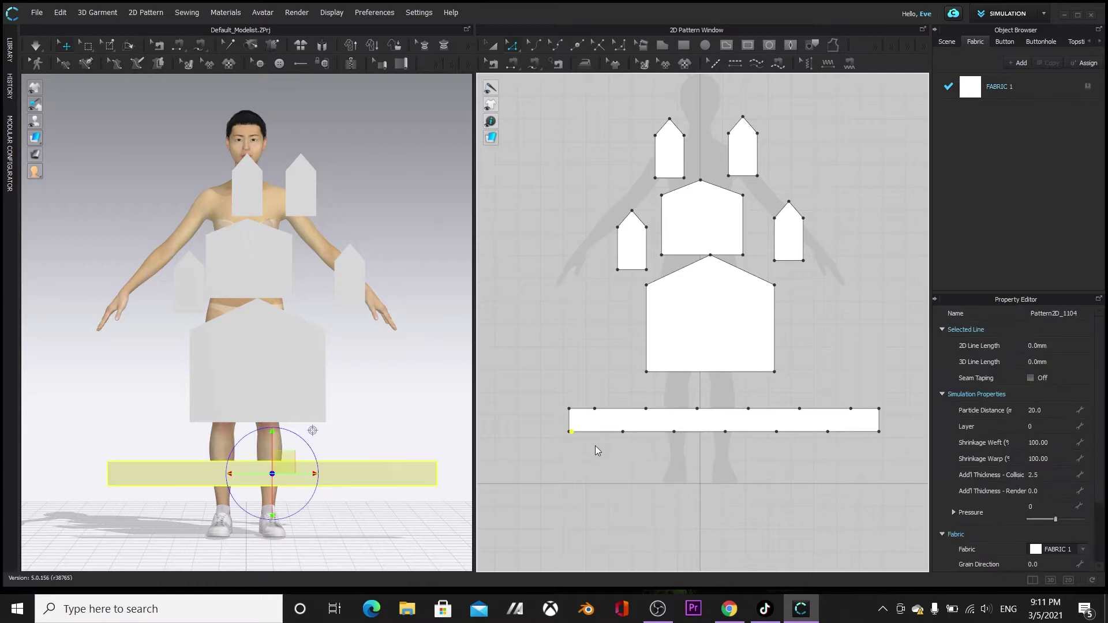
Delete the six split points along the top edge of the long rectangle
{"action": "left_click", "coordinate": [595, 409]}
{"action": "left_click", "coordinate": [646, 409], "text": "shift"}
{"action": "left_click", "coordinate": [697, 409], "text": "shift"}
{"action": "left_click", "coordinate": [748, 409], "text": "shift"}
{"action": "left_click", "coordinate": [800, 409], "text": "shift"}
{"action": "left_click", "coordinate": [851, 409], "text": "shift"}
{"action": "key", "text": "Delete"}
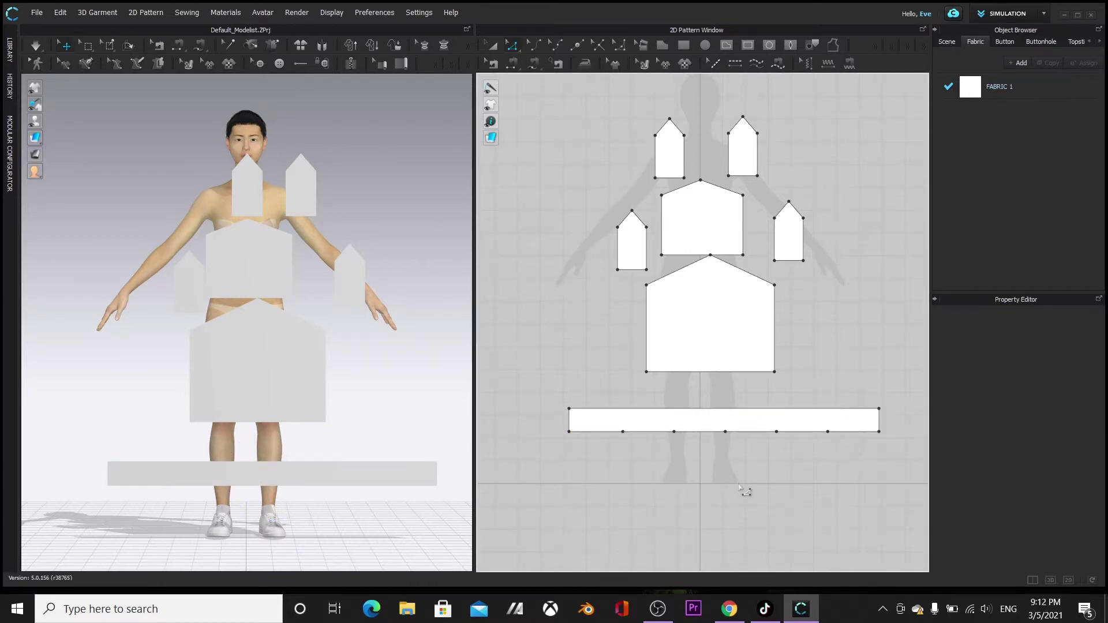
Lower the long rectangle's bottom edge, and raise its five inner points again to leave slanted ends
{"action": "left_click_drag", "start_coordinate": [905, 481], "coordinate": [905, 480]}
{"action": "left_click_drag", "start_coordinate": [723, 443], "coordinate": [722, 470]}
{"action": "key", "text": "z"}
{"action": "left_click", "coordinate": [622, 458]}
{"action": "left_click", "coordinate": [726, 458], "text": "shift"}
{"action": "left_click", "coordinate": [776, 458], "text": "shift"}
{"action": "left_click_drag", "start_coordinate": [623, 458], "coordinate": [622, 434]}
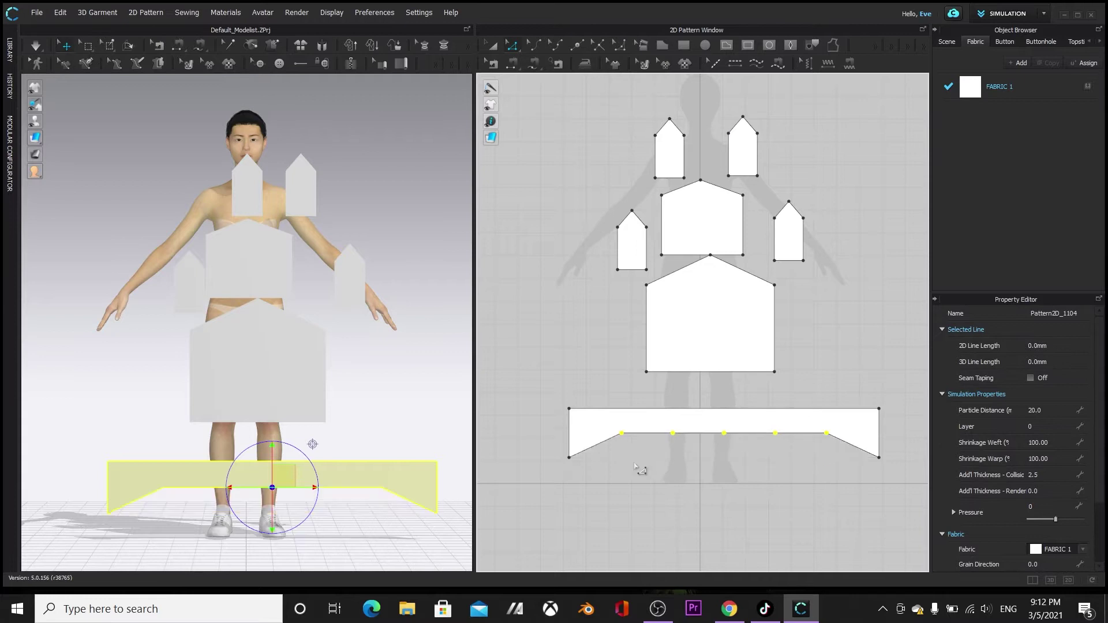
Pull the center point of the long piece's bottom edge far down into a deep triangular point
{"action": "left_click", "coordinate": [639, 521]}
{"action": "left_click_drag", "start_coordinate": [725, 433], "coordinate": [724, 538]}
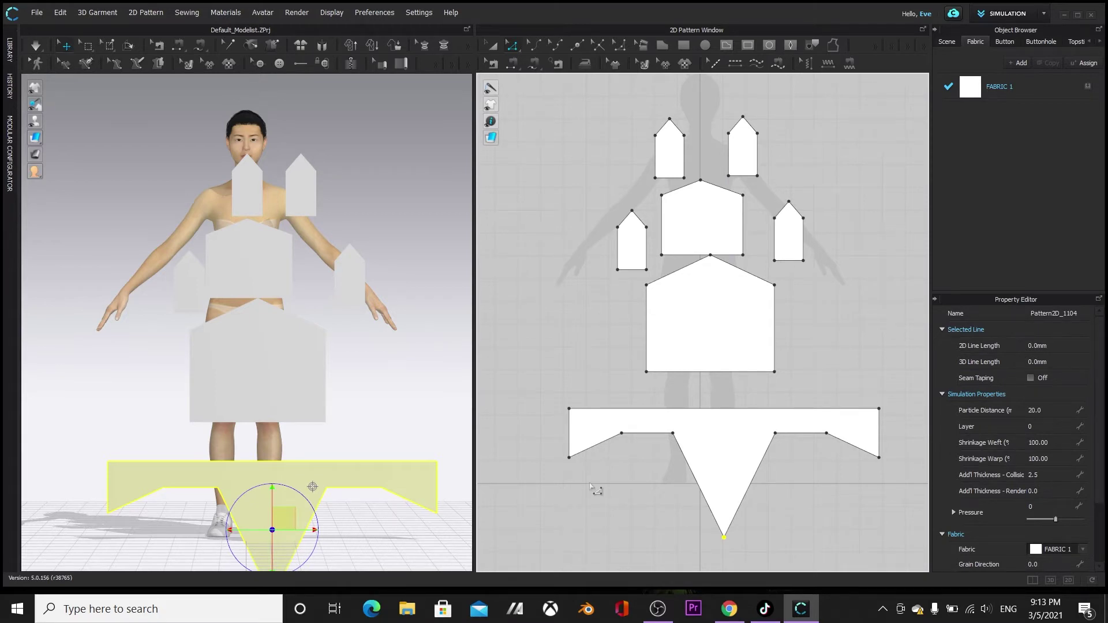
Sew the bottom edges of the two upper small pieces to the middle piece's sloped top edges
{"action": "left_click", "coordinate": [511, 63]}
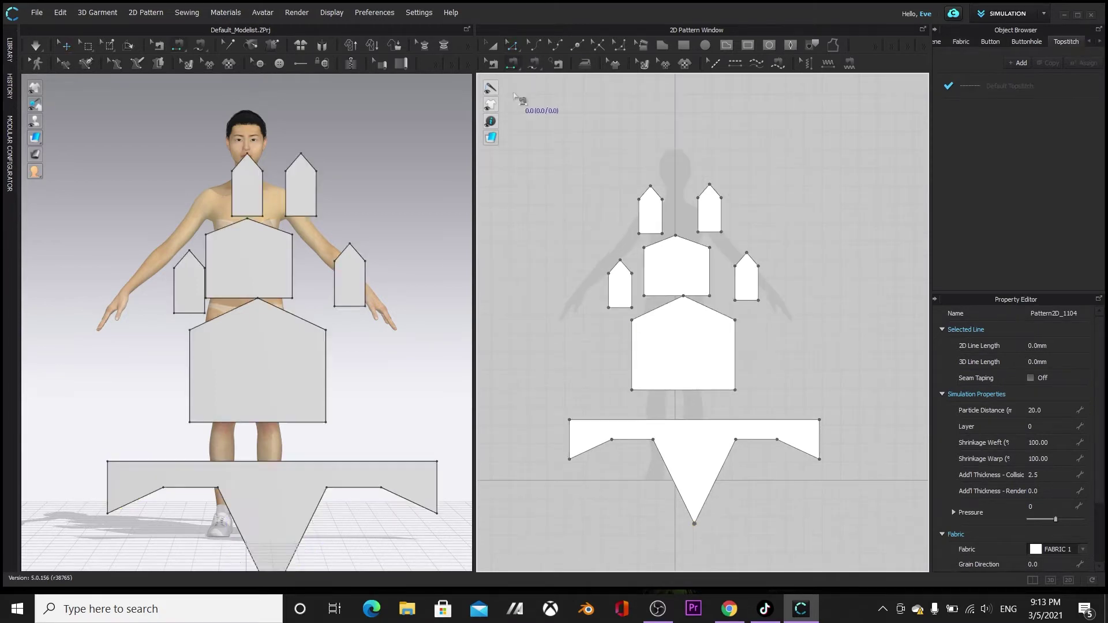
{"action": "scroll", "coordinate": [678, 267], "scroll_direction": "up", "scroll_amount": 3}
{"action": "left_click", "coordinate": [674, 265]}
{"action": "left_click", "coordinate": [672, 249]}
{"action": "left_click", "coordinate": [760, 247]}
{"action": "left_click", "coordinate": [740, 264]}
Sew the inner edges of the two side pieces to the vertical edges of the middle piece
{"action": "left_click", "coordinate": [630, 343]}
{"action": "left_click", "coordinate": [652, 304]}
{"action": "left_click", "coordinate": [809, 328]}
{"action": "left_click", "coordinate": [761, 314]}
Move the large pointed piece down to leave a gap, and split the middle piece's bottom edge in two at its center
{"action": "left_click", "coordinate": [491, 45]}
{"action": "middle_click_drag", "start_coordinate": [606, 195], "coordinate": [579, 128]}
{"action": "left_click_drag", "start_coordinate": [697, 308], "coordinate": [702, 334]}
{"action": "left_click", "coordinate": [577, 45]}
{"action": "right_click", "coordinate": [681, 290]}
{"action": "left_click", "coordinate": [540, 390]}
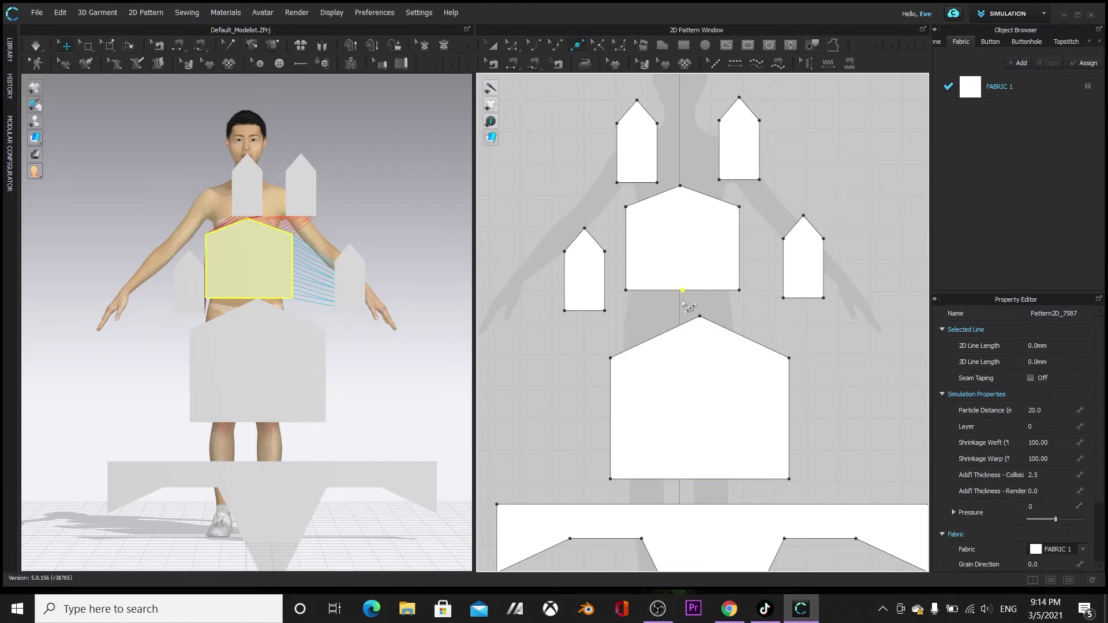
Sew both halves of the middle piece's bottom edge to the large piece's sloped top edges
{"action": "left_click", "coordinate": [511, 63]}
{"action": "left_click", "coordinate": [647, 290]}
{"action": "left_click", "coordinate": [645, 341]}
{"action": "left_click", "coordinate": [722, 291]}
{"action": "left_click", "coordinate": [761, 344]}
Sew the large piece's bottom edge to the top edge of the long hem piece
{"action": "scroll", "coordinate": [826, 344], "scroll_direction": "down", "scroll_amount": 2}
{"action": "left_click", "coordinate": [652, 474]}
{"action": "left_click", "coordinate": [675, 453]}
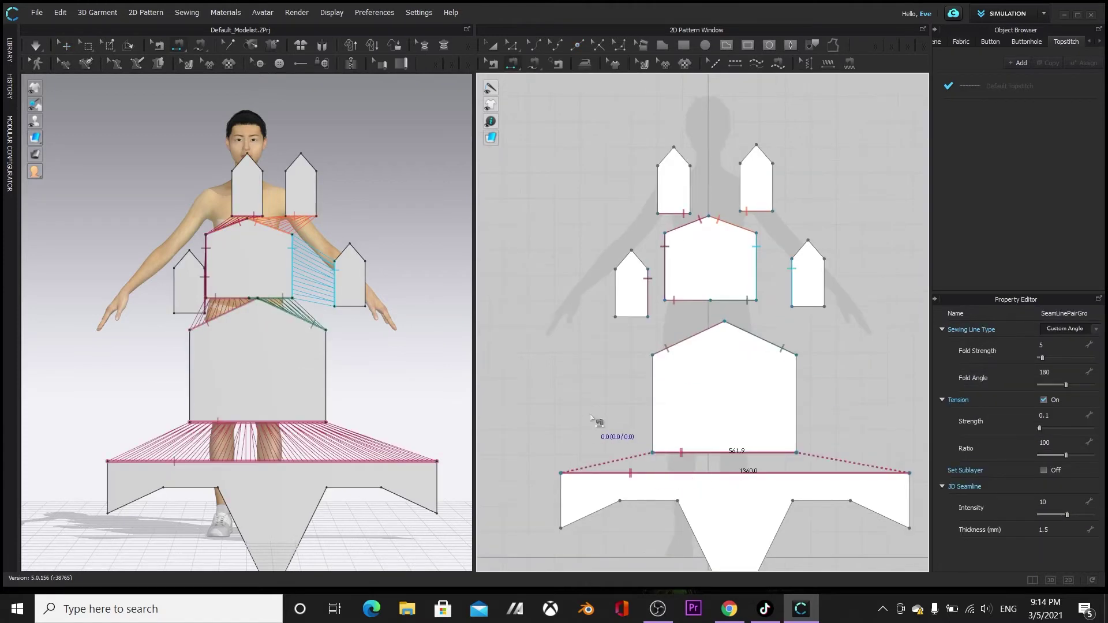
Spread the two upper pieces and the side piece on the avatar's right outward in the 3D view
{"action": "left_click", "coordinate": [490, 45]}
{"action": "left_click_drag", "start_coordinate": [241, 184], "coordinate": [196, 178]}
{"action": "left_click_drag", "start_coordinate": [306, 185], "coordinate": [304, 176]}
{"action": "left_click_drag", "start_coordinate": [187, 282], "coordinate": [170, 257]}
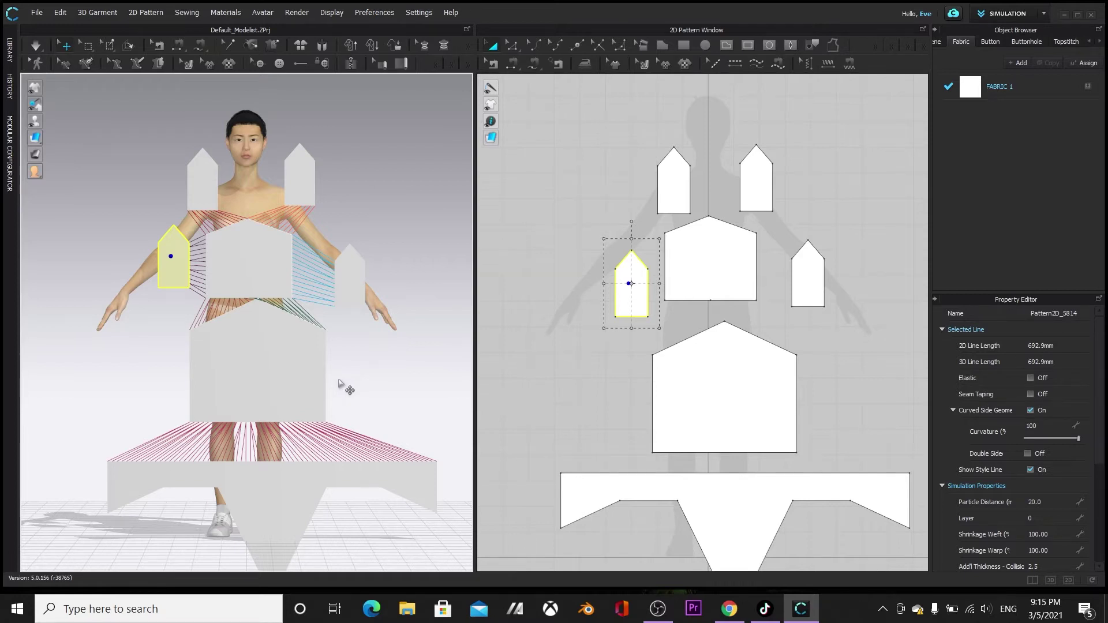
Widen the large pointed piece on both sides in the 2D pattern
{"action": "left_click", "coordinate": [797, 388]}
{"action": "left_click_drag", "start_coordinate": [796, 388], "coordinate": [873, 386]}
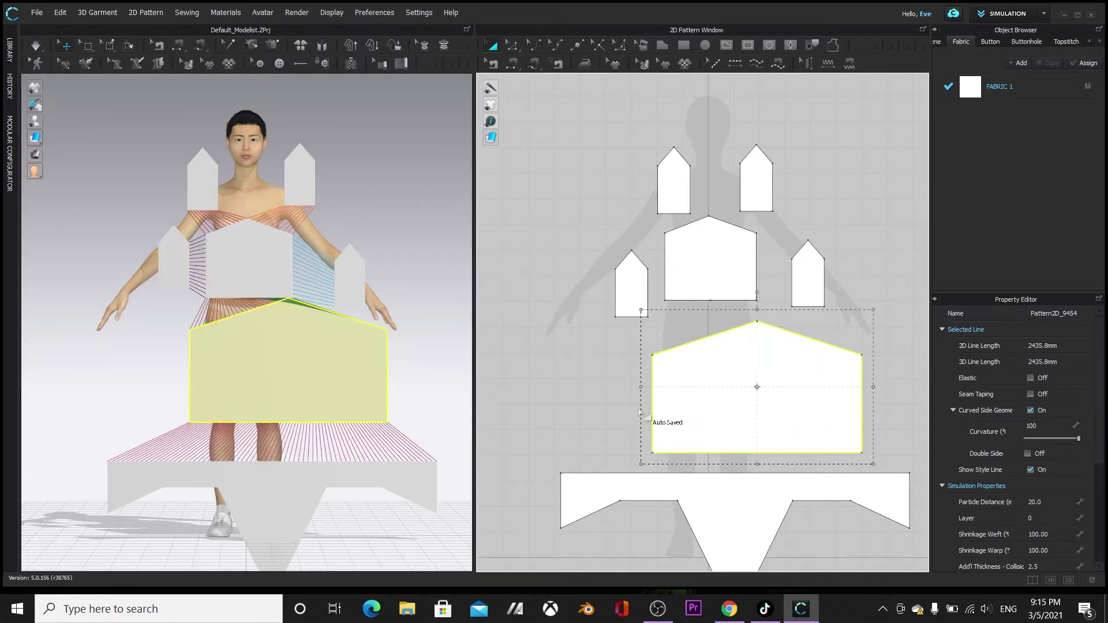
{"action": "left_click_drag", "start_coordinate": [638, 386], "coordinate": [610, 387]}
Widen both side pieces outward to about twice their width in the 2D pattern
{"action": "left_click", "coordinate": [631, 282]}
{"action": "left_click", "coordinate": [806, 277], "text": "shift"}
{"action": "left_click_drag", "start_coordinate": [835, 278], "coordinate": [876, 279]}
{"action": "left_click", "coordinate": [836, 223]}
{"action": "left_click", "coordinate": [814, 285]}
{"action": "left_click", "coordinate": [616, 287]}
{"action": "left_click_drag", "start_coordinate": [601, 285], "coordinate": [561, 303]}
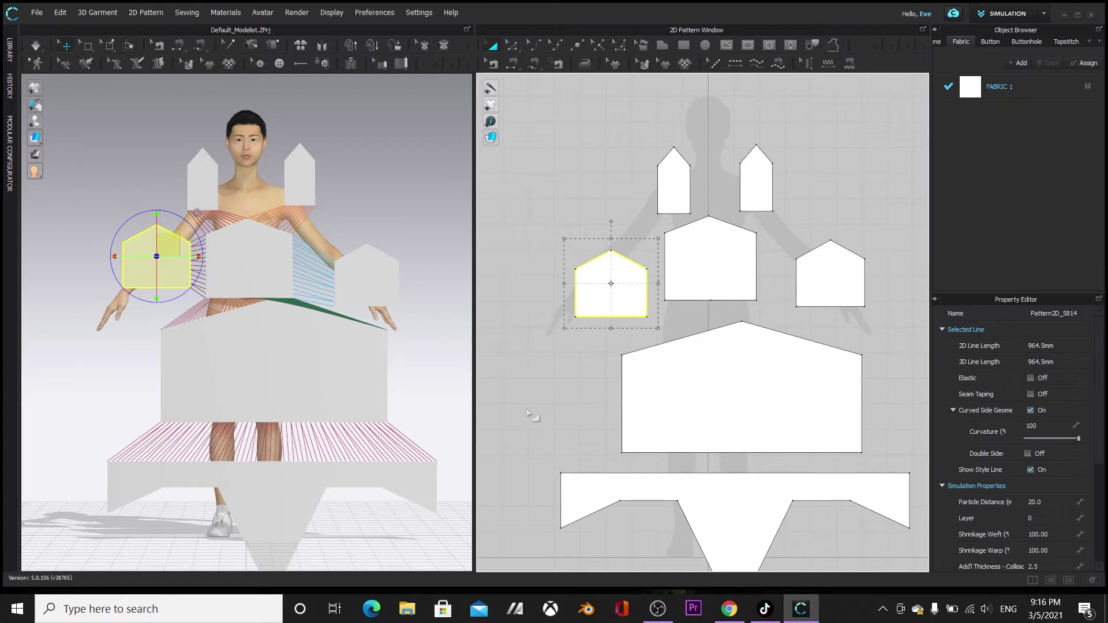
Raise the middle, large and hem pieces in the 3D view, and align the two upper pieces above the shoulders
{"action": "left_click", "coordinate": [240, 227]}
{"action": "left_click", "coordinate": [196, 162]}
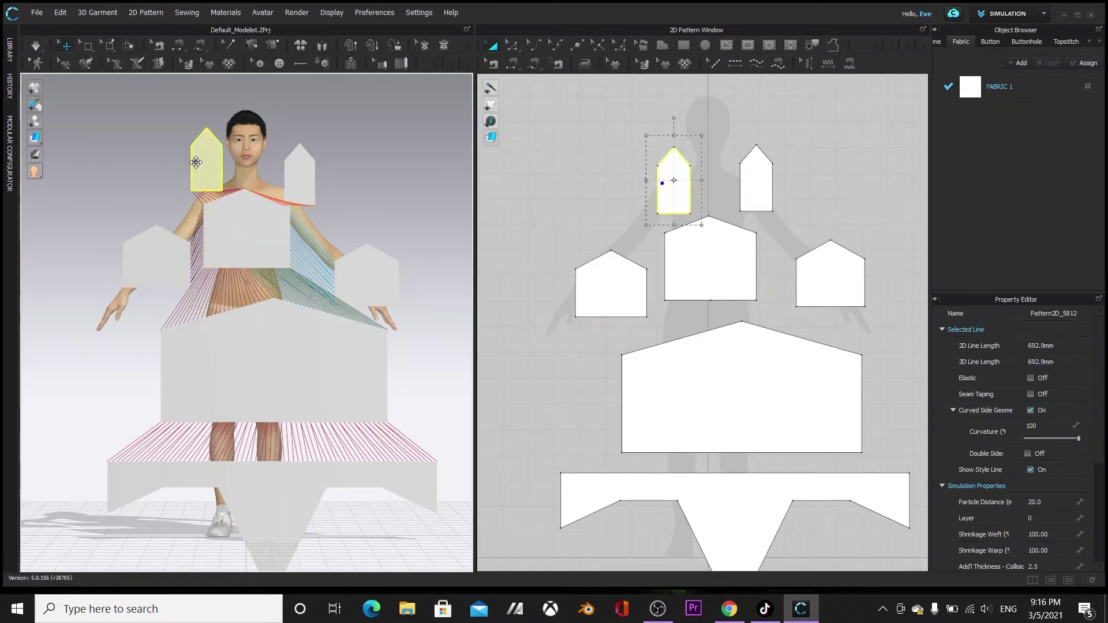
{"action": "left_click_drag", "start_coordinate": [241, 358], "coordinate": [222, 323]}
{"action": "left_click_drag", "start_coordinate": [258, 486], "coordinate": [247, 444]}
{"action": "left_click_drag", "start_coordinate": [224, 343], "coordinate": [221, 357]}
{"action": "left_click_drag", "start_coordinate": [205, 161], "coordinate": [196, 173]}
{"action": "left_click_drag", "start_coordinate": [301, 180], "coordinate": [302, 166]}
Move all pattern pieces together forward off the avatar, and adjust the upper piece on the avatar's right
{"action": "right_click_drag", "start_coordinate": [420, 364], "coordinate": [306, 372]}
{"action": "scroll", "coordinate": [664, 348], "scroll_direction": "down", "scroll_amount": 2}
{"action": "left_click_drag", "start_coordinate": [556, 173], "coordinate": [888, 558]}
{"action": "left_click_drag", "start_coordinate": [284, 247], "coordinate": [311, 244]}
{"action": "right_click_drag", "start_coordinate": [213, 413], "coordinate": [323, 418]}
{"action": "left_click_drag", "start_coordinate": [279, 146], "coordinate": [270, 148]}
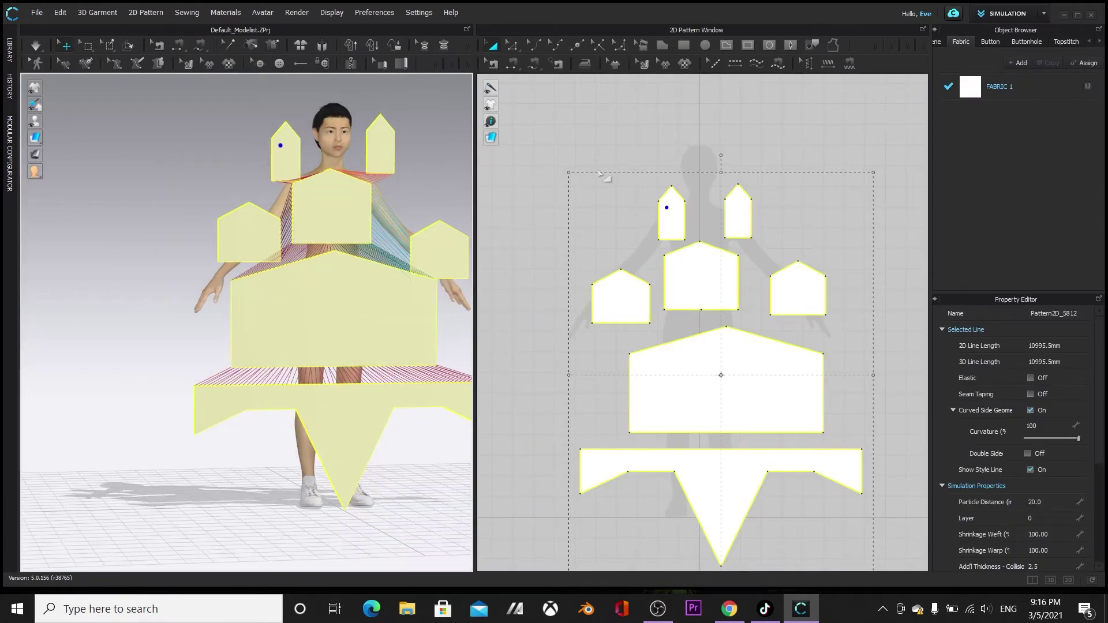
Show the avatar's joints, raise both arms to nearly horizontal, and hide the joints again
{"action": "scroll", "coordinate": [425, 196], "scroll_direction": "down", "scroll_amount": 1}
{"action": "middle_click_drag", "start_coordinate": [337, 180], "coordinate": [296, 268]}
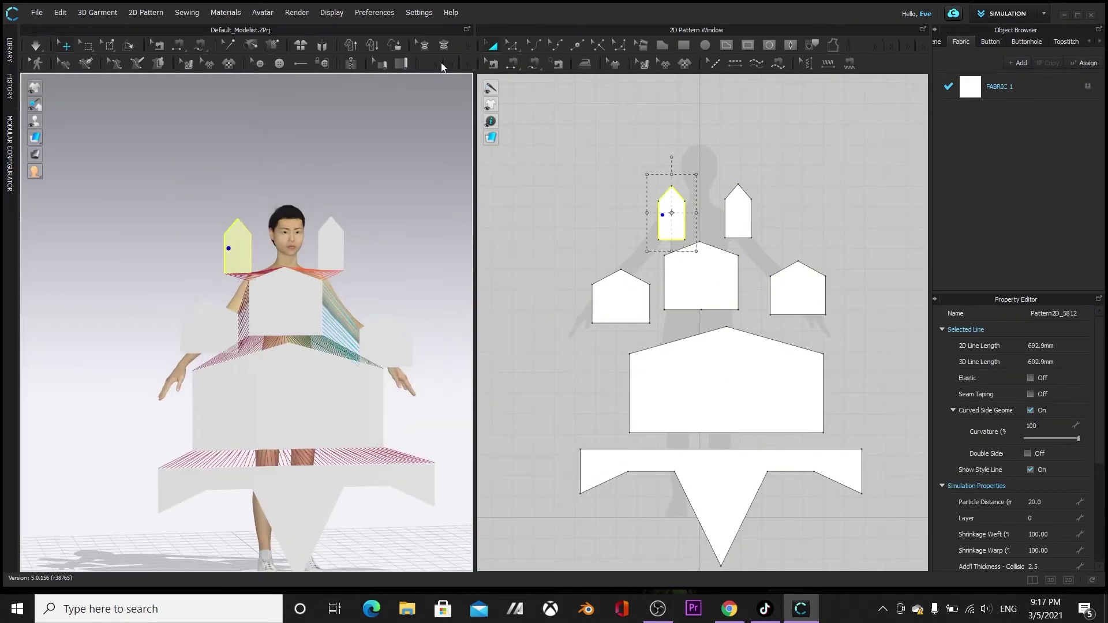
{"action": "left_click", "coordinate": [99, 121]}
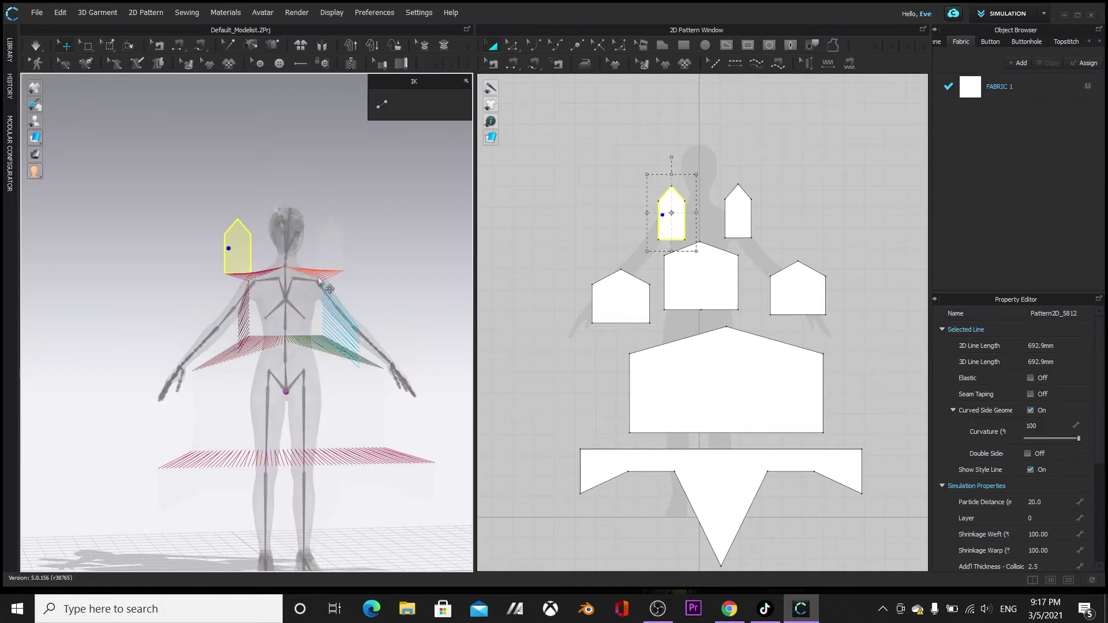
{"action": "left_click", "coordinate": [322, 284]}
{"action": "left_click_drag", "start_coordinate": [277, 261], "coordinate": [273, 282]}
{"action": "left_click", "coordinate": [250, 283]}
{"action": "left_click_drag", "start_coordinate": [210, 298], "coordinate": [200, 265]}
{"action": "left_click", "coordinate": [324, 287]}
{"action": "left_click_drag", "start_coordinate": [363, 276], "coordinate": [361, 265]}
{"action": "left_click", "coordinate": [49, 142]}
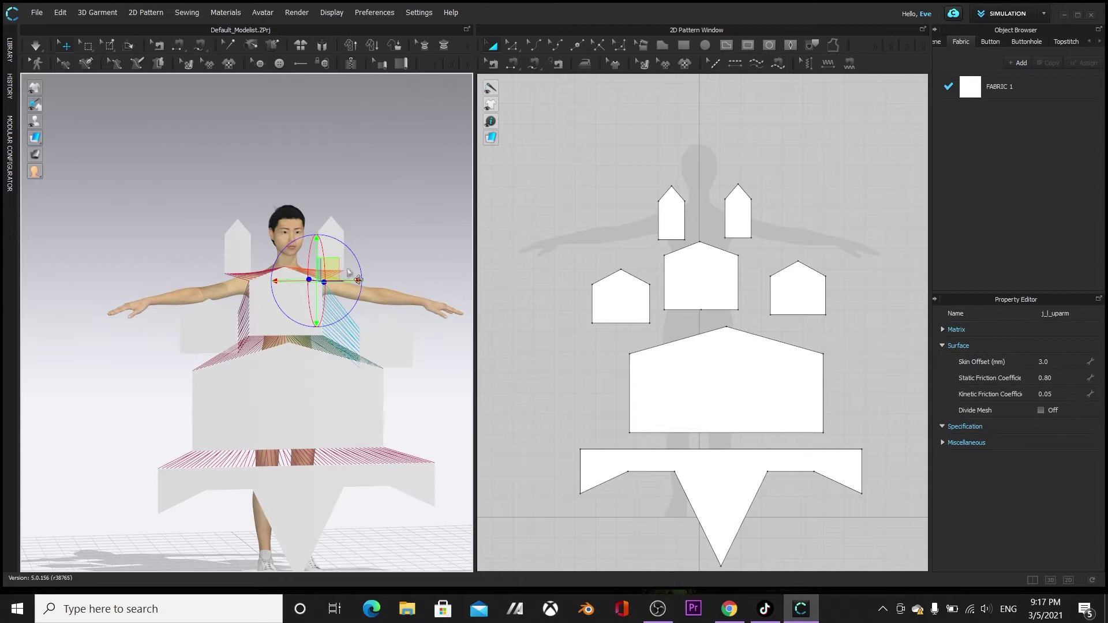
Rotate the side piece on the avatar's left so that it faces the side of the body
{"action": "left_click", "coordinate": [214, 325]}
{"action": "right_click_drag", "start_coordinate": [362, 414], "coordinate": [450, 424]}
{"action": "left_click", "coordinate": [330, 365]}
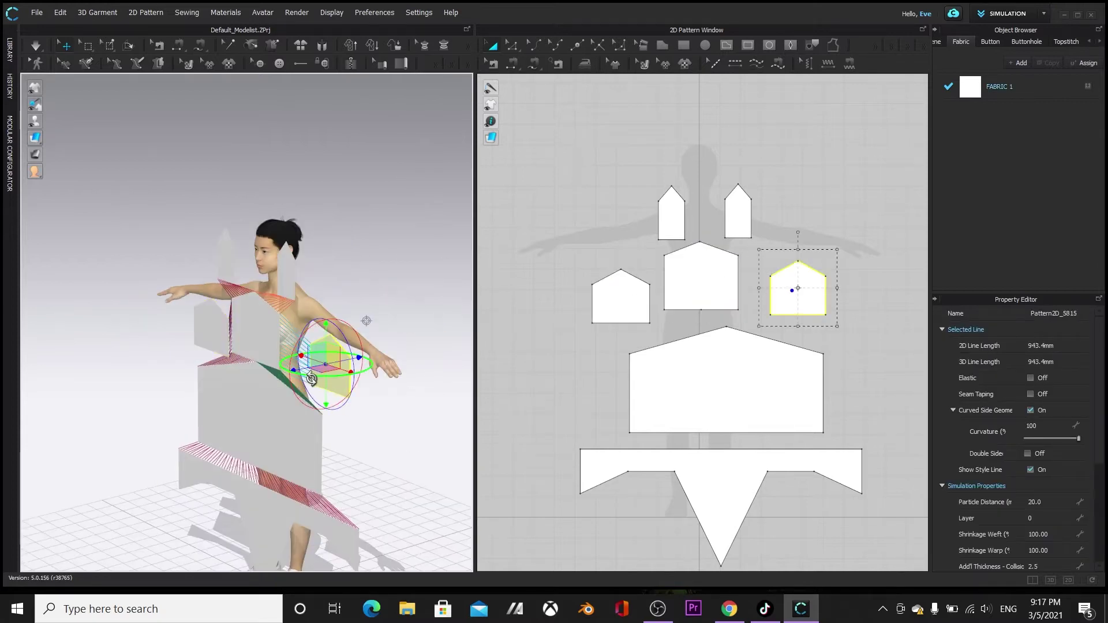
{"action": "left_click_drag", "start_coordinate": [328, 376], "coordinate": [307, 373]}
Rotate the side piece on the avatar's right to face the side of the body, and shift it back behind the waist
{"action": "right_click_drag", "start_coordinate": [122, 434], "coordinate": [278, 416]}
{"action": "left_click", "coordinate": [278, 416]}
{"action": "right_click_drag", "start_coordinate": [375, 402], "coordinate": [346, 406]}
{"action": "left_click", "coordinate": [277, 425]}
{"action": "left_click_drag", "start_coordinate": [277, 434], "coordinate": [252, 432]}
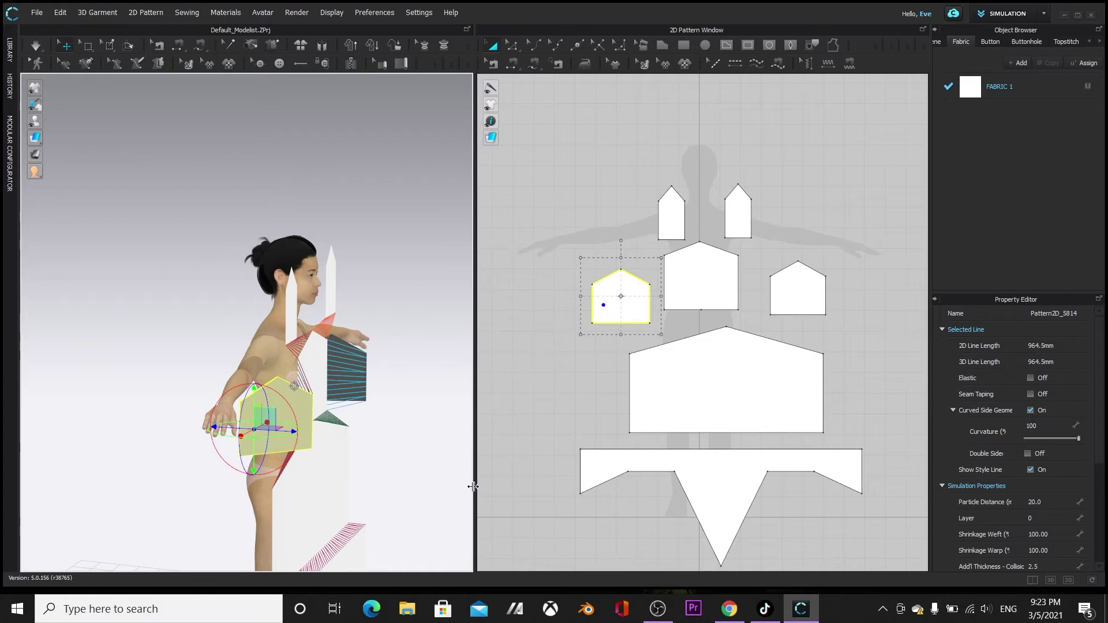
{"action": "scroll", "coordinate": [266, 421], "scroll_direction": "up", "scroll_amount": 3}
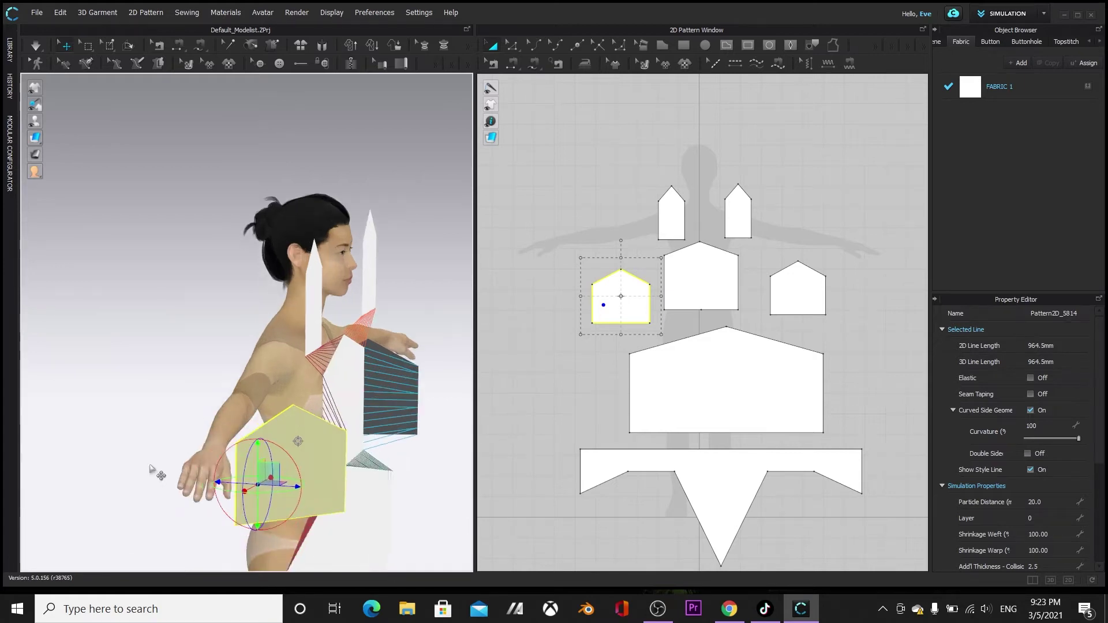
{"action": "right_click_drag", "start_coordinate": [119, 405], "coordinate": [167, 413]}
{"action": "left_click", "coordinate": [343, 429]}
{"action": "left_click_drag", "start_coordinate": [249, 486], "coordinate": [183, 483]}
{"action": "left_click", "coordinate": [183, 485]}
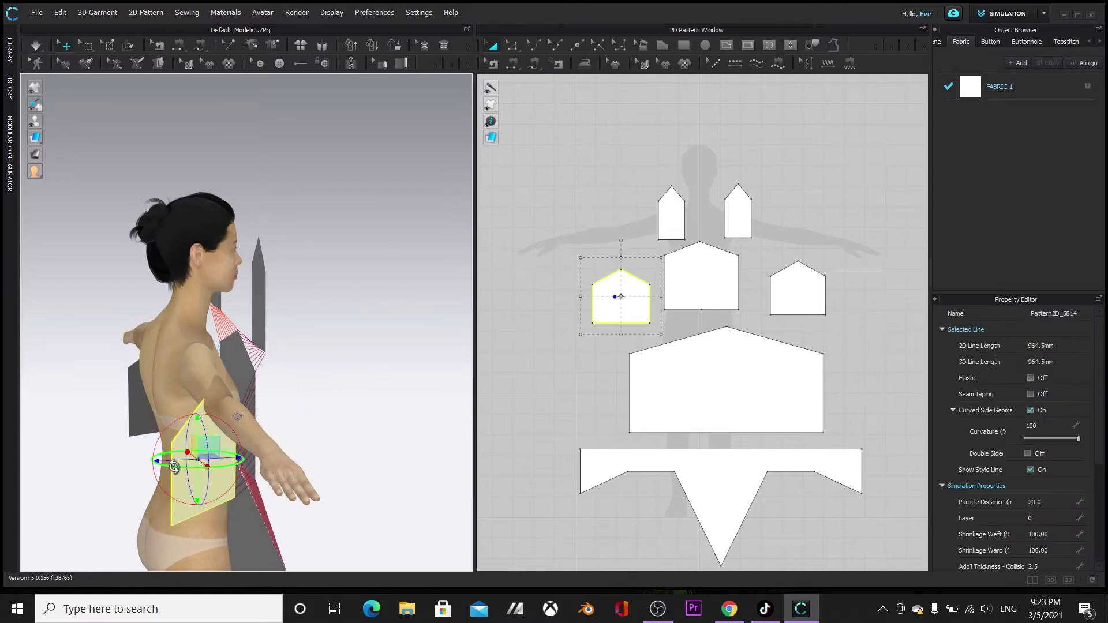
Move the side piece on the avatar's left backward so that it extends behind the torso
{"action": "right_click_drag", "start_coordinate": [183, 485], "coordinate": [339, 506]}
{"action": "right_click_drag", "start_coordinate": [232, 483], "coordinate": [323, 484]}
{"action": "left_click", "coordinate": [277, 474]}
{"action": "left_click_drag", "start_coordinate": [318, 475], "coordinate": [398, 472]}
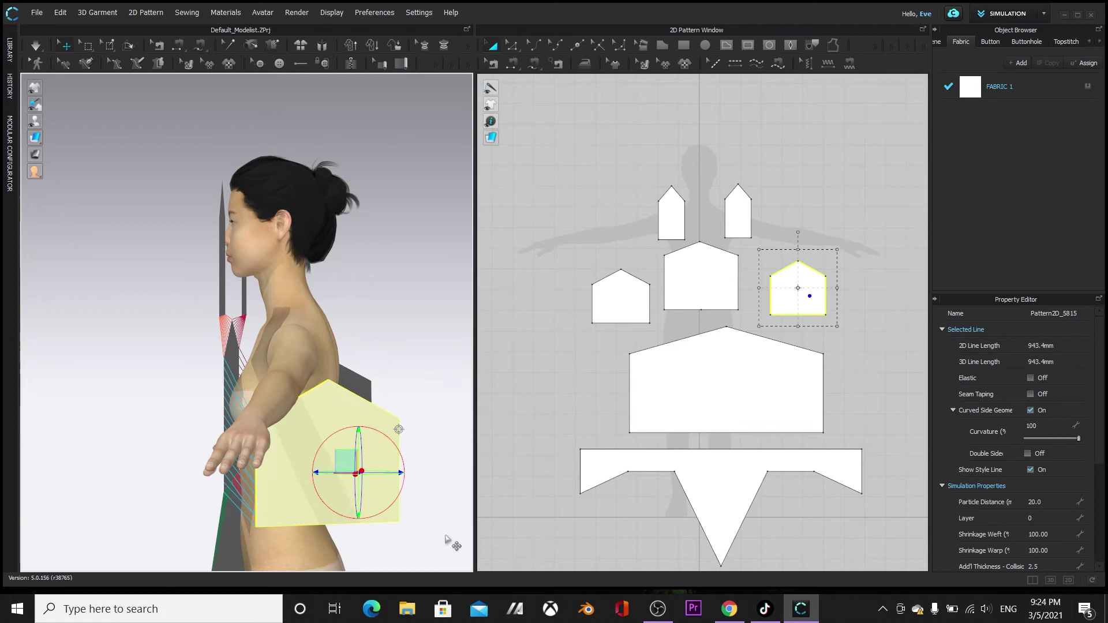
{"action": "right_click_drag", "start_coordinate": [450, 524], "coordinate": [349, 479]}
{"action": "left_click", "coordinate": [383, 427]}
{"action": "right_click_drag", "start_coordinate": [420, 508], "coordinate": [407, 500]}
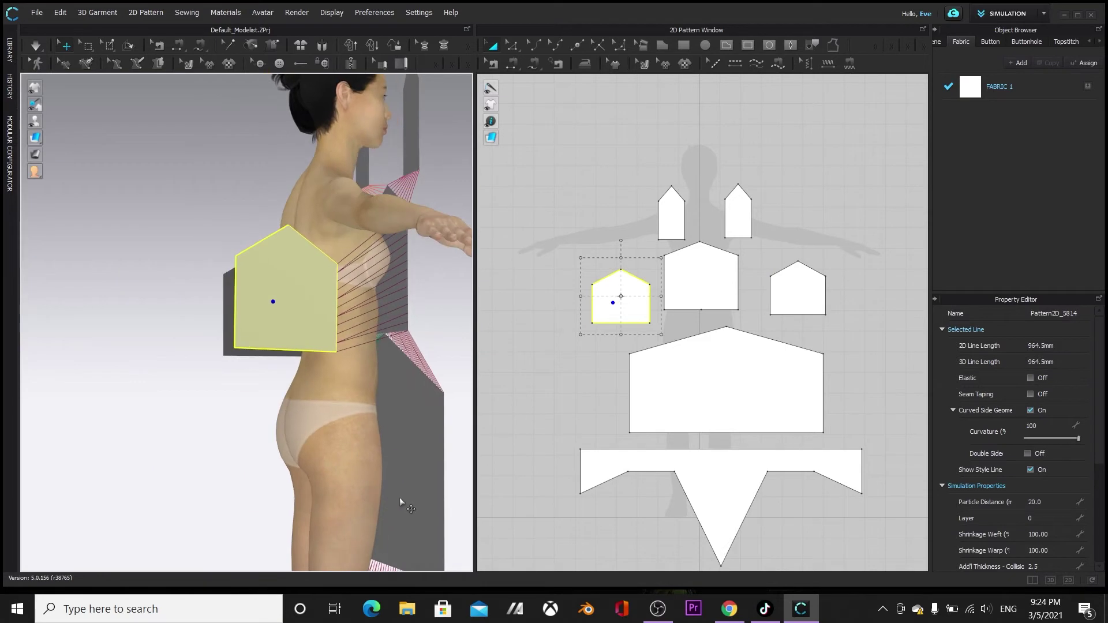
Turn the upper piece on the avatar's right sideways and move it behind the shoulder
{"action": "scroll", "coordinate": [397, 499], "scroll_direction": "down", "scroll_amount": 3}
{"action": "middle_click_drag", "start_coordinate": [395, 497], "coordinate": [389, 429]}
{"action": "scroll", "coordinate": [312, 409], "scroll_direction": "down", "scroll_amount": 2}
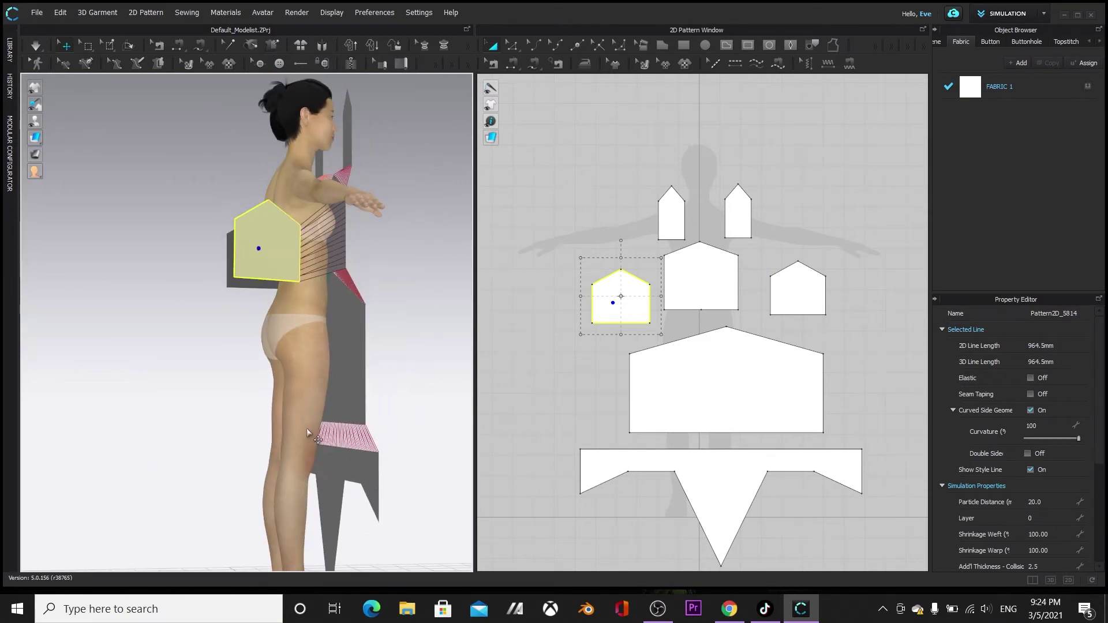
{"action": "right_click_drag", "start_coordinate": [312, 416], "coordinate": [403, 433]}
{"action": "scroll", "coordinate": [369, 421], "scroll_direction": "up", "scroll_amount": 2}
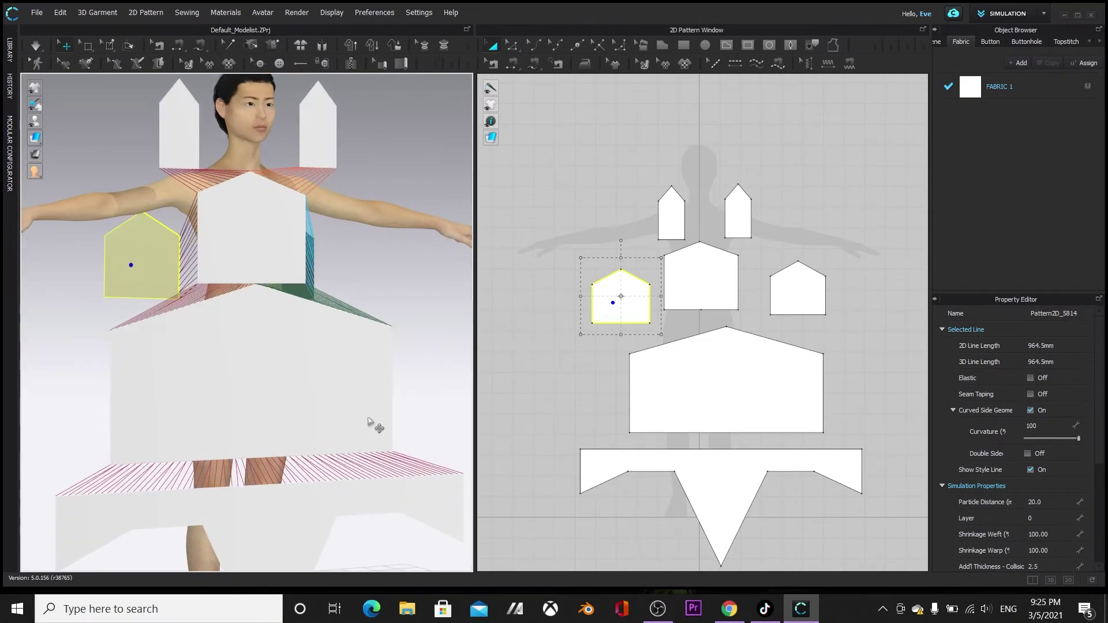
{"action": "right_click_drag", "start_coordinate": [136, 433], "coordinate": [264, 275]}
{"action": "left_click", "coordinate": [265, 275]}
{"action": "right_click_drag", "start_coordinate": [335, 289], "coordinate": [308, 263]}
{"action": "left_click", "coordinate": [256, 243]}
{"action": "left_click_drag", "start_coordinate": [289, 237], "coordinate": [211, 248]}
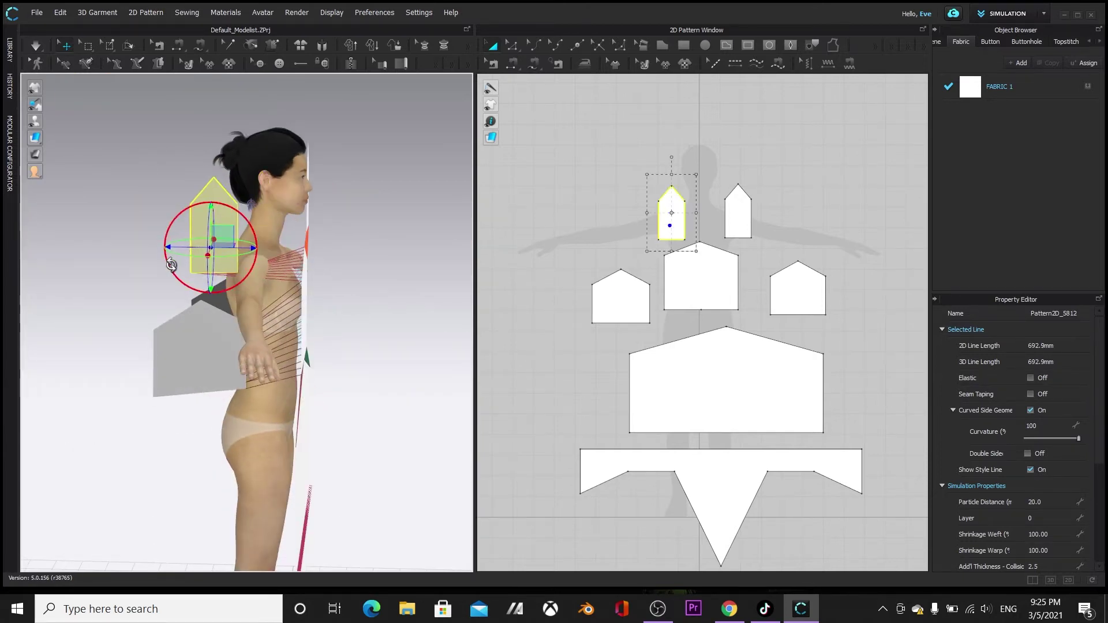
Move the upper piece on the avatar's left behind the shoulder, level with its counterpart
{"action": "right_click_drag", "start_coordinate": [194, 305], "coordinate": [404, 332]}
{"action": "left_click_drag", "start_coordinate": [275, 281], "coordinate": [390, 254]}
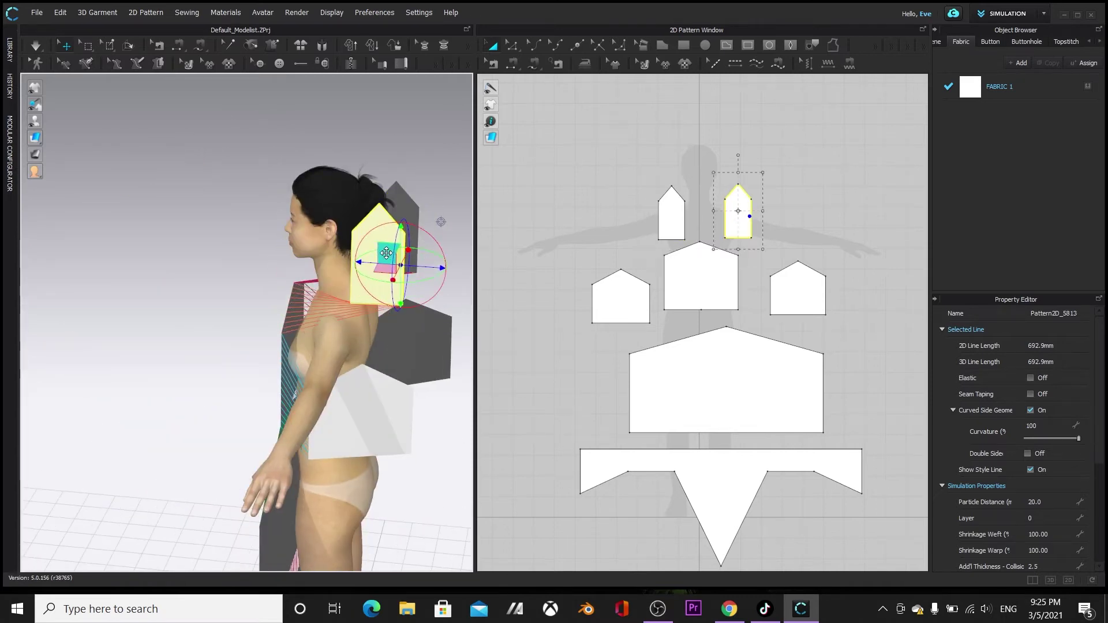
Sew the outer vertical edges of the two upper pieces together behind the avatar
{"action": "right_click_drag", "start_coordinate": [426, 463], "coordinate": [296, 210]}
{"action": "left_click", "coordinate": [512, 64]}
{"action": "left_click", "coordinate": [253, 242]}
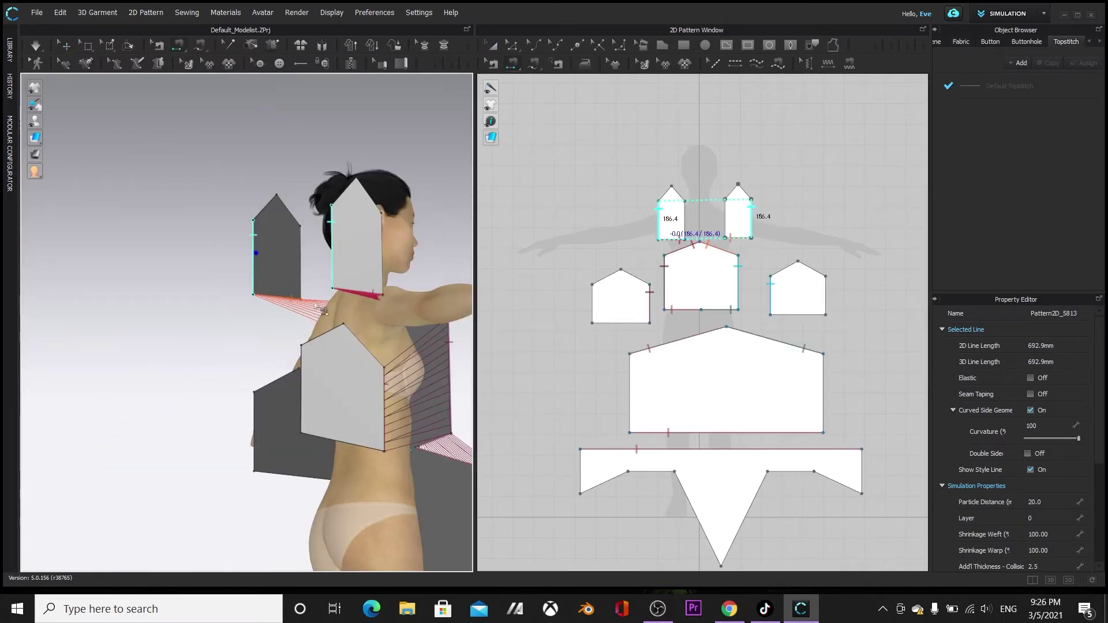
Sew the outer vertical edges of the two side pieces together behind the avatar
{"action": "left_click", "coordinate": [332, 231]}
{"action": "left_click", "coordinate": [254, 418]}
{"action": "left_click", "coordinate": [300, 369]}
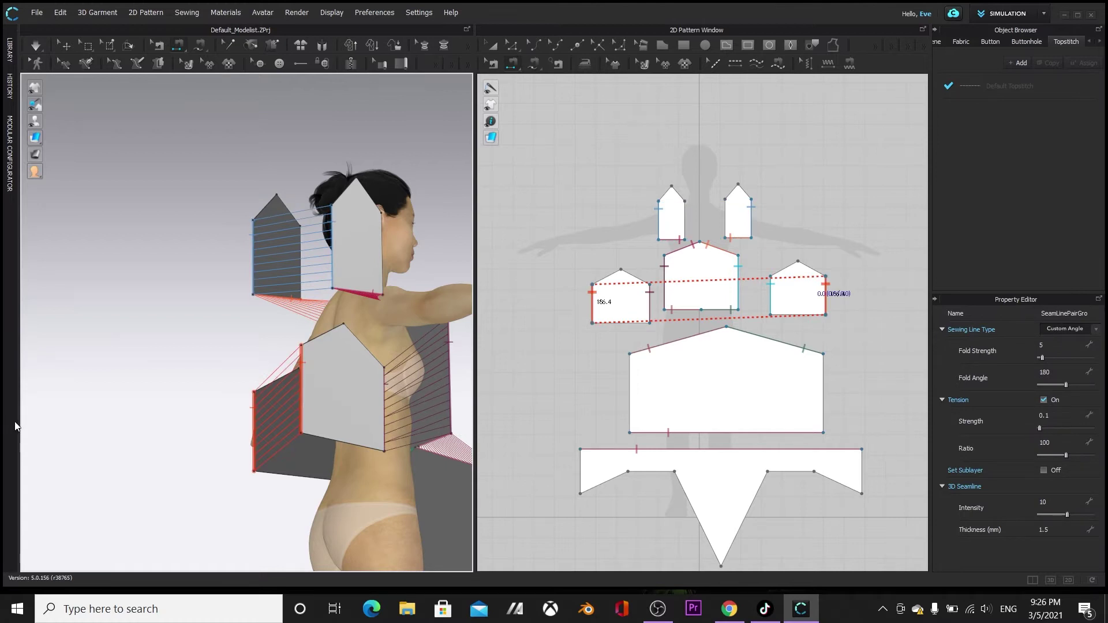
{"action": "right_click_drag", "start_coordinate": [16, 425], "coordinate": [136, 420]}
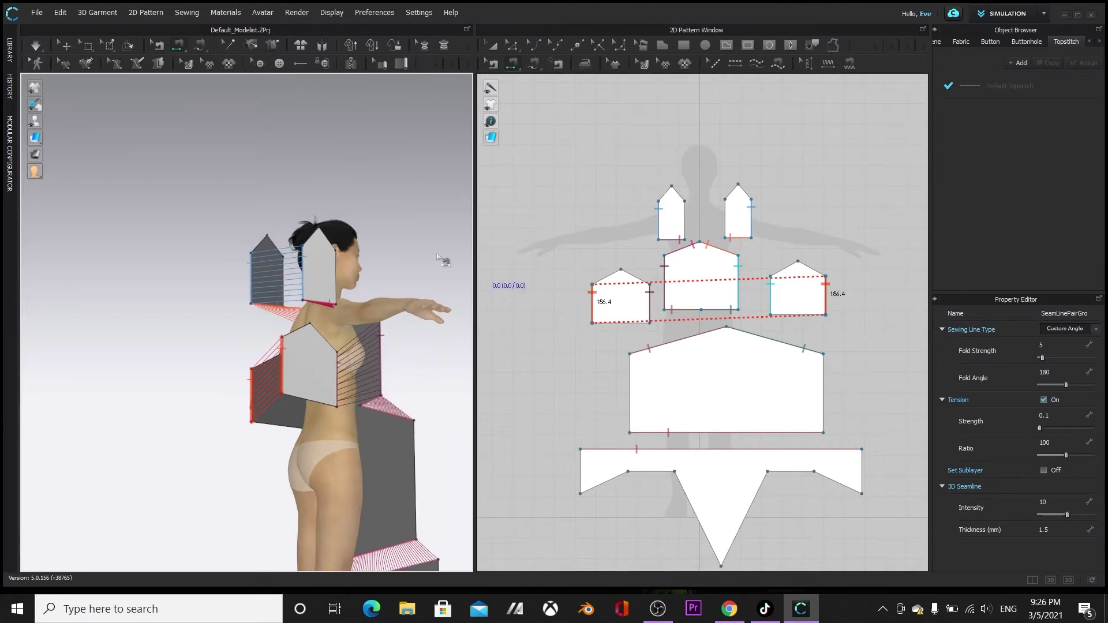
Try simulating the sewn garment on the avatar and undo the simulated drape
{"action": "left_click", "coordinate": [491, 45]}
{"action": "left_click_drag", "start_coordinate": [475, 267], "coordinate": [601, 283]}
{"action": "right_click_drag", "start_coordinate": [542, 381], "coordinate": [438, 370]}
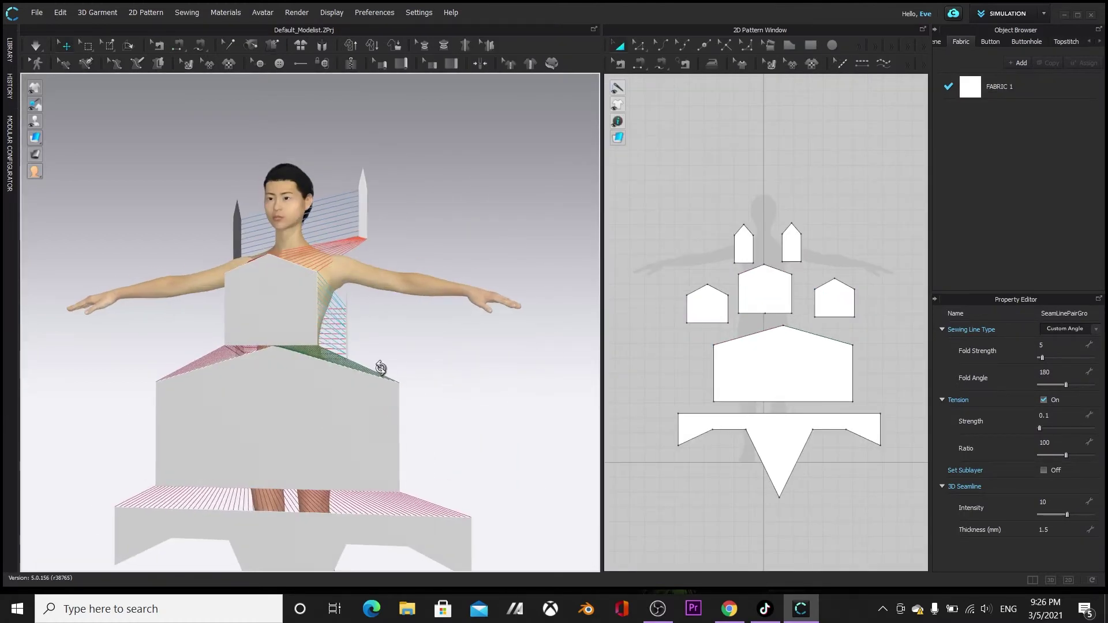
{"action": "key", "text": "space"}
{"action": "right_click_drag", "start_coordinate": [403, 456], "coordinate": [664, 421]}
{"action": "key", "text": "ctrl+z"}
Move the two upper pieces slightly higher on either side of the avatar's neck
{"action": "right_click_drag", "start_coordinate": [232, 250], "coordinate": [294, 280]}
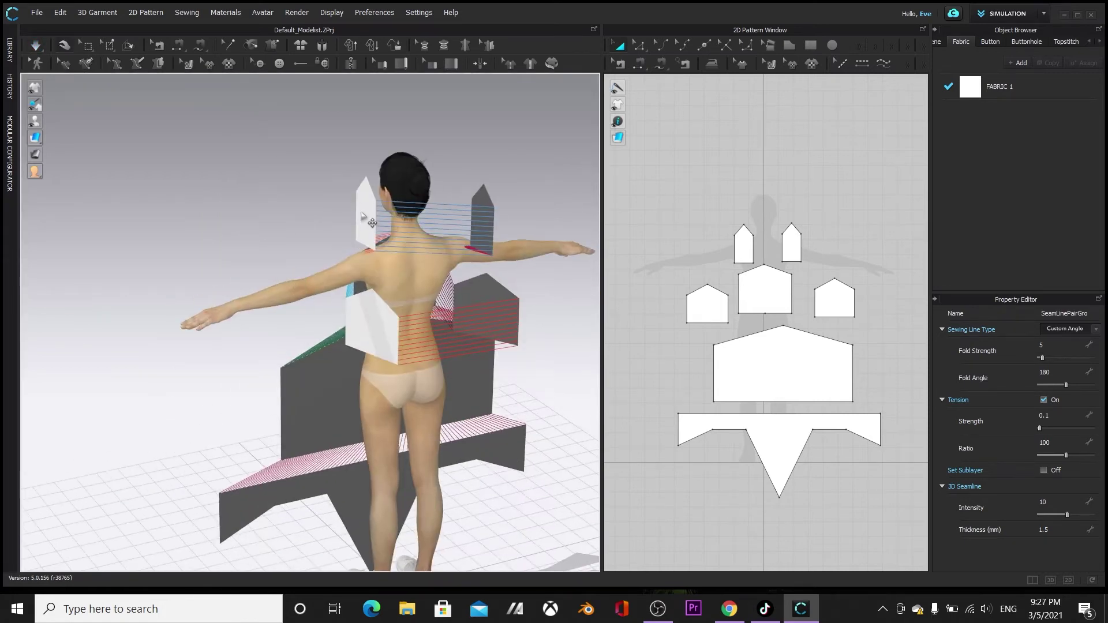
{"action": "left_click", "coordinate": [369, 215]}
{"action": "key", "text": "2"}
{"action": "left_click", "coordinate": [310, 277]}
{"action": "left_click_drag", "start_coordinate": [309, 278], "coordinate": [311, 273]}
{"action": "left_click_drag", "start_coordinate": [222, 241], "coordinate": [233, 221]}
{"action": "left_click_drag", "start_coordinate": [346, 233], "coordinate": [359, 209]}
Simulate the garment so that all sewn pieces drape on the avatar
{"action": "left_click", "coordinate": [36, 45]}
{"action": "left_click", "coordinate": [279, 245]}
{"action": "key", "text": "8"}
{"action": "key", "text": "2"}
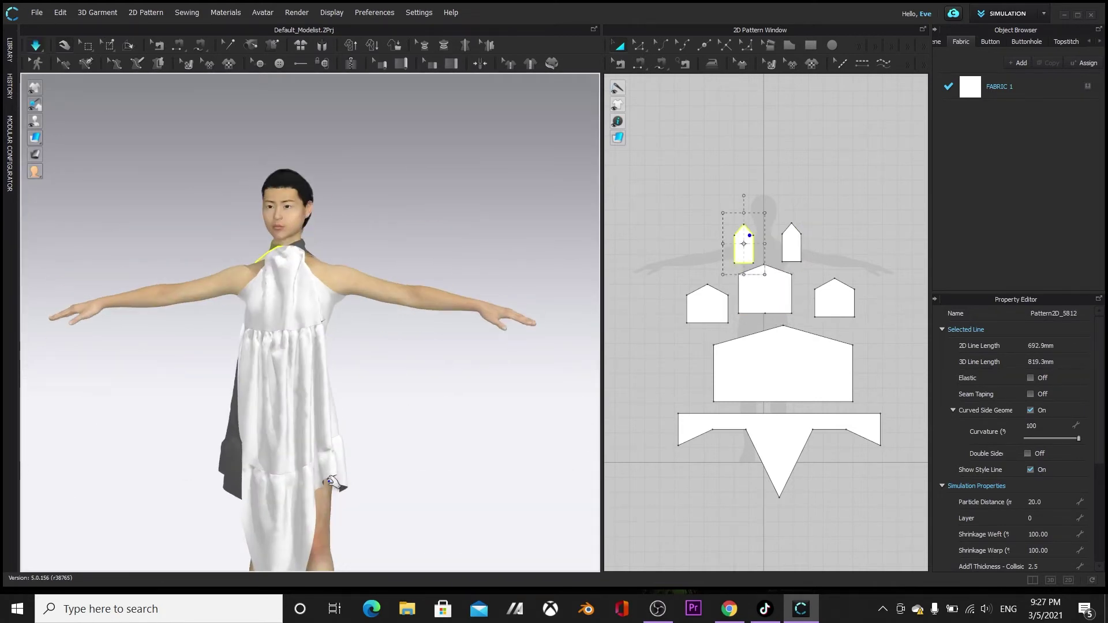
Pull the skirt's open side backward past the hip during simulation and pin an area of the hem piece
{"action": "scroll", "coordinate": [234, 463], "scroll_direction": "down", "scroll_amount": 2}
{"action": "middle_click_drag", "start_coordinate": [115, 530], "coordinate": [166, 401]}
{"action": "right_click_drag", "start_coordinate": [166, 400], "coordinate": [323, 416]}
{"action": "left_click", "coordinate": [384, 323]}
{"action": "left_click", "coordinate": [381, 300]}
{"action": "left_click", "coordinate": [386, 322]}
{"action": "left_click_drag", "start_coordinate": [385, 322], "coordinate": [277, 323]}
{"action": "left_click", "coordinate": [109, 45]}
{"action": "left_click", "coordinate": [65, 45]}
{"action": "left_click", "coordinate": [109, 45]}
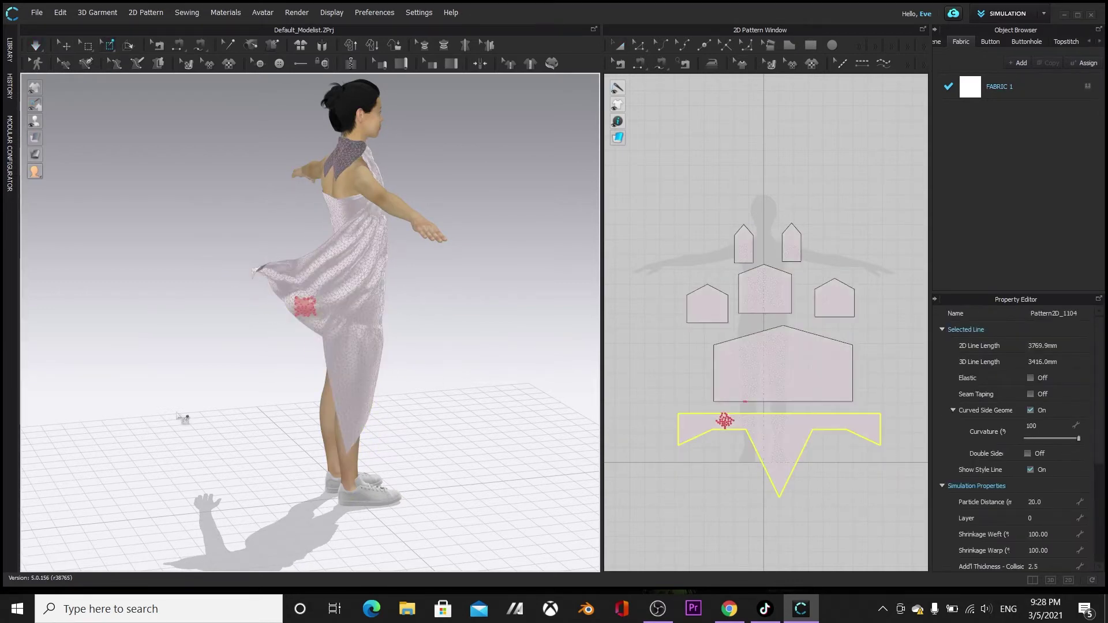
Pull the skirt's other open side toward the back and pin the fabric near both ends of the hem
{"action": "right_click_drag", "start_coordinate": [182, 316], "coordinate": [424, 397]}
{"action": "left_click_drag", "start_coordinate": [367, 267], "coordinate": [385, 285]}
{"action": "left_click", "coordinate": [36, 45]}
{"action": "left_click_drag", "start_coordinate": [339, 354], "coordinate": [406, 282]}
{"action": "left_click", "coordinate": [108, 45]}
{"action": "left_click_drag", "start_coordinate": [332, 296], "coordinate": [364, 333]}
{"action": "right_click_drag", "start_coordinate": [403, 375], "coordinate": [344, 452]}
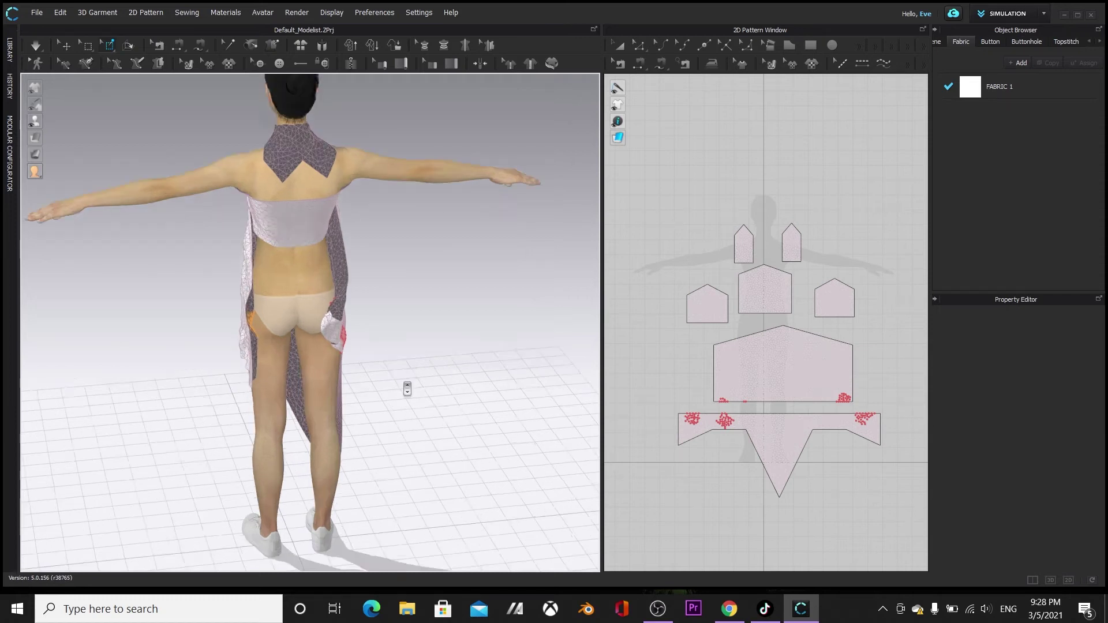
Delete all pins from the skirt fabric and select the large skirt piece
{"action": "scroll", "coordinate": [231, 289], "scroll_direction": "up", "scroll_amount": 5}
{"action": "right_click", "coordinate": [173, 269]}
{"action": "left_click", "coordinate": [190, 272]}
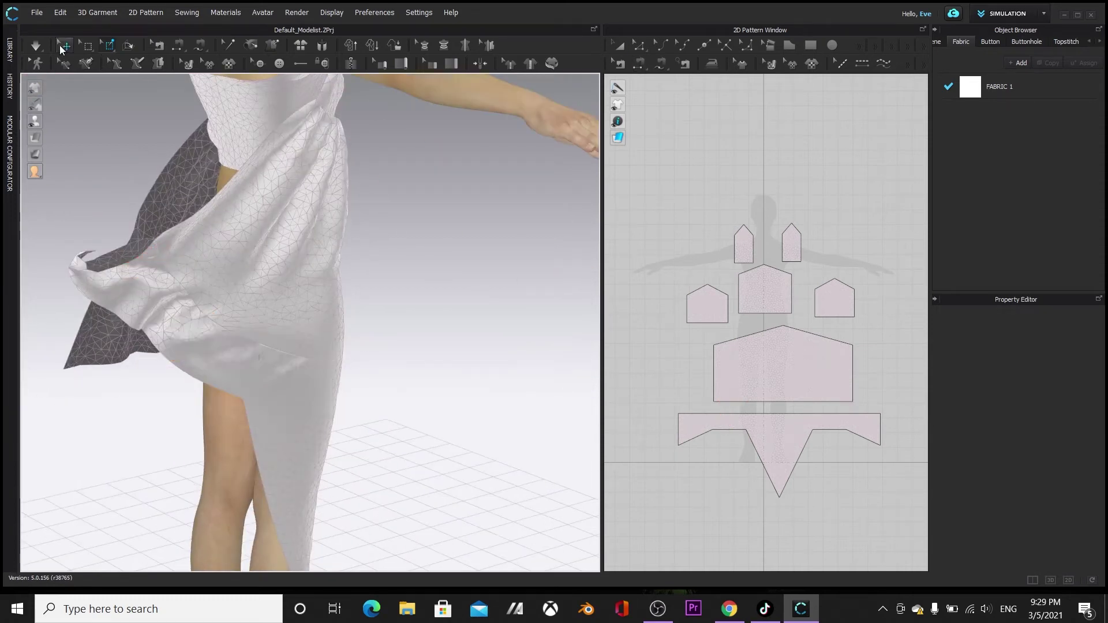
{"action": "key", "text": "space"}
{"action": "left_click", "coordinate": [211, 207]}
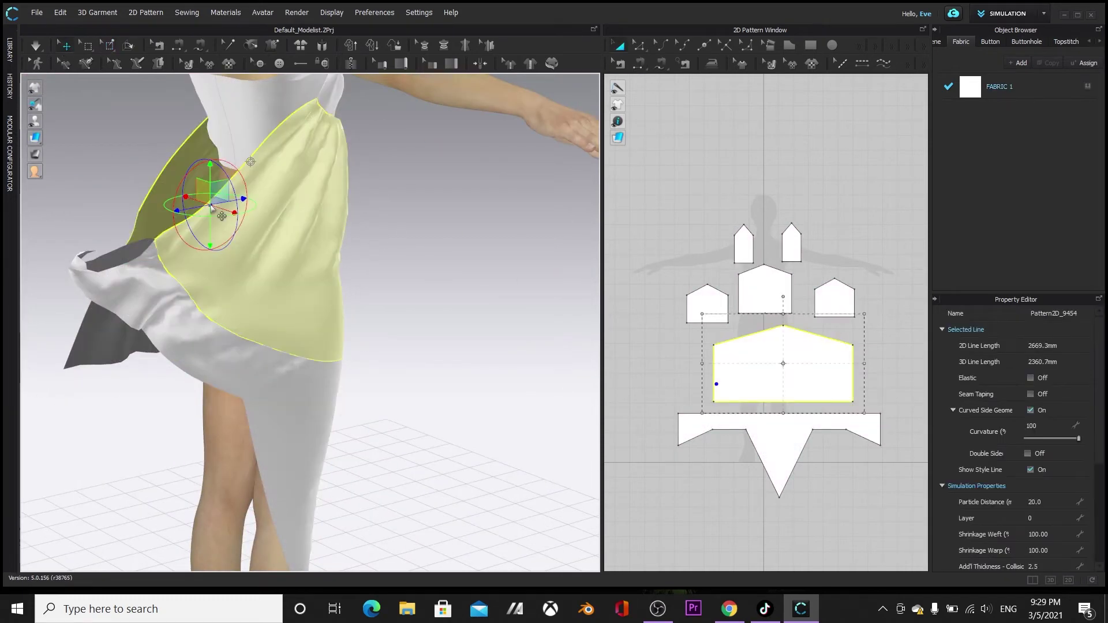
Sew the two outer vertical edges of the hem piece together and simulate the garment
{"action": "left_click", "coordinate": [638, 65]}
{"action": "left_click", "coordinate": [678, 430]}
{"action": "left_click", "coordinate": [880, 433]}
{"action": "left_click", "coordinate": [32, 48]}
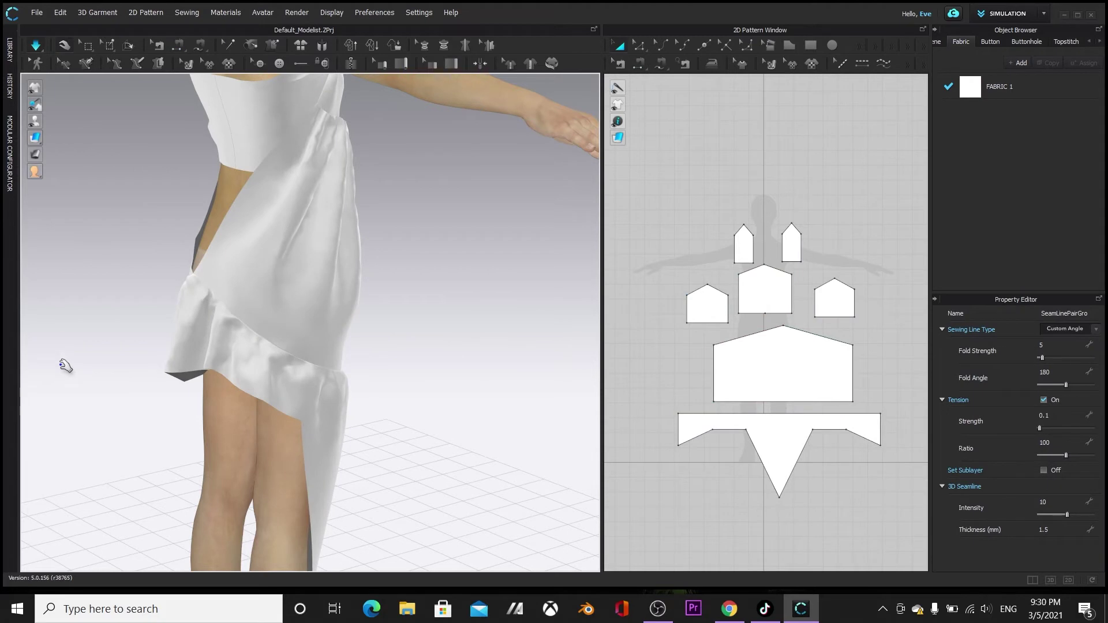
Pull the hem fabric into place behind the avatar during simulation and stop simulating
{"action": "right_click_drag", "start_coordinate": [35, 378], "coordinate": [508, 413]}
{"action": "left_click_drag", "start_coordinate": [265, 390], "coordinate": [318, 400]}
{"action": "left_click", "coordinate": [35, 46]}
{"action": "right_click_drag", "start_coordinate": [554, 474], "coordinate": [436, 434]}
{"action": "scroll", "coordinate": [417, 380], "scroll_direction": "down", "scroll_amount": 3}
Add a point near the lower end of each vertical edge of the large skirt piece
{"action": "key", "text": "q"}
{"action": "left_click", "coordinate": [359, 383]}
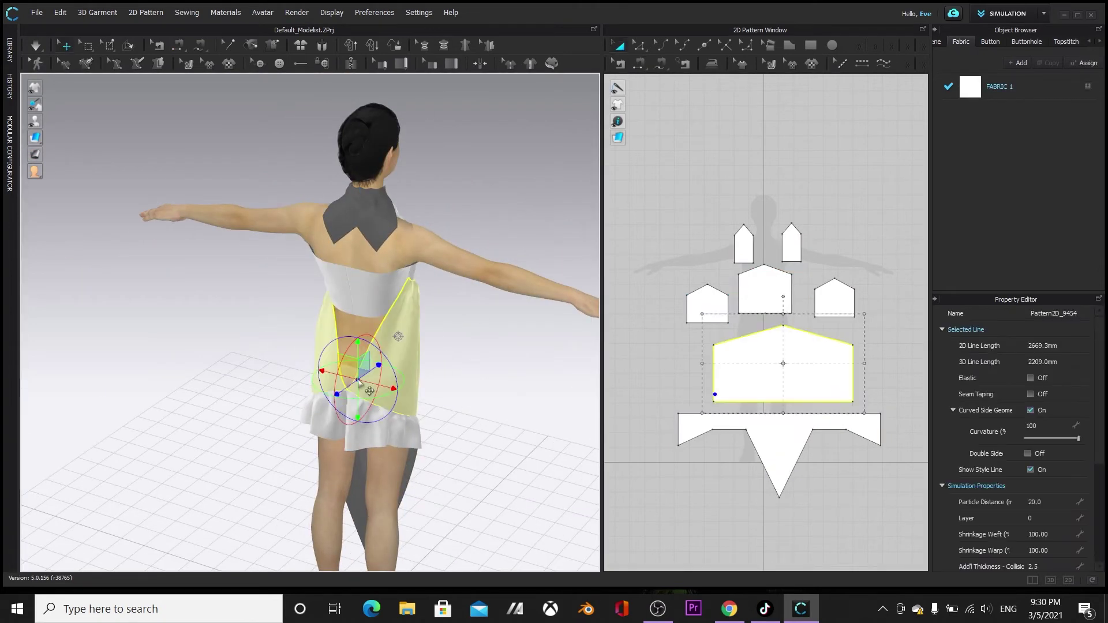
{"action": "left_click", "coordinate": [704, 45]}
{"action": "scroll", "coordinate": [685, 394], "scroll_direction": "up", "scroll_amount": 3}
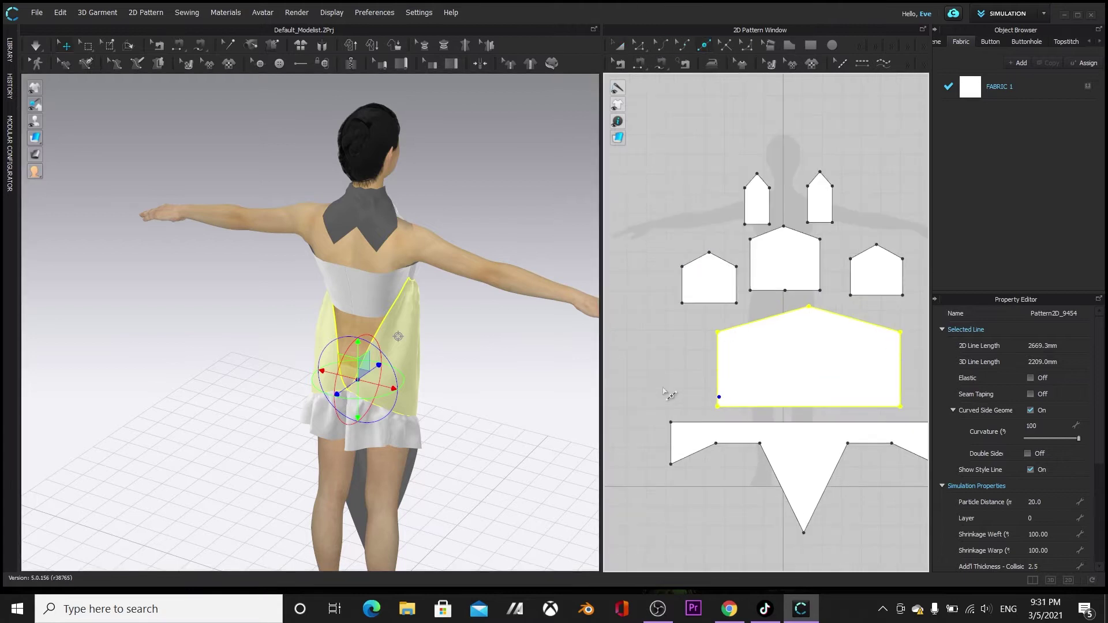
{"action": "scroll", "coordinate": [669, 392], "scroll_direction": "up", "scroll_amount": 3}
{"action": "middle_click_drag", "start_coordinate": [669, 391], "coordinate": [566, 392]}
{"action": "left_click_drag", "start_coordinate": [602, 348], "coordinate": [451, 347]}
{"action": "scroll", "coordinate": [854, 308], "scroll_direction": "down", "scroll_amount": 2}
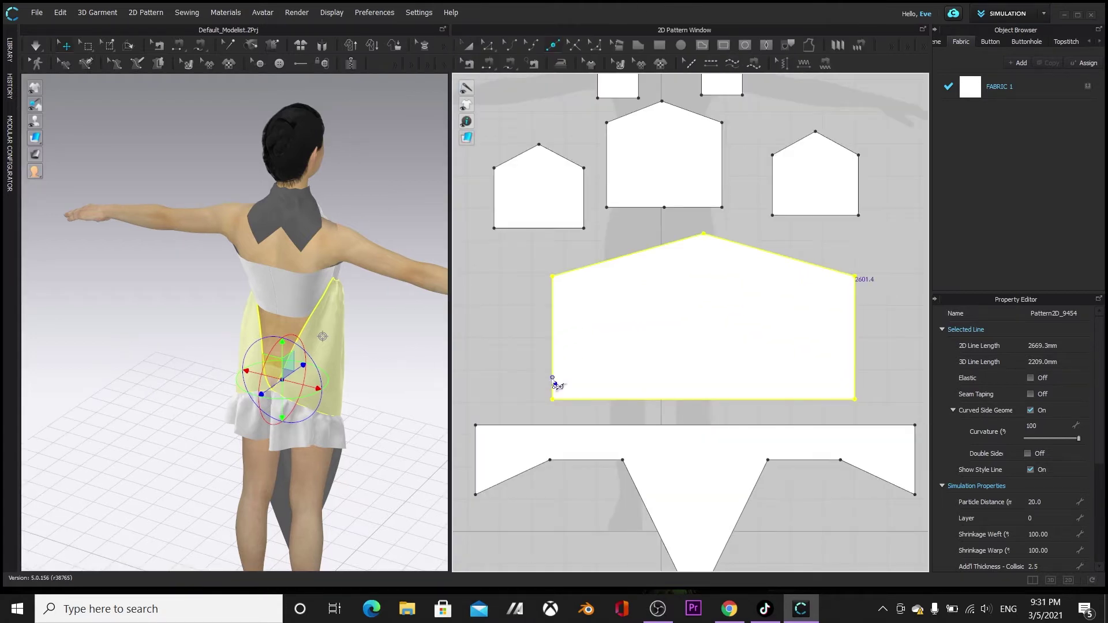
{"action": "left_click", "coordinate": [553, 378]}
Sew the short lower segments of the large skirt piece's vertical edges together and simulate the garment
{"action": "left_click", "coordinate": [487, 68]}
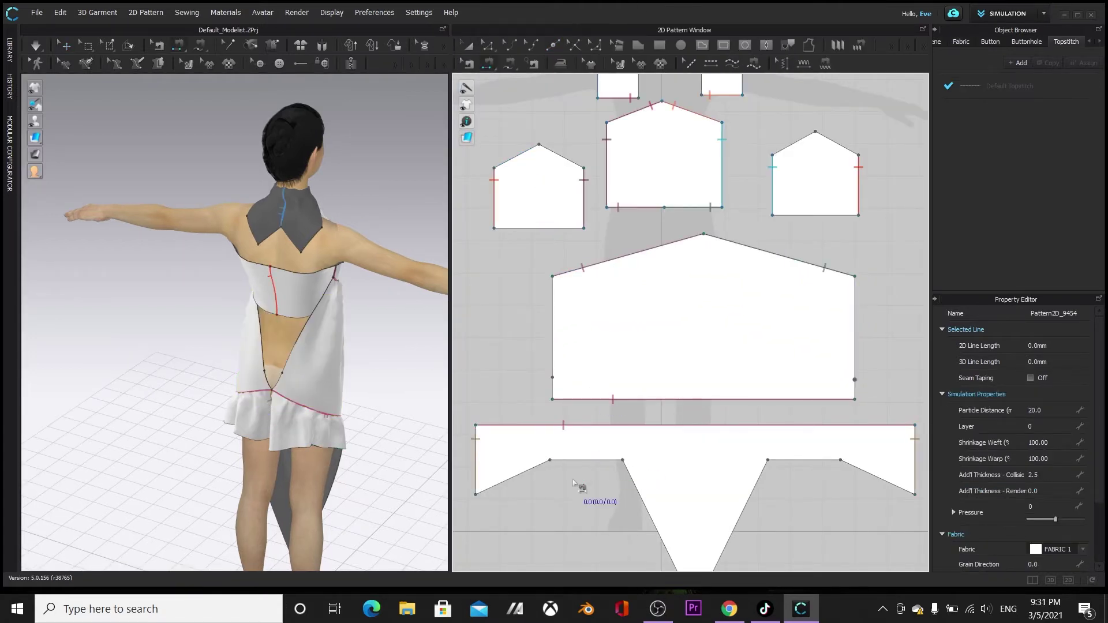
{"action": "scroll", "coordinate": [579, 484], "scroll_direction": "up", "scroll_amount": 3}
{"action": "scroll", "coordinate": [671, 443], "scroll_direction": "down", "scroll_amount": 2}
{"action": "left_click", "coordinate": [890, 377]}
{"action": "left_click", "coordinate": [571, 377]}
{"action": "left_click", "coordinate": [36, 45]}
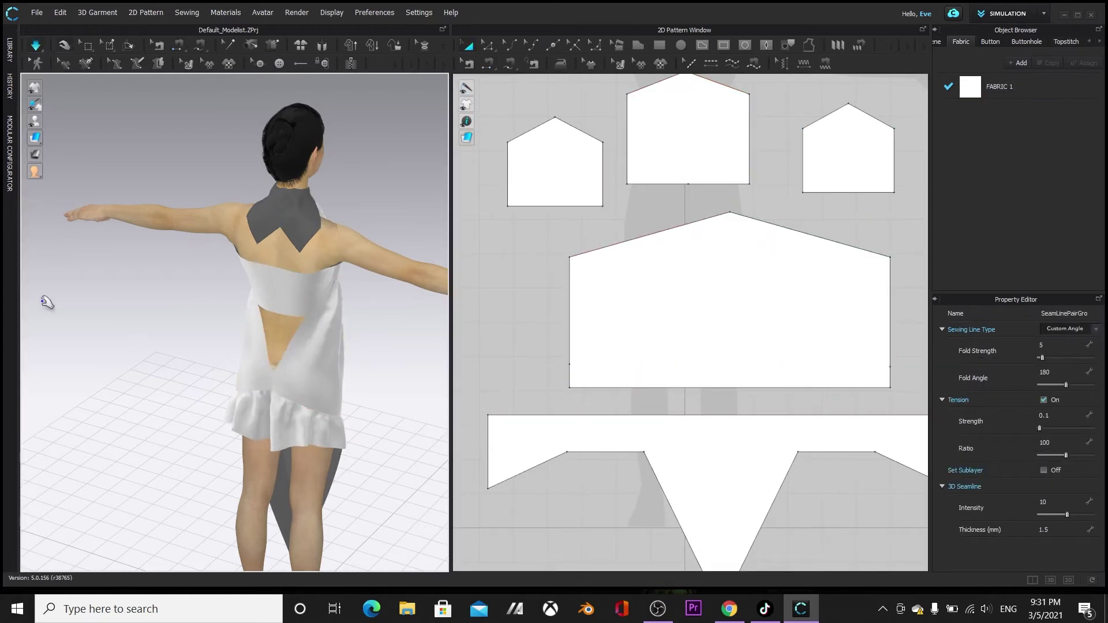
{"action": "right_click_drag", "start_coordinate": [382, 401], "coordinate": [363, 448]}
Show the avatar's X-ray joints for posing
{"action": "left_click", "coordinate": [488, 63]}
{"action": "mouse_move", "coordinate": [35, 121]}
{"action": "left_click", "coordinate": [101, 121]}
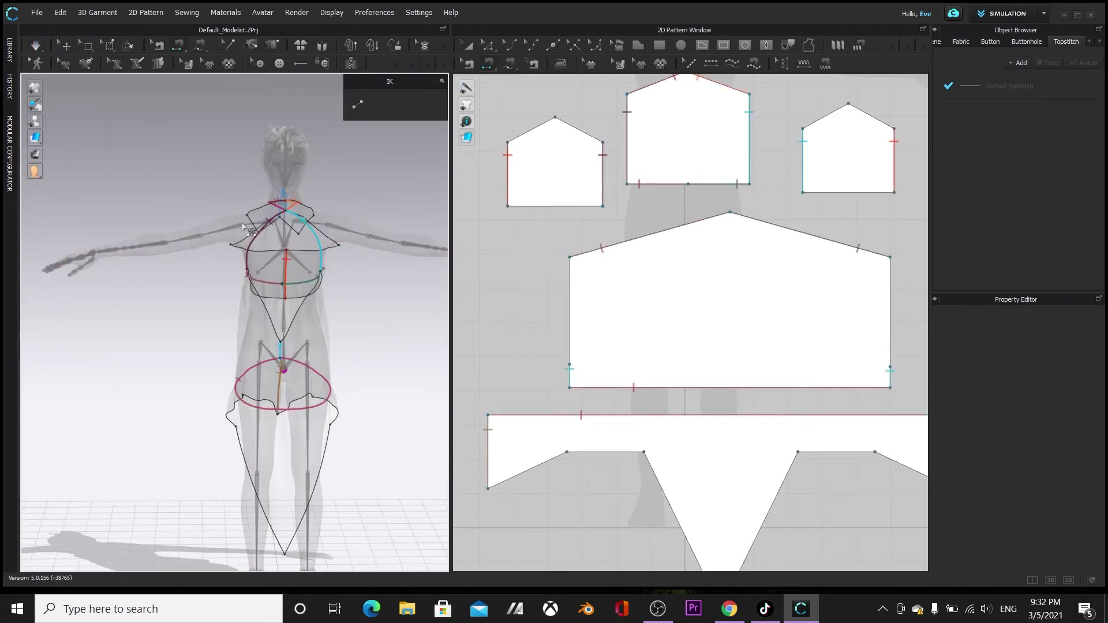
{"action": "key", "text": "shift+x"}
{"action": "key", "text": "shift+x"}
{"action": "middle_click_drag", "start_coordinate": [330, 222], "coordinate": [285, 266]}
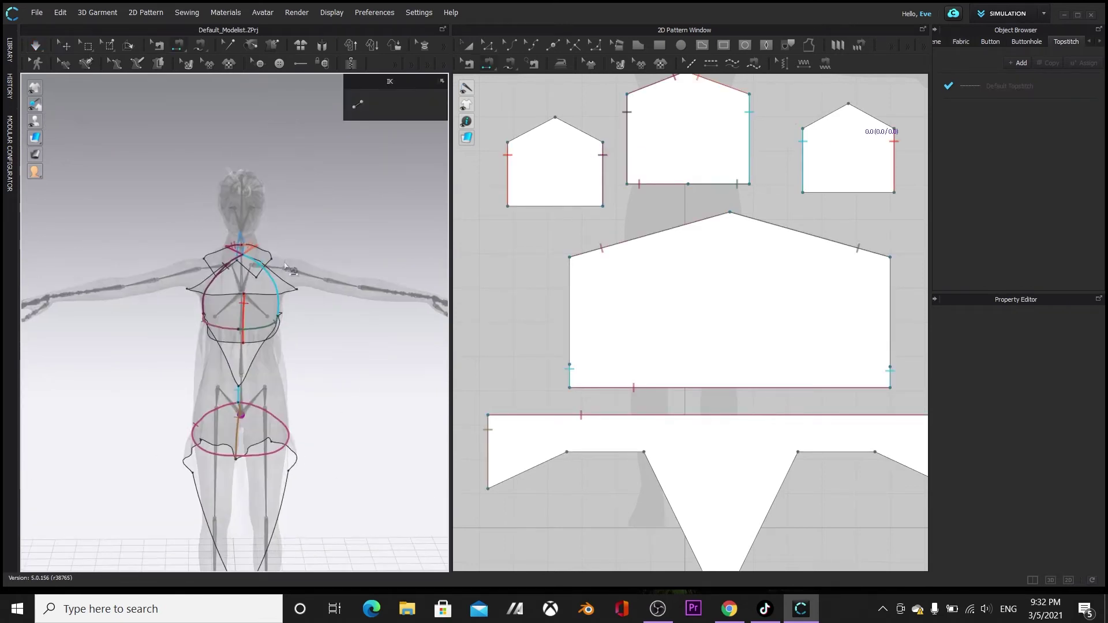
Rotate both shoulder joints to lower the avatar's arms toward its sides, and hide the joints
{"action": "left_click", "coordinate": [468, 46]}
{"action": "left_click", "coordinate": [284, 269]}
{"action": "left_click_drag", "start_coordinate": [323, 243], "coordinate": [330, 283]}
{"action": "left_click", "coordinate": [199, 269]}
{"action": "left_click_drag", "start_coordinate": [164, 247], "coordinate": [157, 289]}
{"action": "left_click", "coordinate": [284, 269]}
{"action": "left_click_drag", "start_coordinate": [331, 272], "coordinate": [330, 278]}
{"action": "left_click", "coordinate": [125, 129]}
{"action": "left_click", "coordinate": [52, 121]}
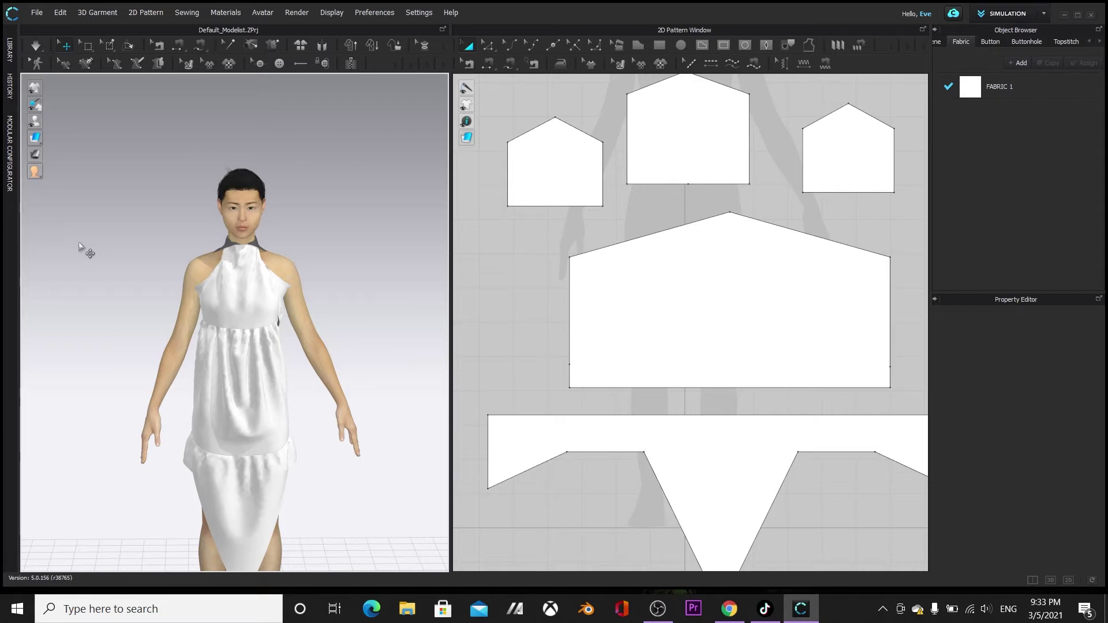
Simulate the garment on the avatar with lowered arms and adjust the skirt fabric at the back opening
{"action": "right_click_drag", "start_coordinate": [68, 305], "coordinate": [307, 321]}
{"action": "key", "text": "space"}
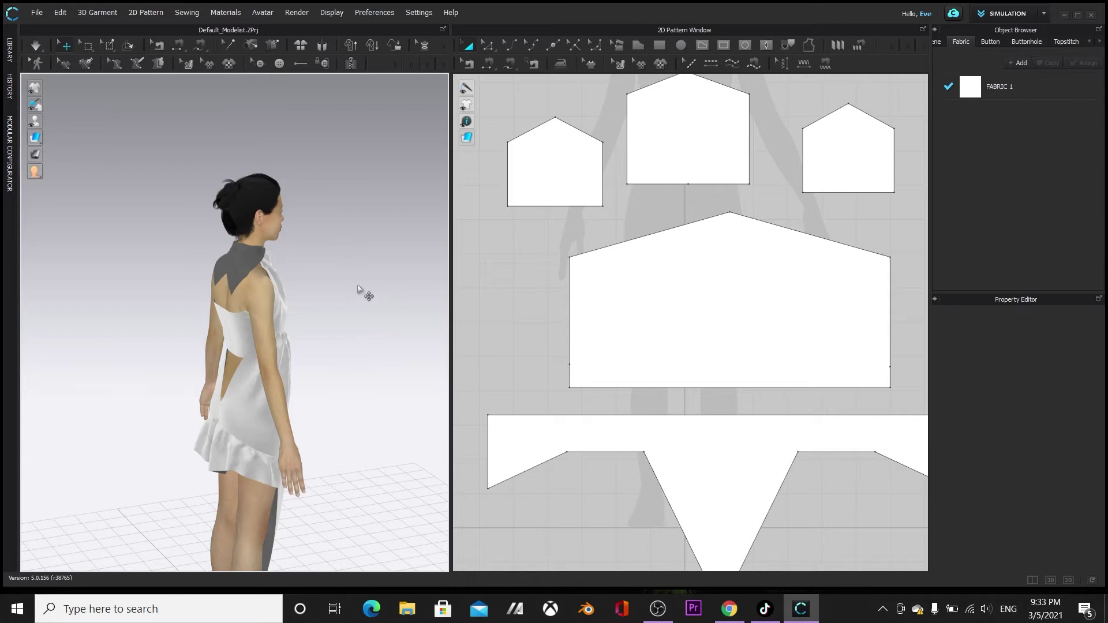
{"action": "right_click_drag", "start_coordinate": [415, 379], "coordinate": [480, 364]}
{"action": "left_click", "coordinate": [257, 398]}
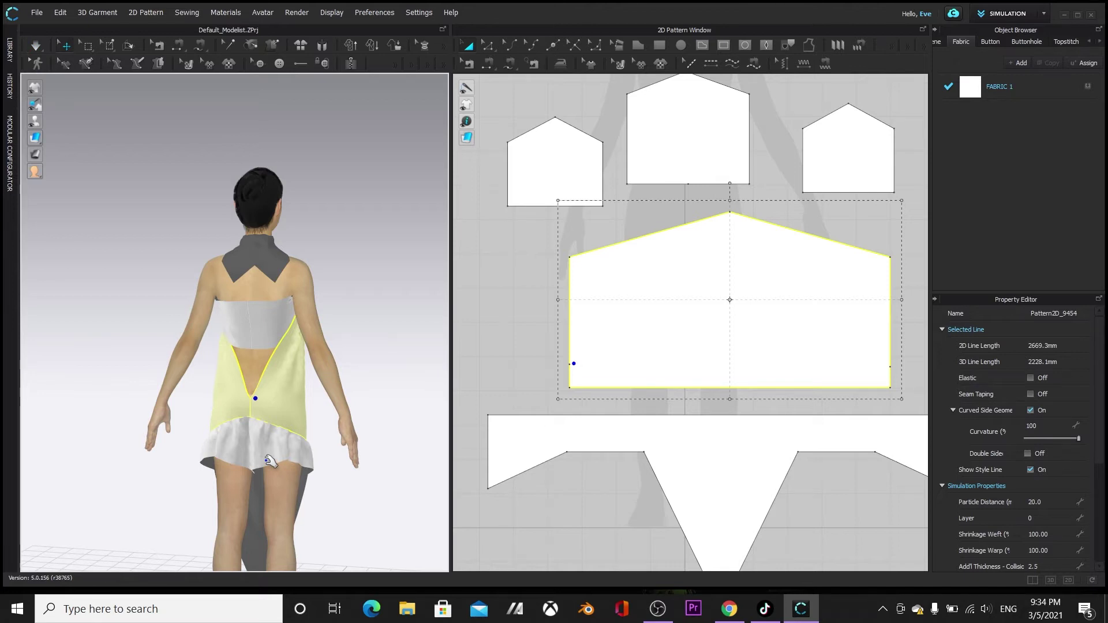
{"action": "left_click", "coordinate": [403, 360]}
{"action": "right_click_drag", "start_coordinate": [403, 360], "coordinate": [346, 401]}
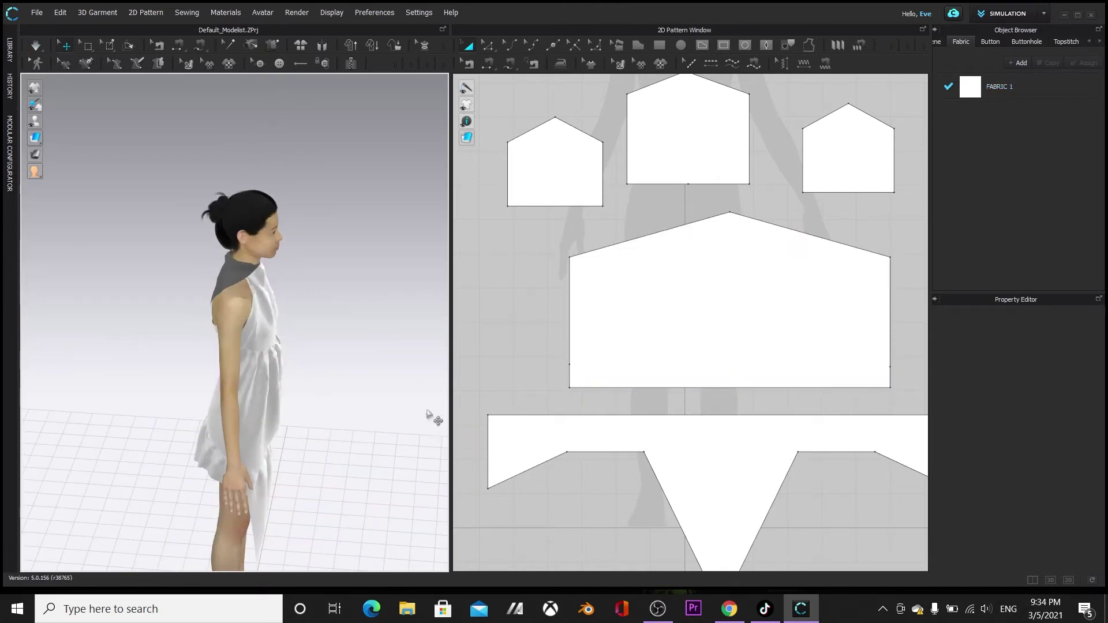
Clone the outline of the right upper pattern piece as an internal shape
{"action": "scroll", "coordinate": [576, 382], "scroll_direction": "down", "scroll_amount": 2}
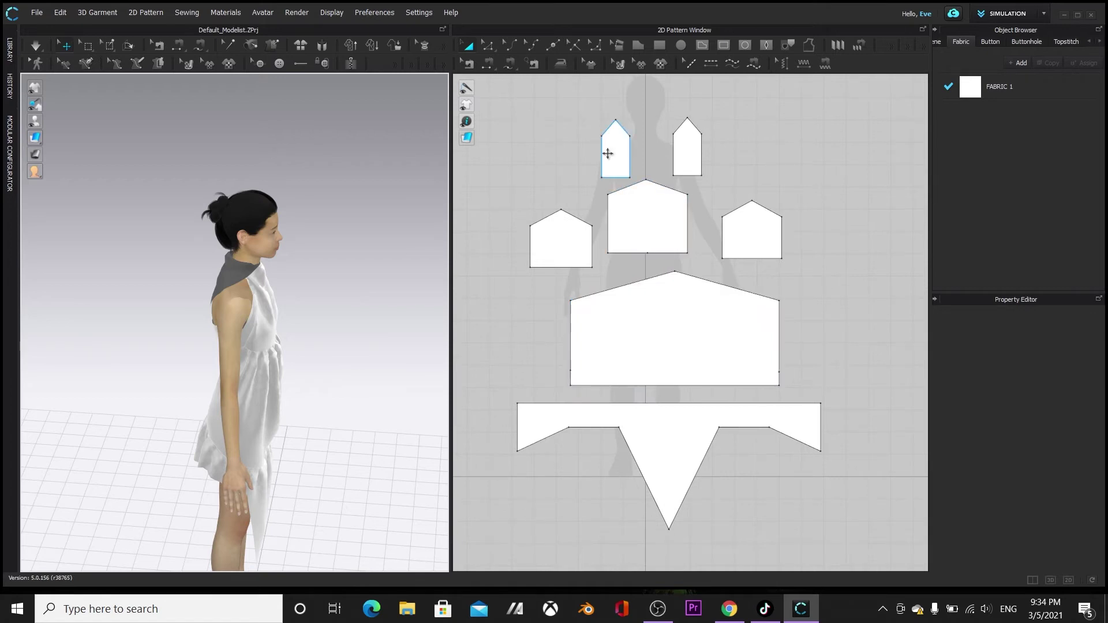
{"action": "right_click", "coordinate": [683, 140]}
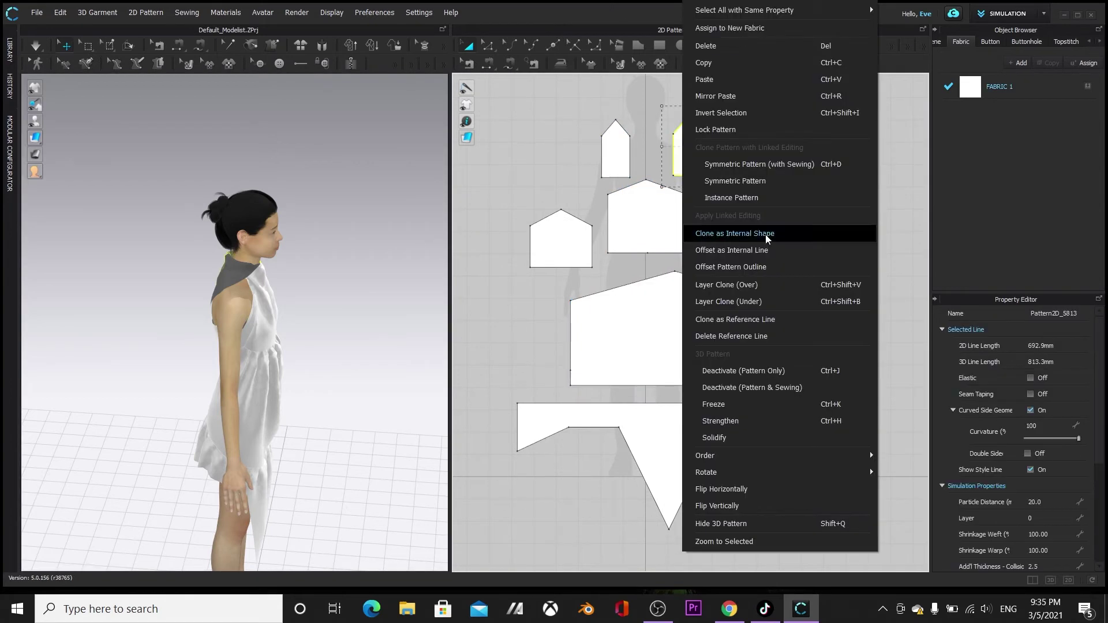
{"action": "left_click", "coordinate": [741, 181]}
{"action": "key", "text": "Escape"}
{"action": "right_click", "coordinate": [693, 153]}
{"action": "left_click", "coordinate": [712, 180]}
{"action": "left_click", "coordinate": [688, 148]}
{"action": "scroll", "coordinate": [298, 386], "scroll_direction": "down", "scroll_amount": 1}
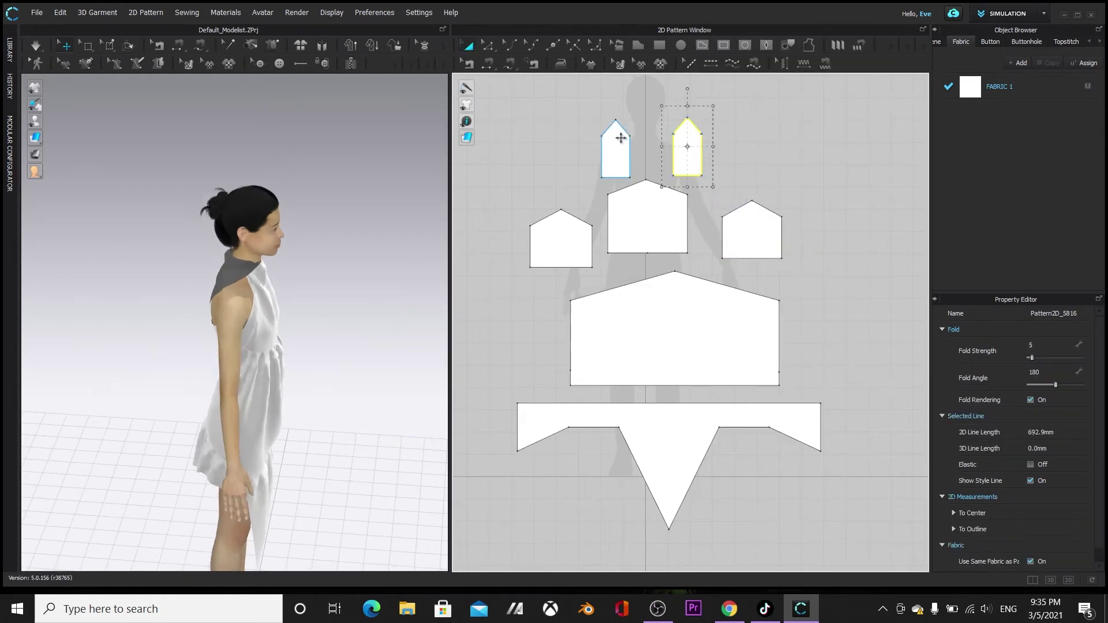
Clone the outline of the left upper pattern piece as an internal shape
{"action": "right_click", "coordinate": [618, 136]}
{"action": "left_click", "coordinate": [656, 232]}
{"action": "left_click", "coordinate": [615, 147]}
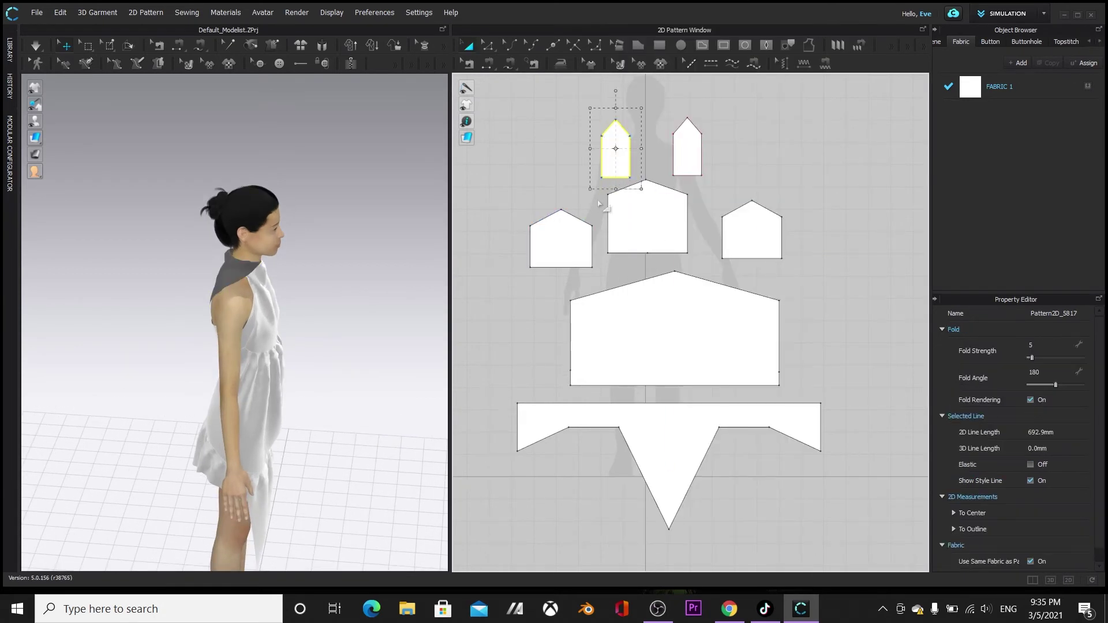
{"action": "scroll", "coordinate": [577, 233], "scroll_direction": "up", "scroll_amount": 3}
{"action": "right_click", "coordinate": [604, 223]}
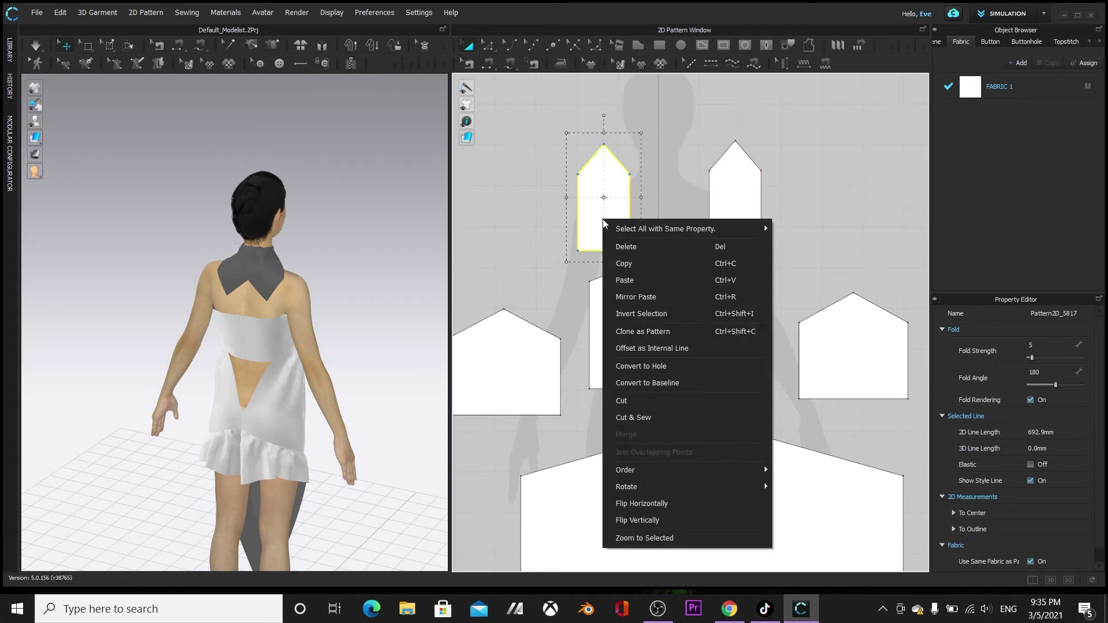
{"action": "left_click", "coordinate": [476, 116]}
{"action": "left_click", "coordinate": [735, 166]}
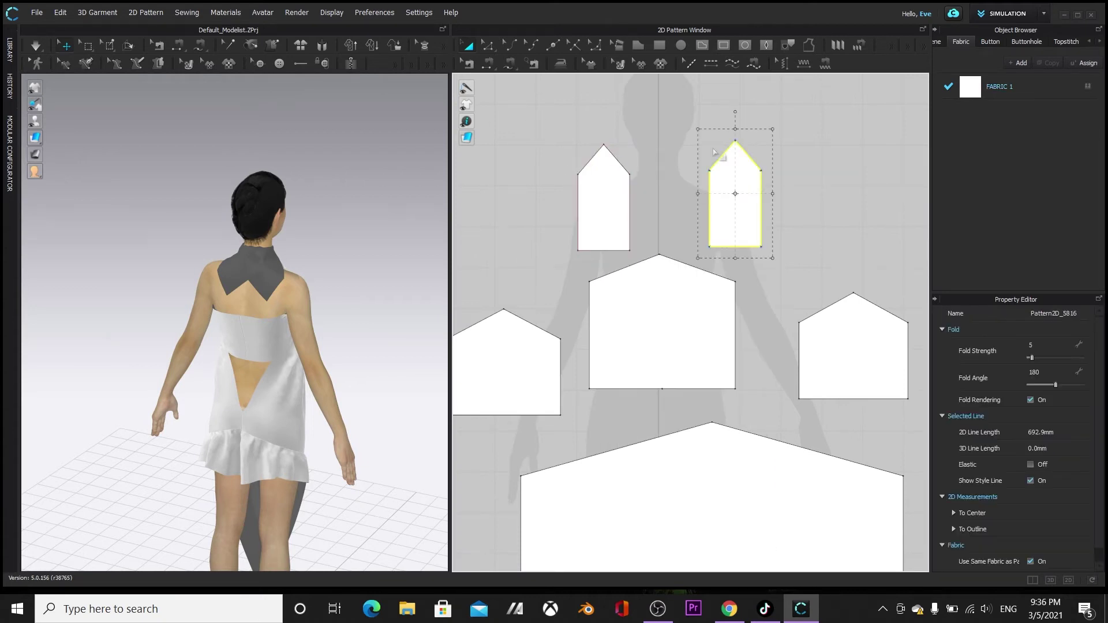
Undo the internal shapes cloned on the two upper pattern pieces
{"action": "key", "text": "ctrl+z"}
{"action": "key", "text": "ctrl+z"}
{"action": "key", "text": "ctrl+z"}
{"action": "key", "text": "ctrl+z"}
{"action": "left_click", "coordinate": [826, 180]}
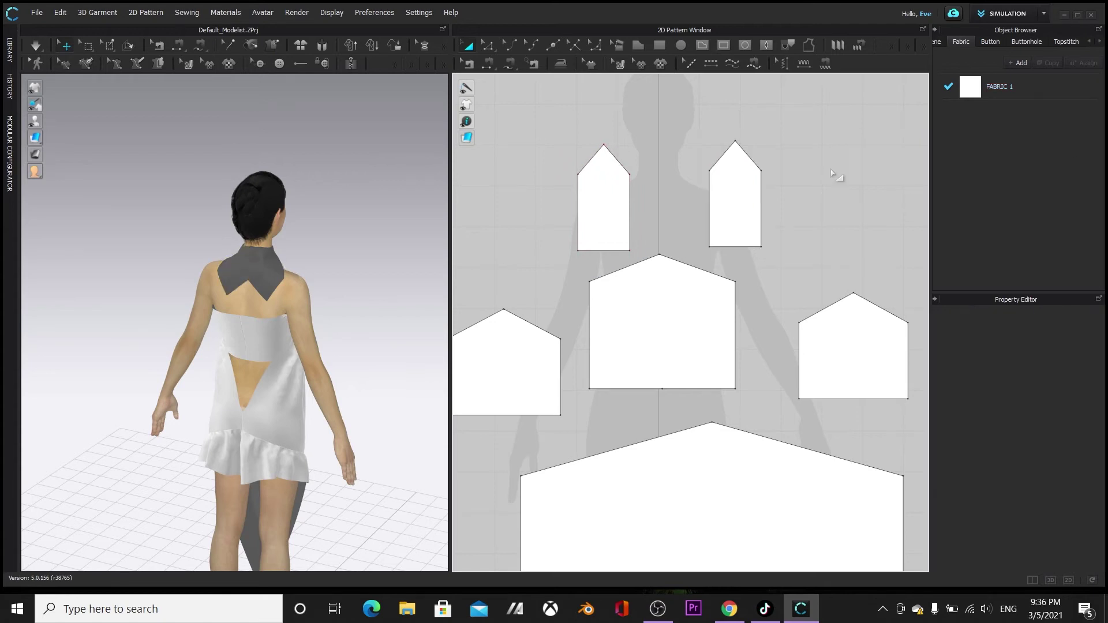
Hide the avatar so that only the garment is shown, seen from behind the collar
{"action": "right_click_drag", "start_coordinate": [388, 323], "coordinate": [169, 313]}
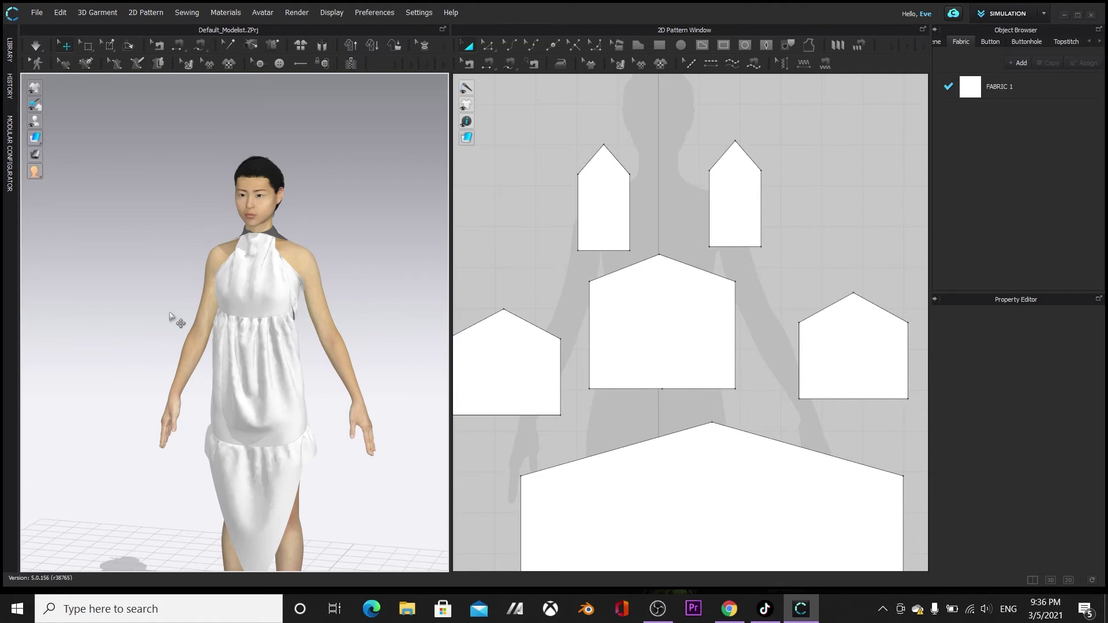
{"action": "scroll", "coordinate": [796, 264], "scroll_direction": "up", "scroll_amount": 3}
{"action": "middle_click_drag", "start_coordinate": [796, 263], "coordinate": [857, 289]}
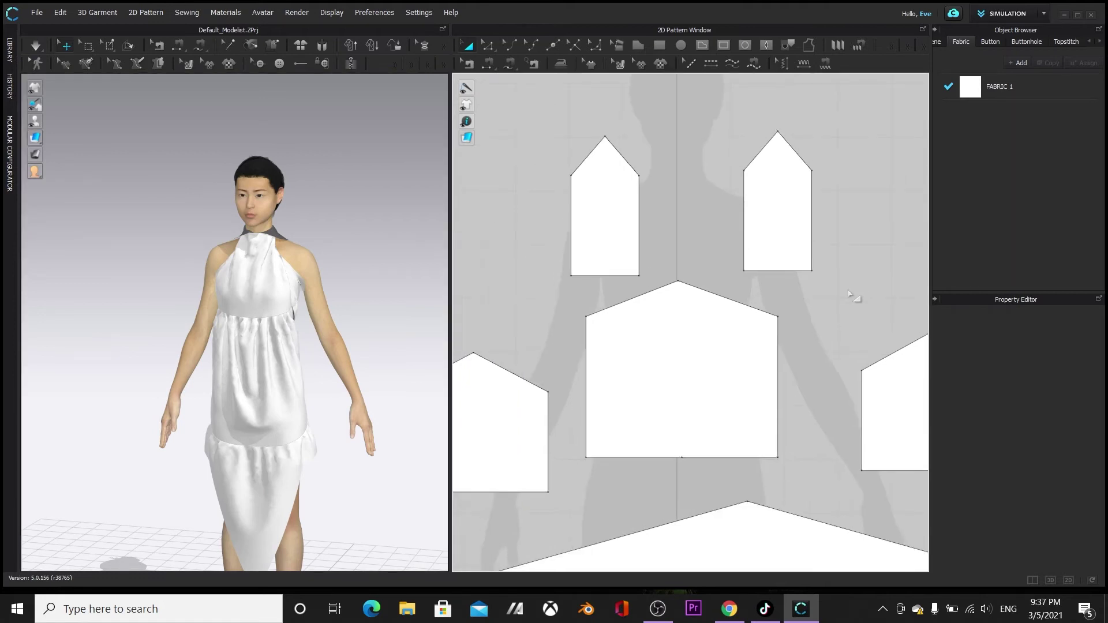
{"action": "right_click_drag", "start_coordinate": [856, 302], "coordinate": [811, 238]}
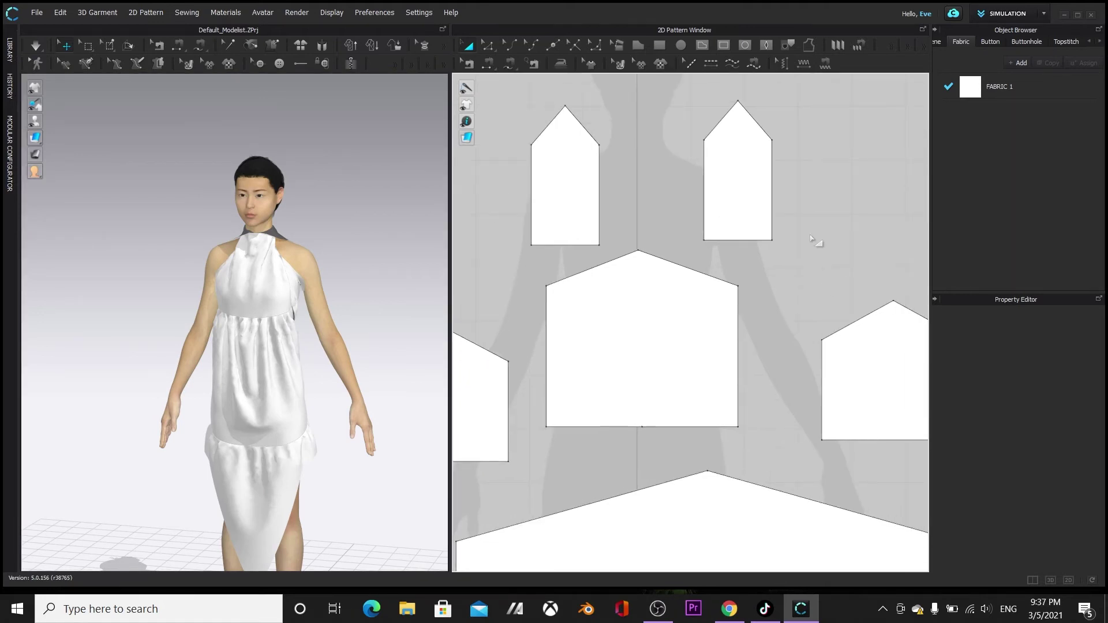
{"action": "right_click_drag", "start_coordinate": [378, 369], "coordinate": [144, 369]}
{"action": "left_click", "coordinate": [36, 123]}
{"action": "scroll", "coordinate": [205, 320], "scroll_direction": "up", "scroll_amount": 5}
{"action": "right_click_drag", "start_coordinate": [205, 320], "coordinate": [137, 205]}
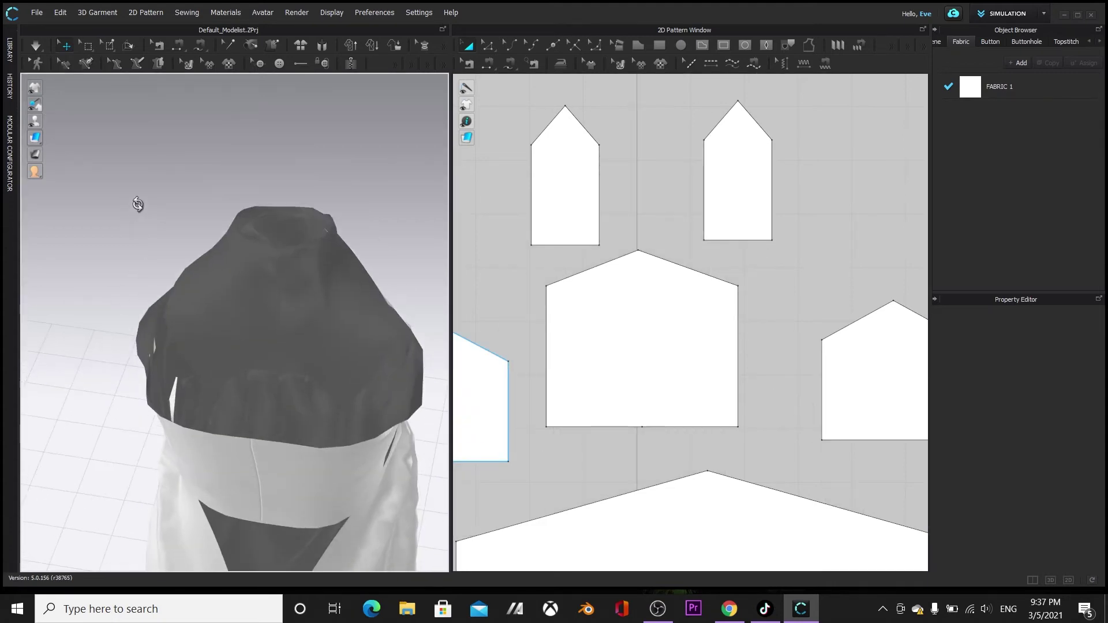
Copy the right upper pattern piece and paste the duplicate to its right in the pattern layout
{"action": "right_click", "coordinate": [746, 190]}
{"action": "left_click", "coordinate": [765, 61]}
{"action": "key", "text": "ctrl+v"}
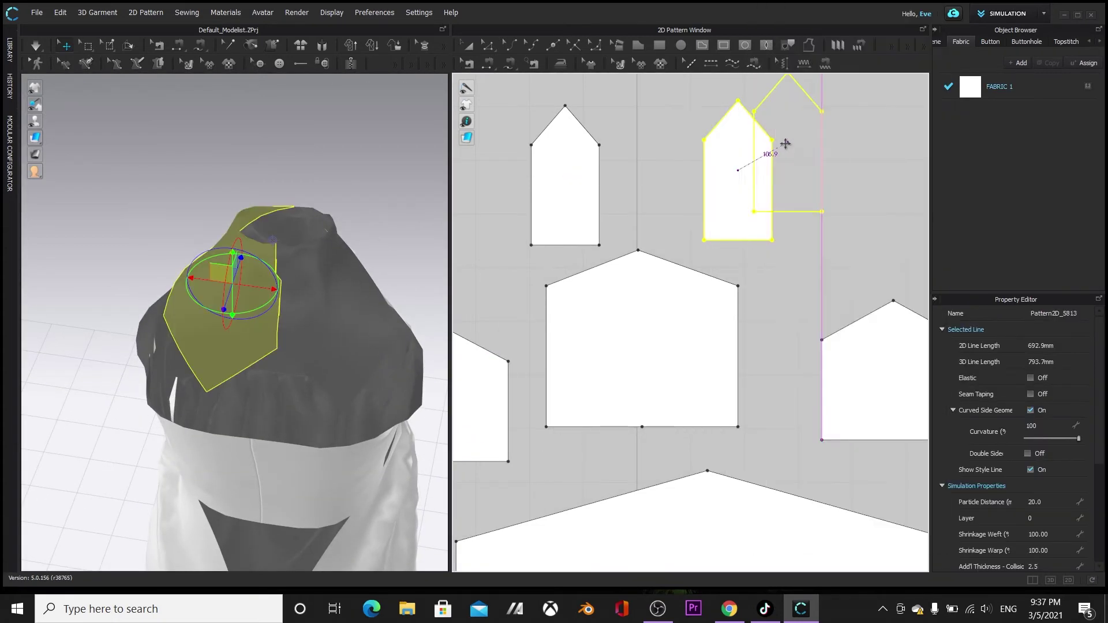
{"action": "left_click", "coordinate": [829, 175]}
{"action": "scroll", "coordinate": [557, 223], "scroll_direction": "down", "scroll_amount": 2}
{"action": "middle_click_drag", "start_coordinate": [492, 231], "coordinate": [604, 236]}
Copy the left upper pattern piece and paste the duplicate to its left in the pattern layout
{"action": "right_click", "coordinate": [668, 191]}
{"action": "left_click", "coordinate": [708, 63]}
{"action": "right_click", "coordinate": [681, 187]}
{"action": "left_click", "coordinate": [704, 79]}
{"action": "left_click", "coordinate": [560, 192]}
Flip the left upper piece's duplicate over and move it close to the back of the collar
{"action": "middle_click_drag", "start_coordinate": [338, 307], "coordinate": [291, 252]}
{"action": "left_click", "coordinate": [294, 264]}
{"action": "scroll", "coordinate": [294, 264], "scroll_direction": "down", "scroll_amount": 2}
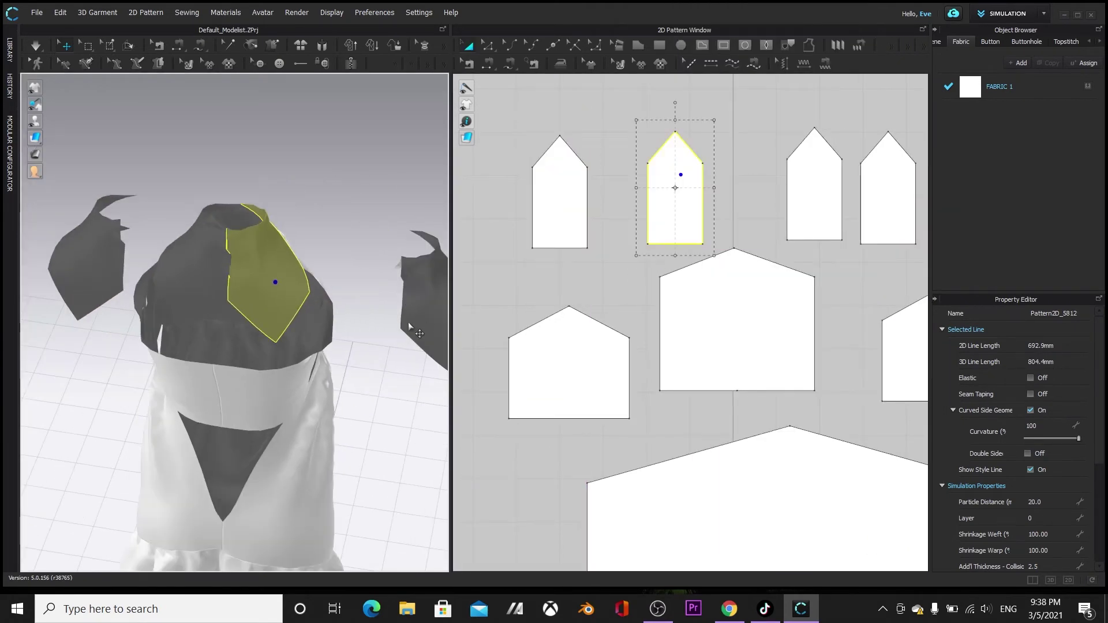
{"action": "left_click_drag", "start_coordinate": [413, 309], "coordinate": [358, 260]}
{"action": "right_click", "coordinate": [358, 260]}
{"action": "left_click", "coordinate": [423, 265]}
{"action": "right_click", "coordinate": [400, 252]}
{"action": "left_click", "coordinate": [448, 281]}
{"action": "left_click_drag", "start_coordinate": [382, 325], "coordinate": [294, 281]}
Flip the right upper piece's duplicate beside the garment
{"action": "mouse_move", "coordinate": [357, 347]}
{"action": "right_mouse_down"}
{"action": "mouse_move", "coordinate": [225, 356]}
{"action": "mouse_move", "coordinate": [213, 302]}
{"action": "mouse_move", "coordinate": [346, 354]}
{"action": "right_mouse_up"}
{"action": "left_click", "coordinate": [69, 292]}
{"action": "right_click", "coordinate": [60, 303]}
{"action": "left_click", "coordinate": [93, 284]}
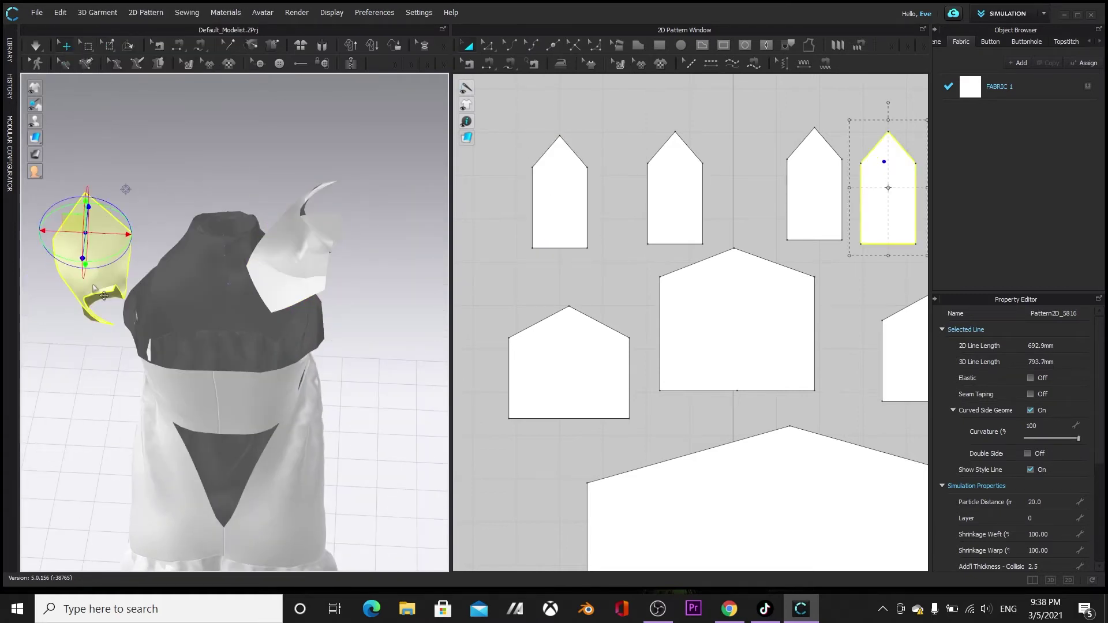
Rotate and move the right upper piece's duplicate close to the back of the collar, opposite the other duplicate
{"action": "left_click_drag", "start_coordinate": [108, 201], "coordinate": [82, 263]}
{"action": "left_click_drag", "start_coordinate": [75, 224], "coordinate": [112, 202]}
{"action": "left_click_drag", "start_coordinate": [154, 187], "coordinate": [168, 233]}
{"action": "left_click_drag", "start_coordinate": [120, 207], "coordinate": [151, 228]}
{"action": "right_click_drag", "start_coordinate": [46, 323], "coordinate": [170, 306]}
{"action": "left_click_drag", "start_coordinate": [149, 168], "coordinate": [223, 166]}
{"action": "right_click_drag", "start_coordinate": [274, 286], "coordinate": [159, 272]}
{"action": "left_click_drag", "start_coordinate": [183, 203], "coordinate": [219, 217]}
{"action": "right_click_drag", "start_coordinate": [264, 303], "coordinate": [225, 271]}
{"action": "scroll", "coordinate": [498, 340], "scroll_direction": "down", "scroll_amount": 2}
{"action": "left_click_drag", "start_coordinate": [142, 271], "coordinate": [174, 247]}
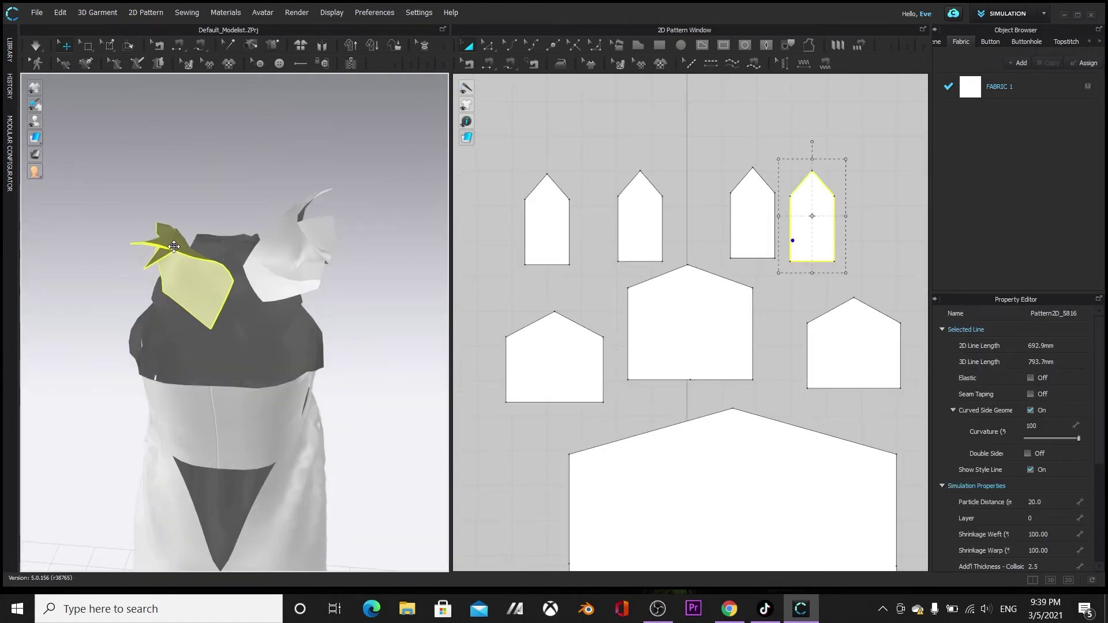
Sew the inner long side edges of the two duplicate collar pieces together with segment sewing
{"action": "left_click", "coordinate": [489, 63]}
{"action": "left_click", "coordinate": [227, 270]}
{"action": "left_click", "coordinate": [288, 228]}
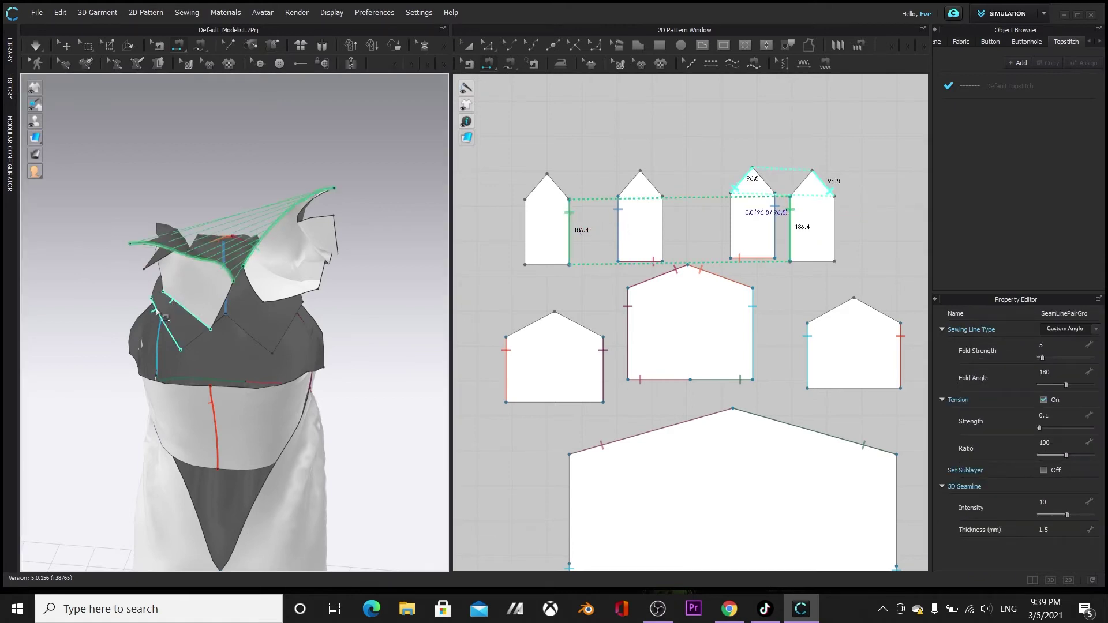
Sew the slanted tip edges of each duplicate collar piece to the matching slanted edges of its original
{"action": "left_click", "coordinate": [199, 336]}
{"action": "left_click", "coordinate": [220, 313]}
{"action": "left_click", "coordinate": [258, 293]}
{"action": "left_click", "coordinate": [263, 346]}
{"action": "left_click", "coordinate": [276, 299]}
{"action": "left_click", "coordinate": [285, 334]}
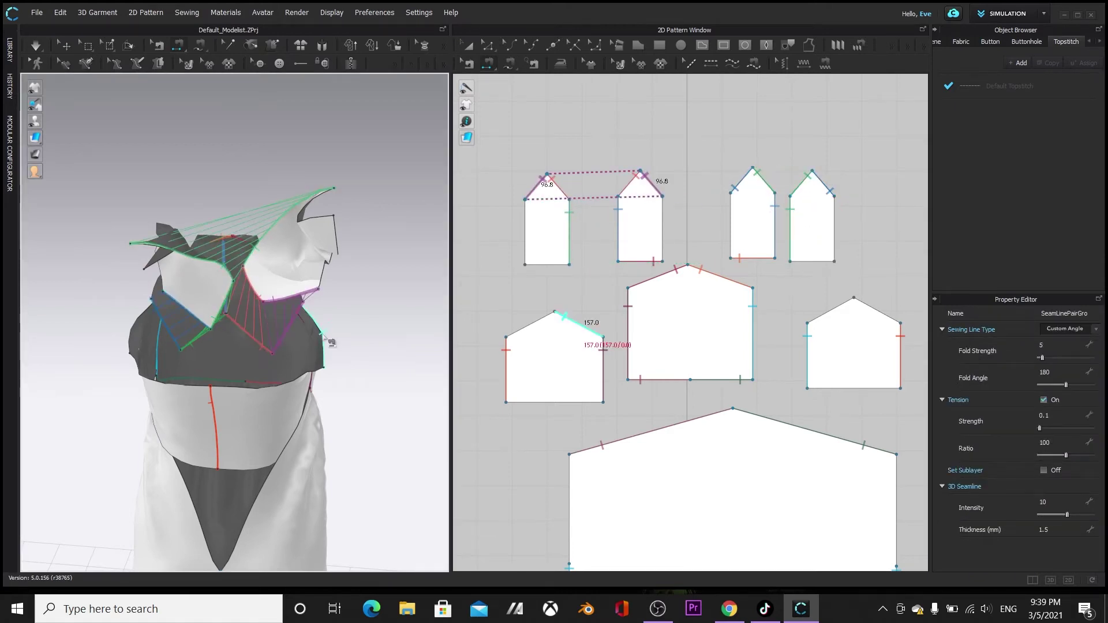
{"action": "right_click_drag", "start_coordinate": [362, 328], "coordinate": [263, 294]}
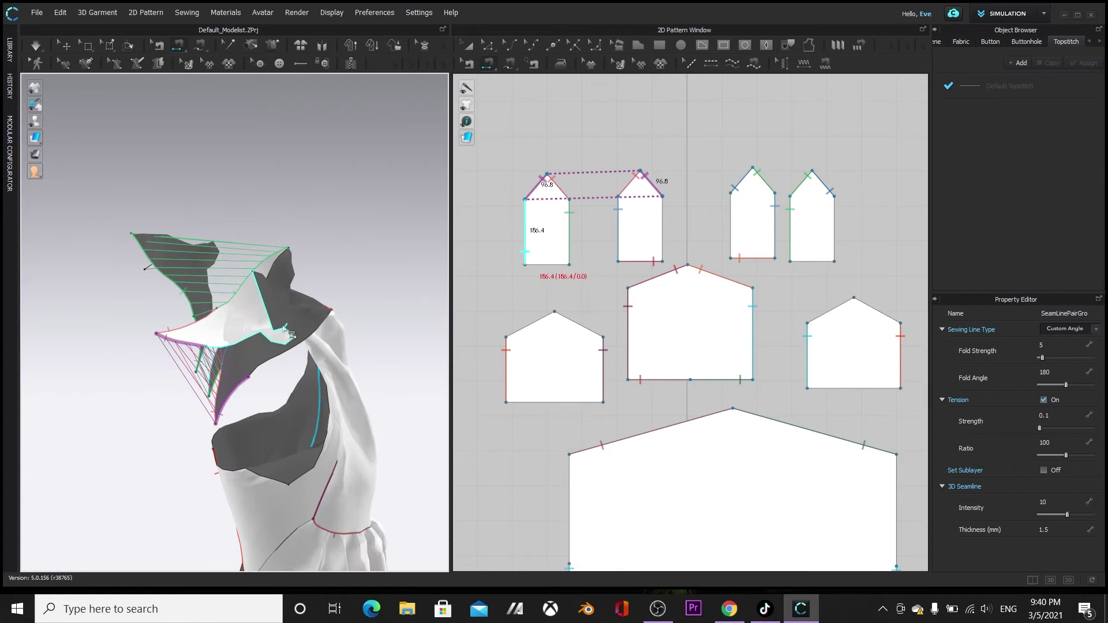
Simulate the garment and pull the newly sewn collar pieces together behind the neck
{"action": "key", "text": "space"}
{"action": "left_click_drag", "start_coordinate": [232, 330], "coordinate": [240, 321]}
{"action": "right_click_drag", "start_coordinate": [202, 233], "coordinate": [309, 231]}
{"action": "left_click_drag", "start_coordinate": [251, 324], "coordinate": [238, 317]}
{"action": "left_click_drag", "start_coordinate": [353, 290], "coordinate": [345, 279]}
{"action": "right_click_drag", "start_coordinate": [252, 249], "coordinate": [249, 368]}
{"action": "left_click", "coordinate": [247, 366]}
{"action": "left_click", "coordinate": [374, 303]}
{"action": "right_click_drag", "start_coordinate": [374, 302], "coordinate": [333, 258]}
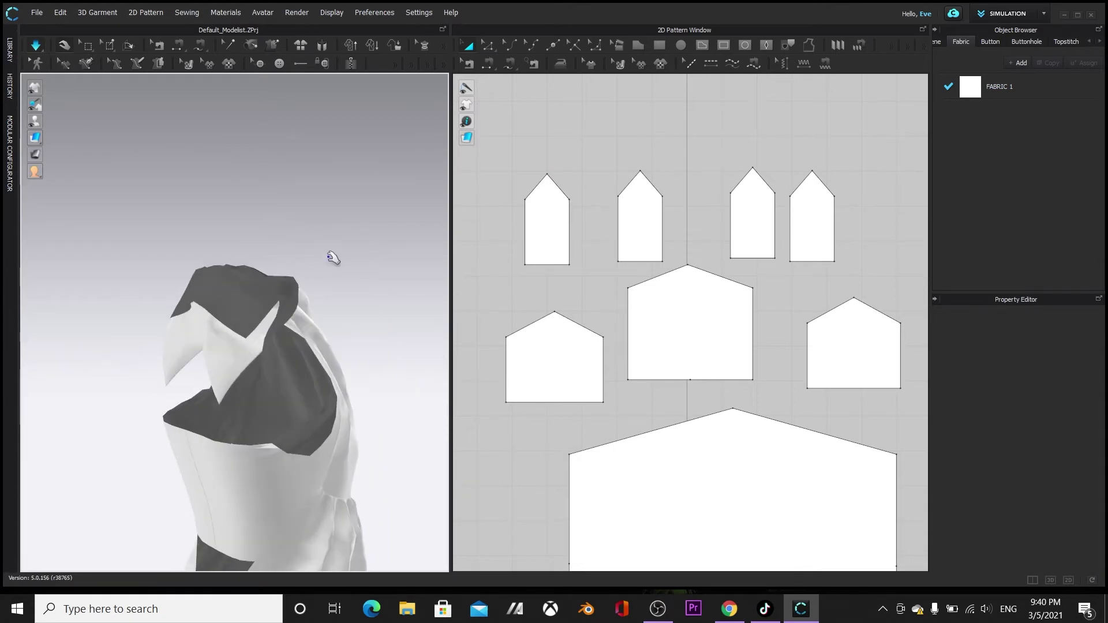
{"action": "right_click_drag", "start_coordinate": [374, 297], "coordinate": [378, 301]}
{"action": "left_click", "coordinate": [42, 44]}
Sew the open side edges of the collar pieces together on both sides of the neck
{"action": "left_click", "coordinate": [178, 45]}
{"action": "scroll", "coordinate": [281, 195], "scroll_direction": "up", "scroll_amount": 1}
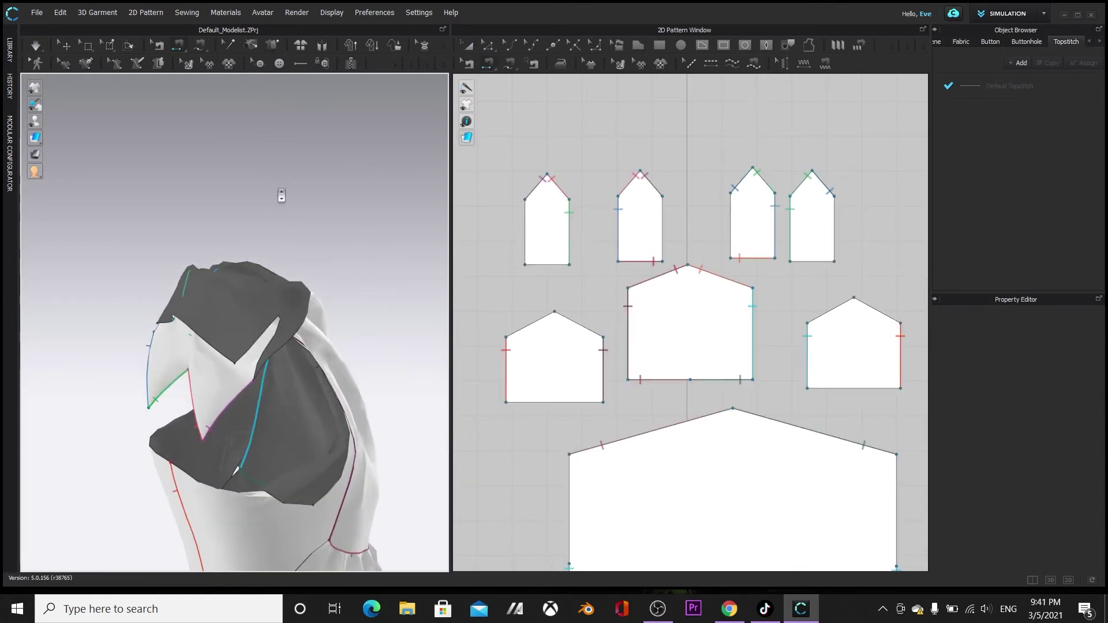
{"action": "left_click", "coordinate": [274, 343]}
{"action": "left_click", "coordinate": [276, 347]}
{"action": "right_click_drag", "start_coordinate": [77, 364], "coordinate": [199, 338]}
{"action": "left_click", "coordinate": [314, 326]}
{"action": "left_click", "coordinate": [468, 45]}
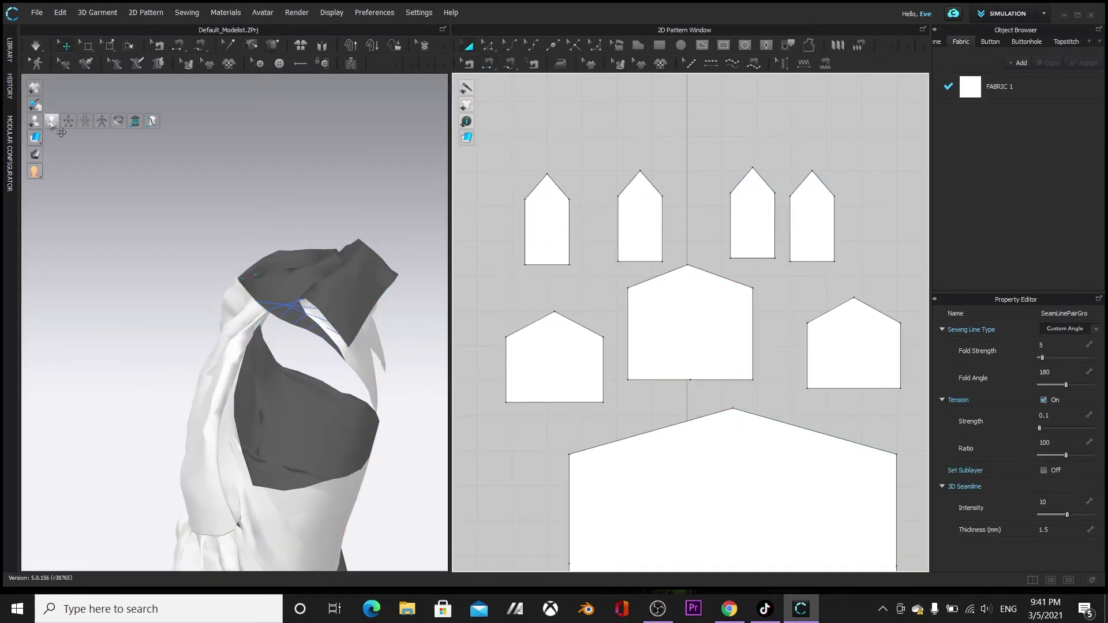
Show the avatar and run the simulation while pulling the collar pieces down around the neck
{"action": "left_click", "coordinate": [53, 121]}
{"action": "left_click", "coordinate": [372, 286]}
{"action": "left_click", "coordinate": [36, 48]}
{"action": "left_click_drag", "start_coordinate": [374, 296], "coordinate": [312, 250]}
{"action": "right_click_drag", "start_coordinate": [340, 490], "coordinate": [254, 495]}
{"action": "left_click_drag", "start_coordinate": [378, 248], "coordinate": [375, 276]}
{"action": "left_click_drag", "start_coordinate": [404, 372], "coordinate": [407, 401]}
{"action": "left_click_drag", "start_coordinate": [279, 395], "coordinate": [274, 412]}
Pull the left duplicate collar piece into place at the nape and stop the simulation
{"action": "scroll", "coordinate": [346, 323], "scroll_direction": "down", "scroll_amount": 2}
{"action": "right_click_drag", "start_coordinate": [347, 323], "coordinate": [378, 340]}
{"action": "left_click", "coordinate": [377, 341]}
{"action": "right_click_drag", "start_coordinate": [306, 344], "coordinate": [300, 305]}
{"action": "left_click", "coordinate": [284, 295]}
{"action": "left_click_drag", "start_coordinate": [307, 301], "coordinate": [323, 289]}
{"action": "mouse_move", "coordinate": [346, 297]}
{"action": "left_mouse_down"}
{"action": "mouse_move", "coordinate": [358, 329]}
{"action": "mouse_move", "coordinate": [329, 301]}
{"action": "mouse_move", "coordinate": [333, 291]}
{"action": "left_mouse_up"}
{"action": "key", "text": "space"}
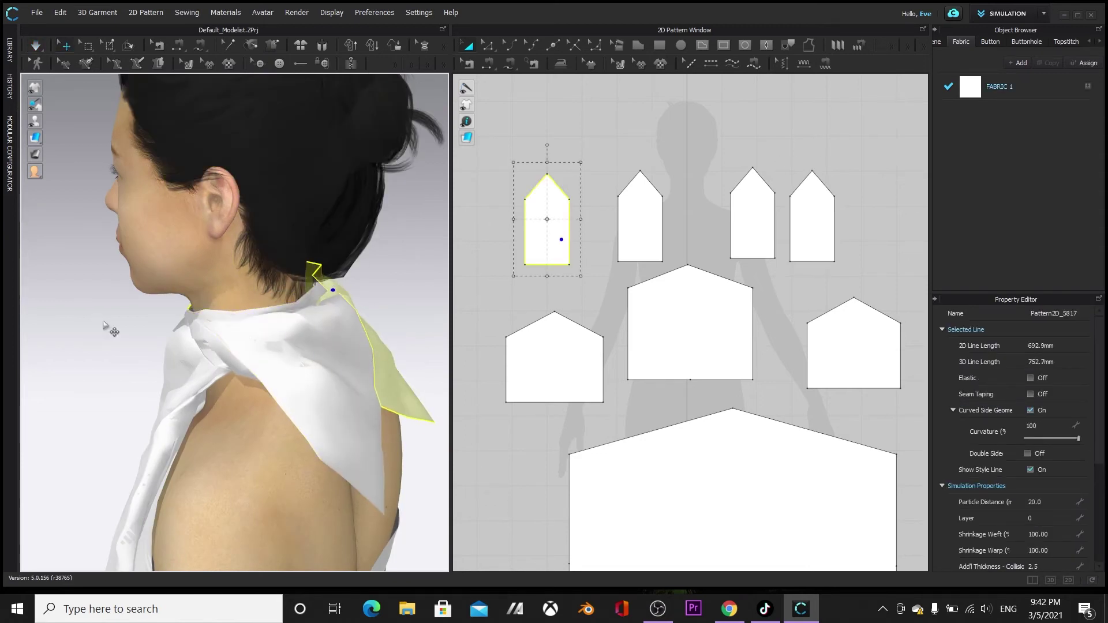
{"action": "key", "text": "Escape"}
Simulate the dress once more to settle the collar and check the drape from the back and front
{"action": "right_click_drag", "start_coordinate": [420, 289], "coordinate": [274, 328]}
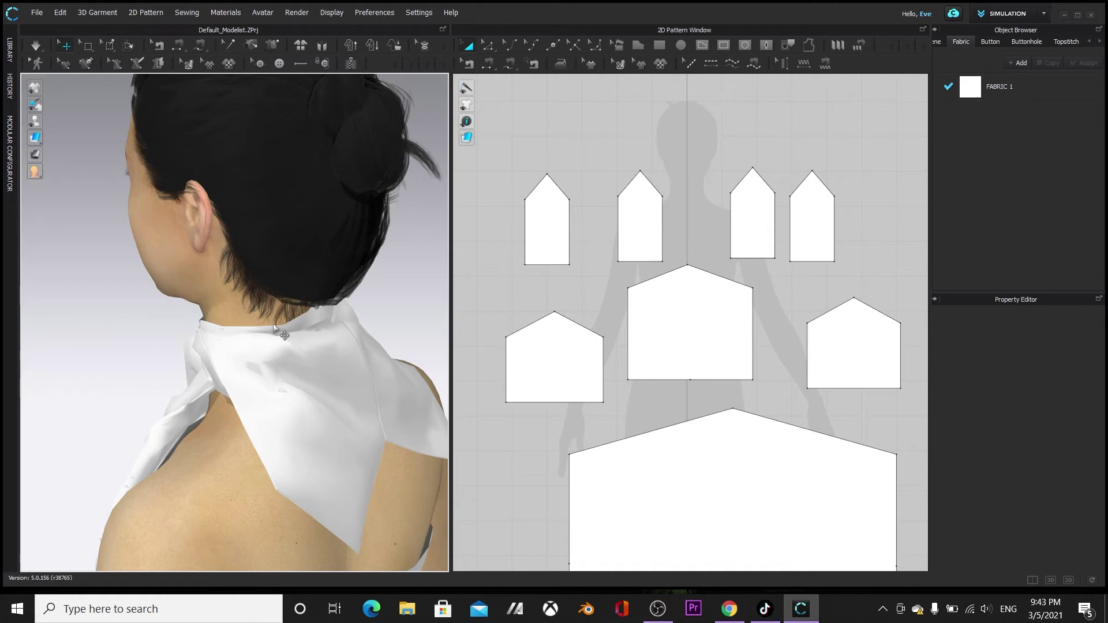
{"action": "key", "text": "space"}
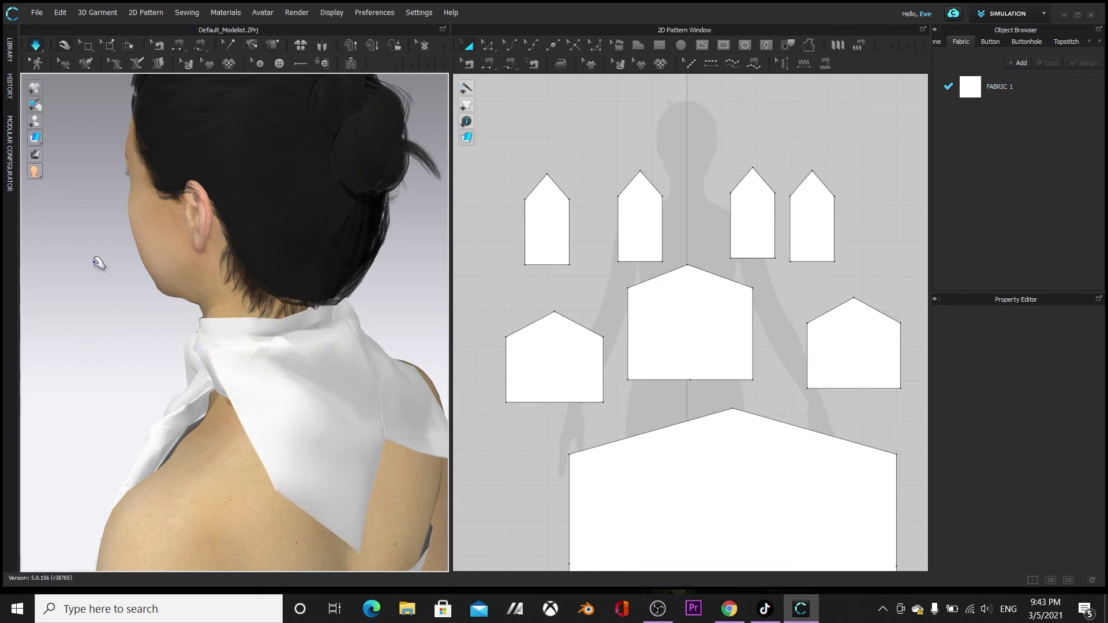
{"action": "right_click_drag", "start_coordinate": [67, 446], "coordinate": [339, 352]}
{"action": "scroll", "coordinate": [338, 352], "scroll_direction": "down", "scroll_amount": 5}
{"action": "right_click_drag", "start_coordinate": [102, 313], "coordinate": [223, 316]}
{"action": "key", "text": "space"}
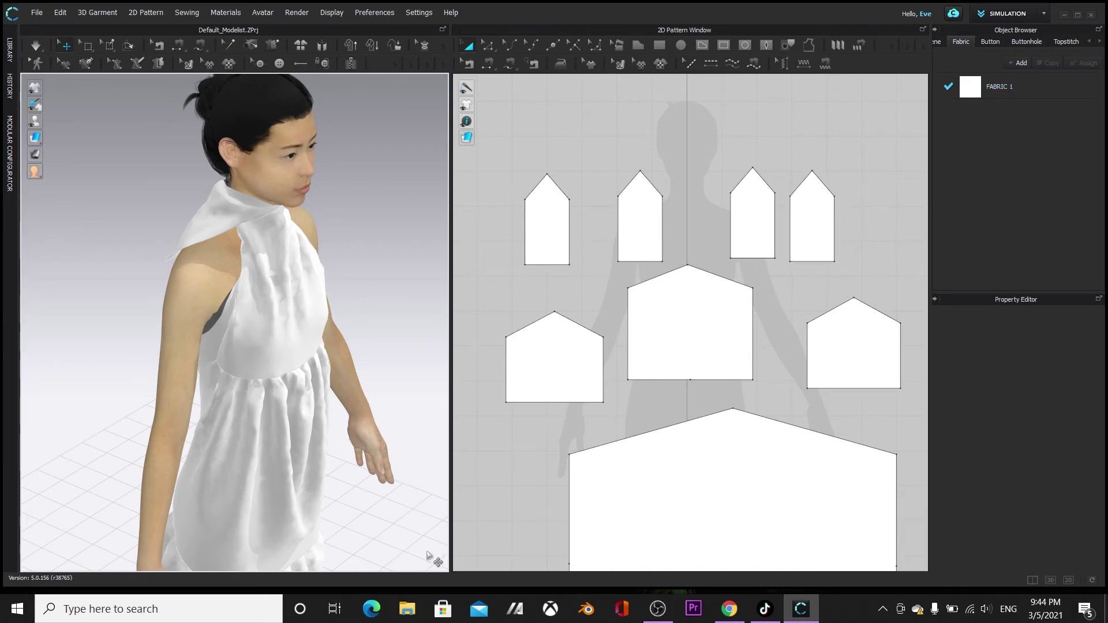
{"action": "right_click_drag", "start_coordinate": [420, 505], "coordinate": [649, 337]}
{"action": "right_click_drag", "start_coordinate": [412, 360], "coordinate": [457, 371]}
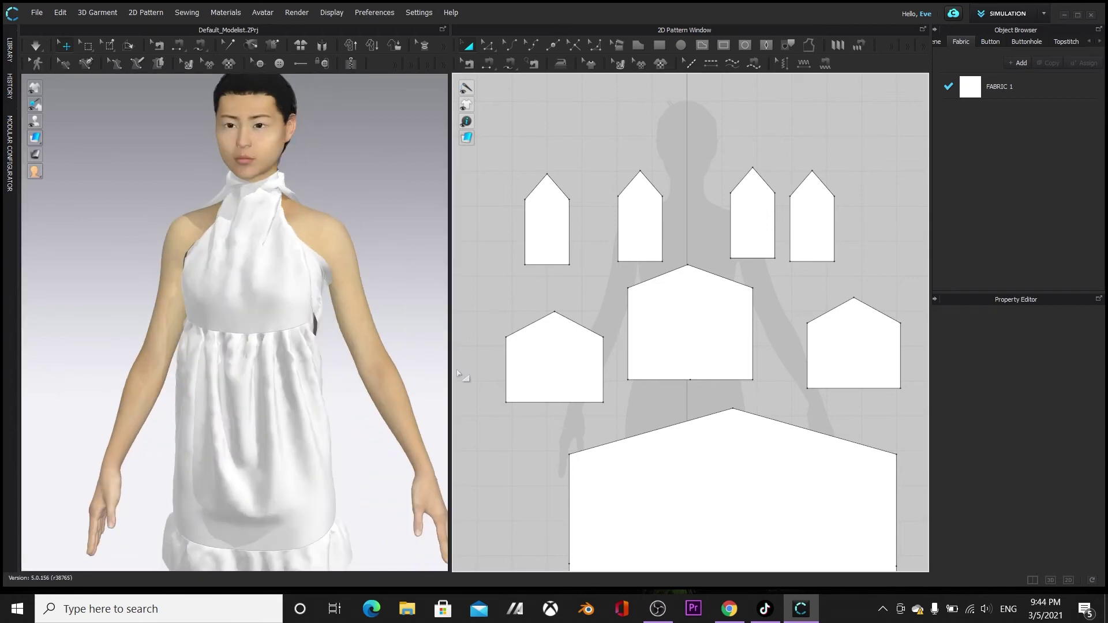
Add two new fabrics, FABRIC 2 and FABRIC 3, and enlarge the 3D view
{"action": "left_click", "coordinate": [1018, 63]}
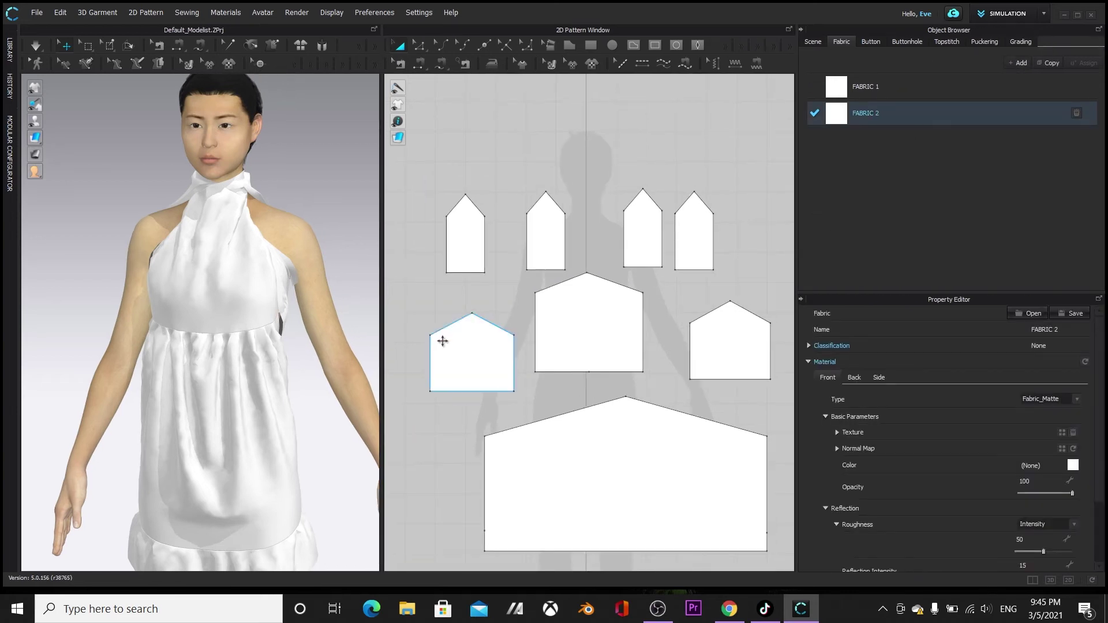
{"action": "left_click_drag", "start_coordinate": [381, 346], "coordinate": [561, 323]}
{"action": "left_click_drag", "start_coordinate": [797, 242], "coordinate": [878, 237]}
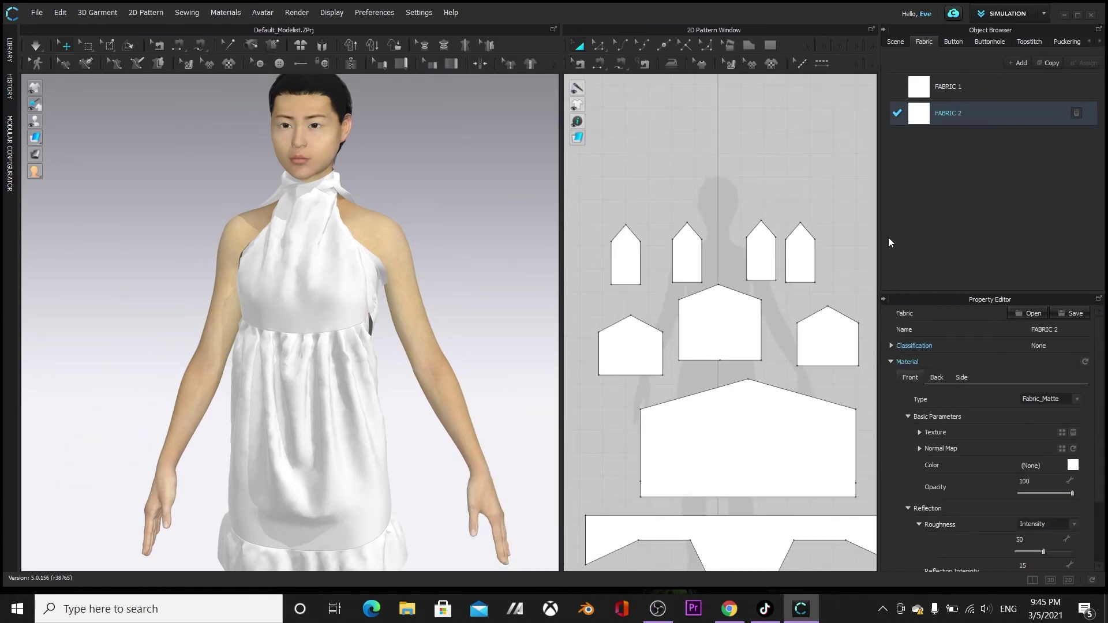
{"action": "left_click", "coordinate": [1017, 63]}
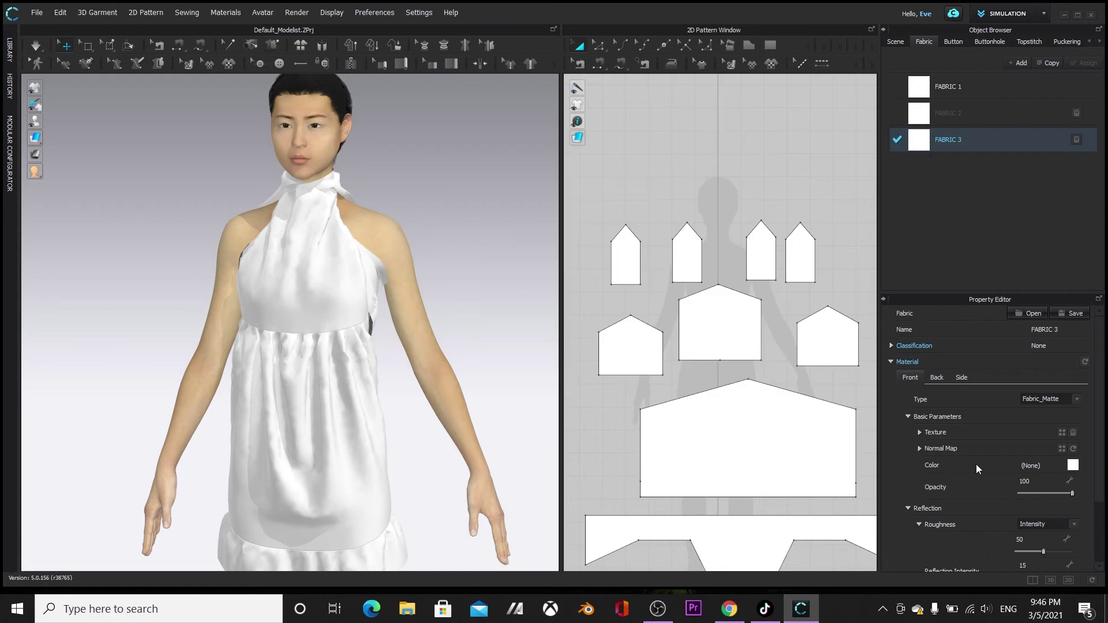
Load the image SPLATTER RED AND YELLOW from the ILLUSTRATIONS folder as FABRIC 3's texture
{"action": "left_click", "coordinate": [1063, 435]}
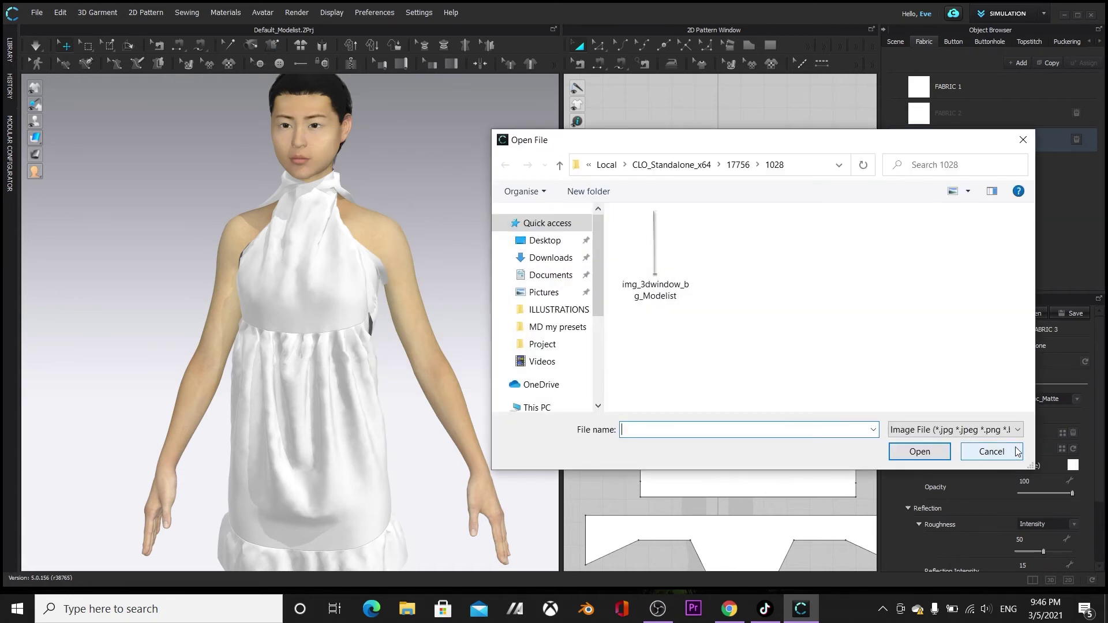
{"action": "left_click", "coordinate": [558, 310]}
{"action": "left_click_drag", "start_coordinate": [1029, 227], "coordinate": [1033, 385]}
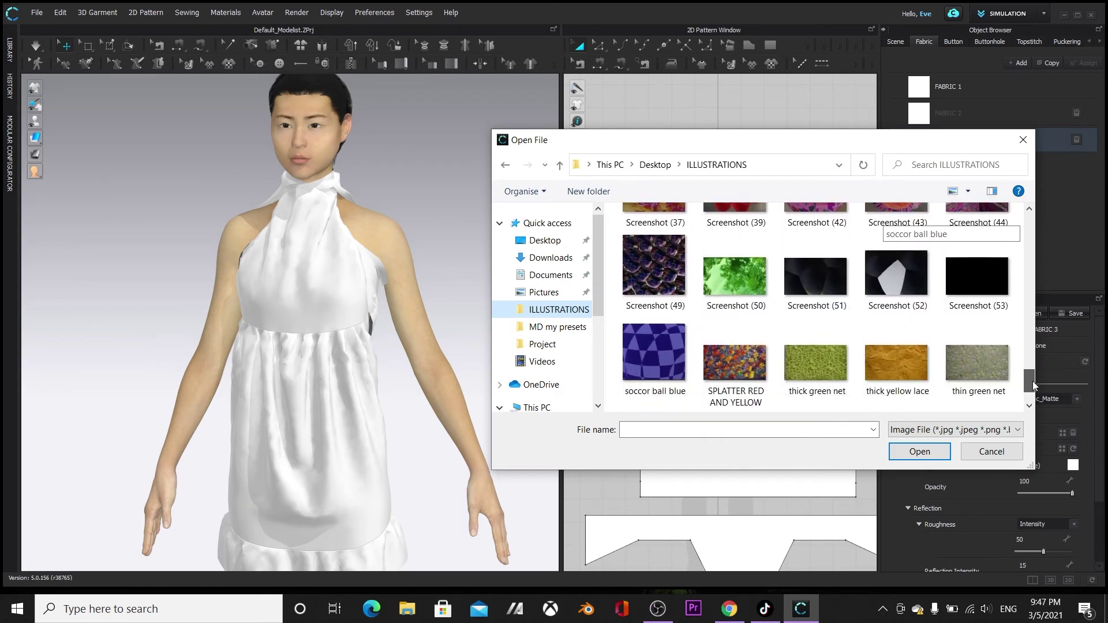
{"action": "left_click", "coordinate": [735, 363]}
{"action": "left_click", "coordinate": [927, 446]}
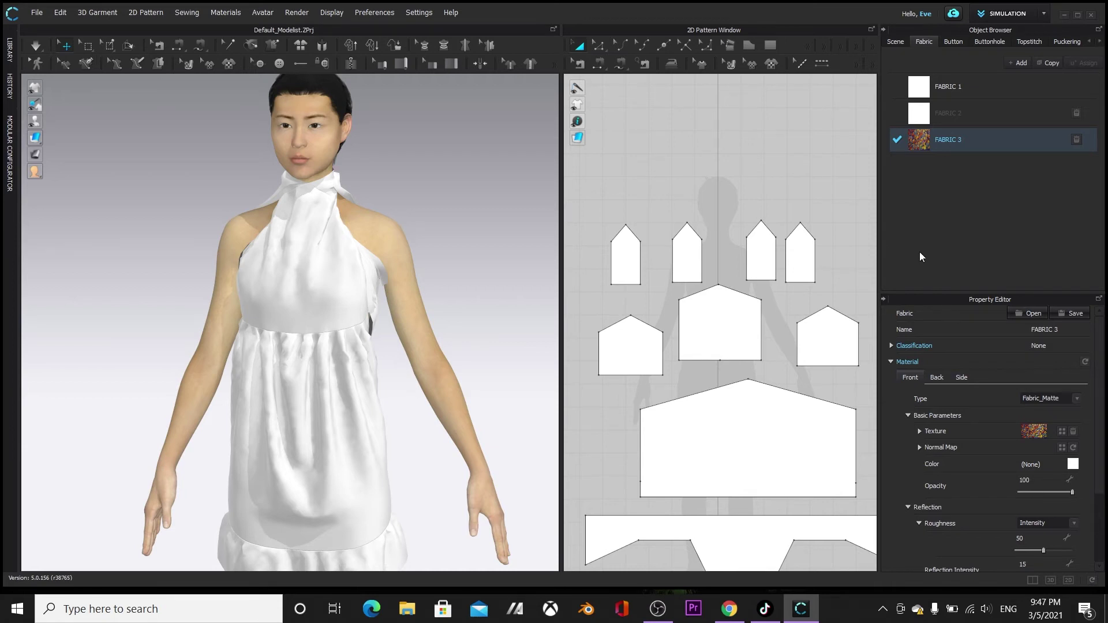
Load an orange and black patterned image from the ILLUSTRATIONS folder as FABRIC 2's texture
{"action": "left_click", "coordinate": [947, 113]}
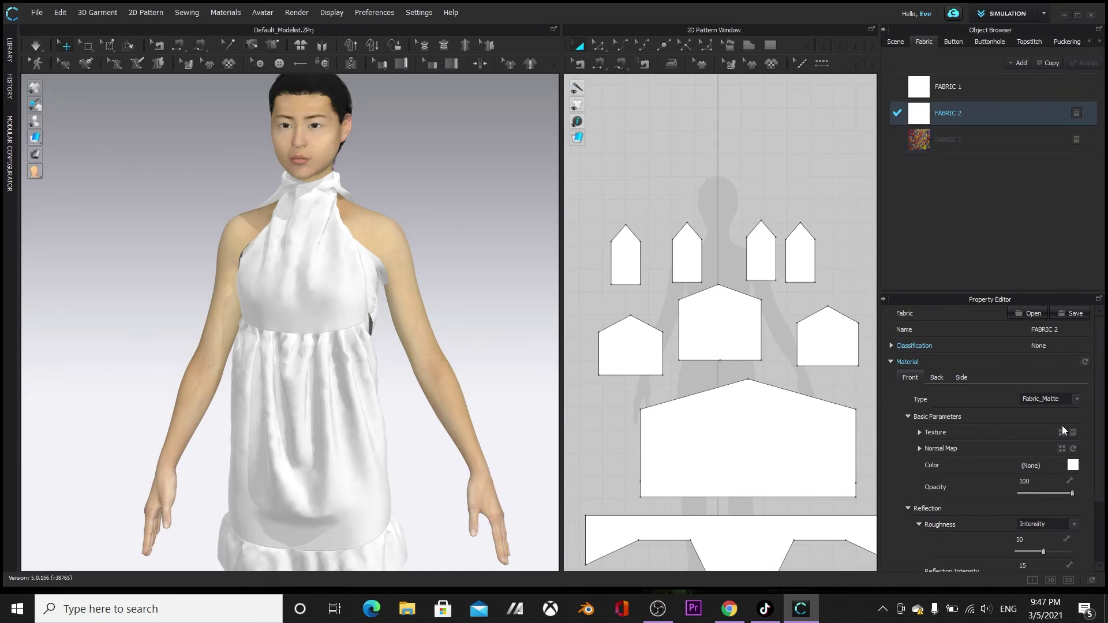
{"action": "left_click", "coordinate": [1062, 432]}
{"action": "scroll", "coordinate": [878, 362], "scroll_direction": "down", "scroll_amount": 2}
{"action": "scroll", "coordinate": [878, 358], "scroll_direction": "down", "scroll_amount": 5}
{"action": "left_click", "coordinate": [816, 364]}
{"action": "left_click", "coordinate": [923, 451]}
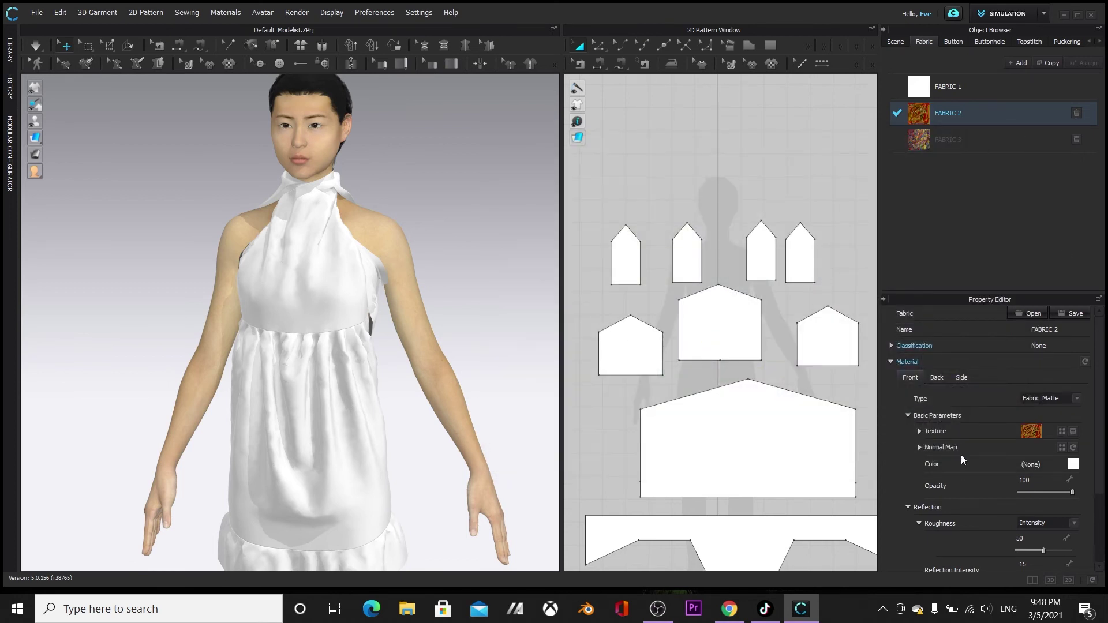
Apply FABRIC 3 to the wide pointed skirt panel
{"action": "left_click_drag", "start_coordinate": [922, 110], "coordinate": [749, 430]}
{"action": "left_click", "coordinate": [399, 496]}
{"action": "scroll", "coordinate": [718, 457], "scroll_direction": "down", "scroll_amount": 2}
{"action": "left_click_drag", "start_coordinate": [909, 146], "coordinate": [756, 436]}
{"action": "left_click", "coordinate": [438, 416]}
{"action": "scroll", "coordinate": [708, 404], "scroll_direction": "down", "scroll_amount": 3}
{"action": "scroll", "coordinate": [439, 369], "scroll_direction": "down", "scroll_amount": 2}
Enlarge the splatter texture on the wide skirt panel with the Edit Texture tool
{"action": "left_click", "coordinate": [730, 64]}
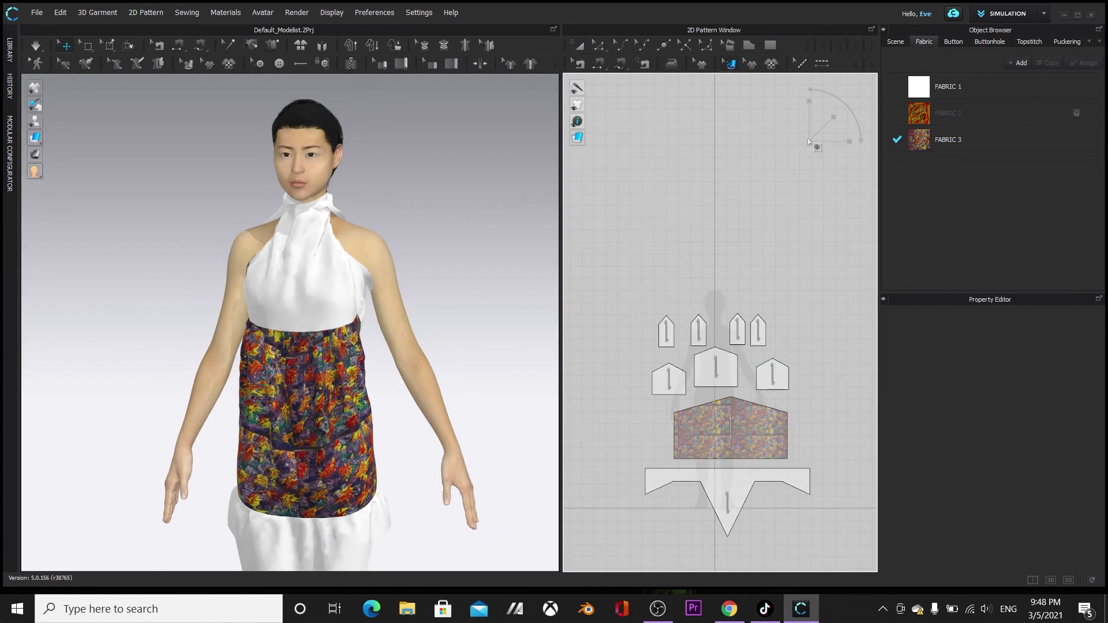
{"action": "left_click", "coordinate": [727, 439]}
{"action": "left_click_drag", "start_coordinate": [833, 118], "coordinate": [789, 171]}
{"action": "left_click", "coordinate": [522, 403]}
{"action": "right_click_drag", "start_coordinate": [522, 404], "coordinate": [493, 339]}
{"action": "left_click", "coordinate": [748, 418]}
{"action": "left_click_drag", "start_coordinate": [834, 117], "coordinate": [832, 123]}
Shift the enlarged splatter texture on the skirt panel so its red motifs sit across the front
{"action": "left_click_drag", "start_coordinate": [742, 417], "coordinate": [688, 377]}
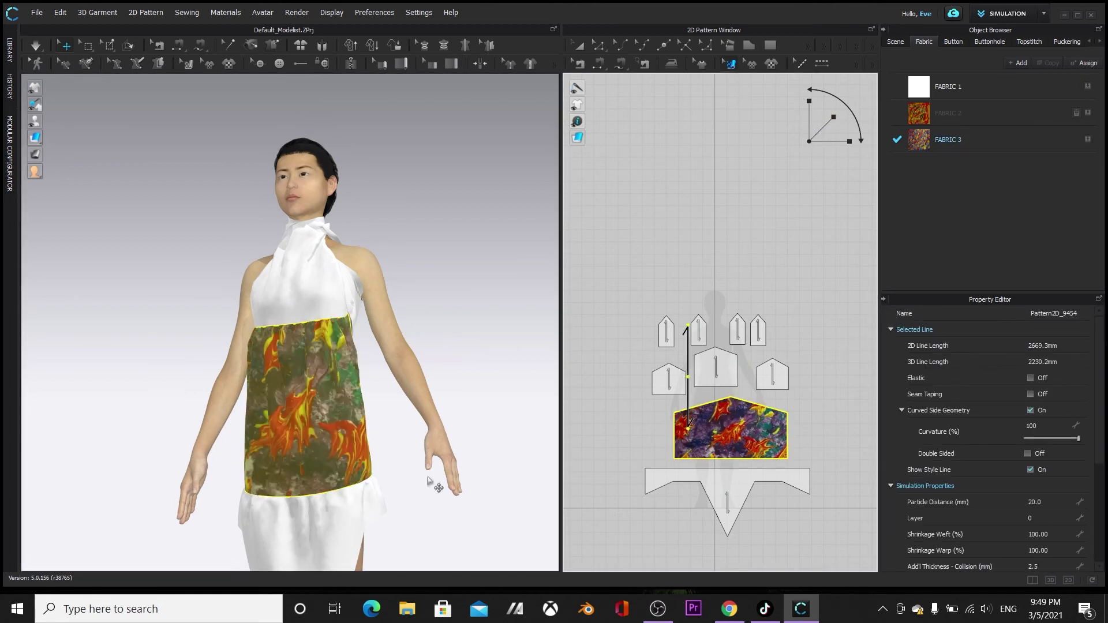
{"action": "left_click", "coordinate": [520, 358]}
{"action": "right_click_drag", "start_coordinate": [521, 358], "coordinate": [502, 345]}
{"action": "scroll", "coordinate": [478, 374], "scroll_direction": "up", "scroll_amount": 5}
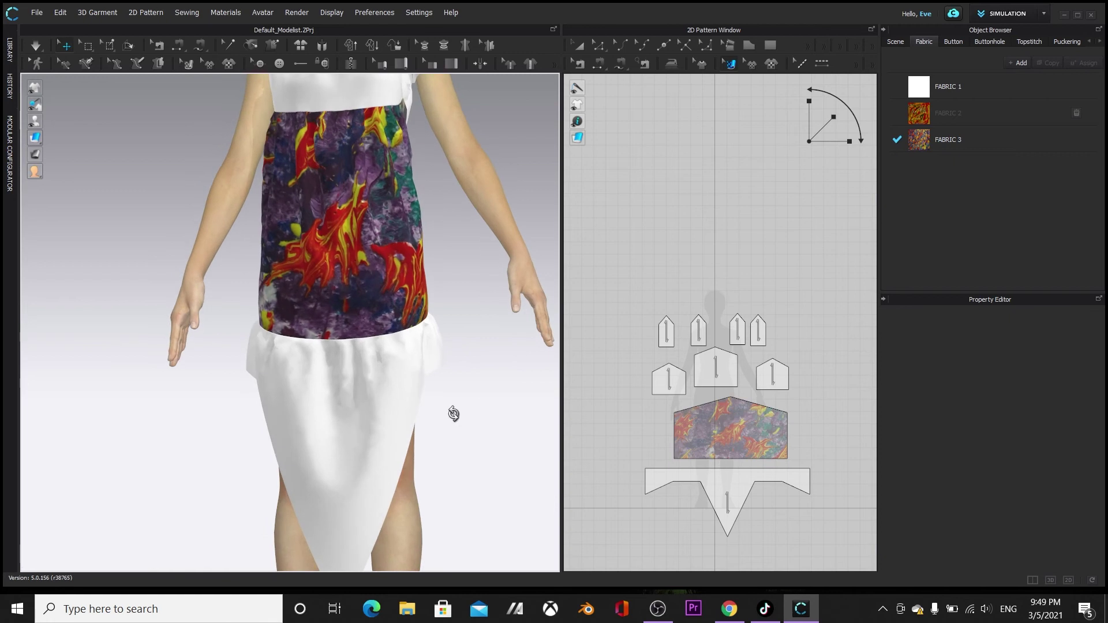
{"action": "left_click_drag", "start_coordinate": [744, 445], "coordinate": [732, 439]}
{"action": "left_click", "coordinate": [582, 442]}
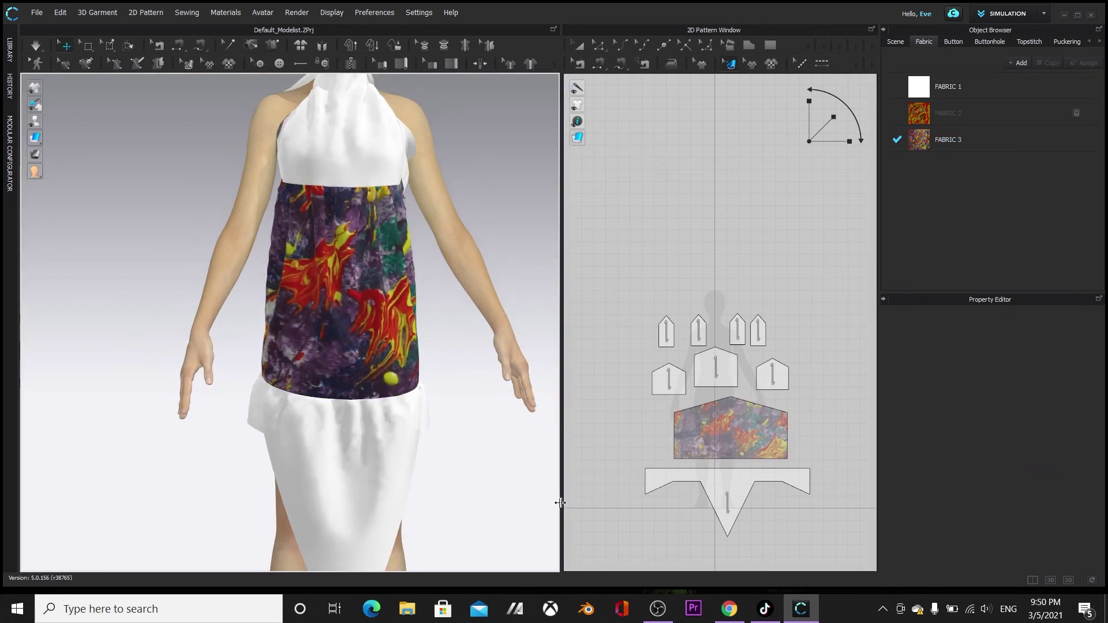
{"action": "right_click_drag", "start_coordinate": [519, 480], "coordinate": [501, 500]}
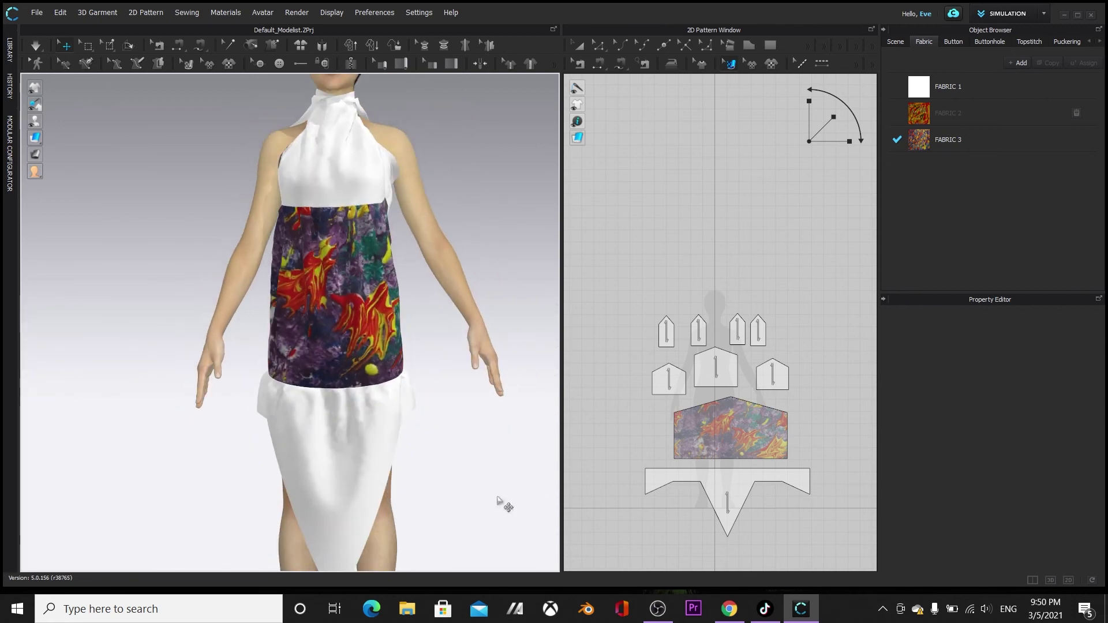
Replace FABRIC 2's texture with the image DSC05017
{"action": "left_click", "coordinate": [944, 115]}
{"action": "left_click", "coordinate": [1061, 432]}
{"action": "left_click_drag", "start_coordinate": [1033, 224], "coordinate": [1033, 293]}
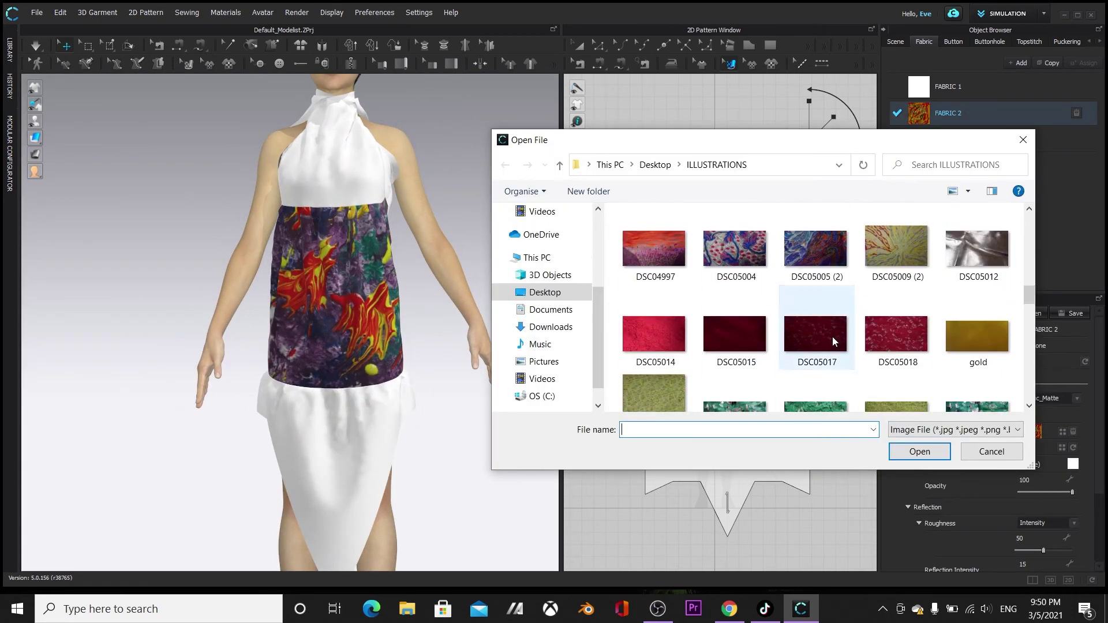
{"action": "left_click", "coordinate": [833, 341]}
{"action": "left_click", "coordinate": [919, 452]}
Assign FABRIC 2 to the three pointed bodice panels
{"action": "scroll", "coordinate": [703, 304], "scroll_direction": "up", "scroll_amount": 2}
{"action": "left_click", "coordinate": [579, 45]}
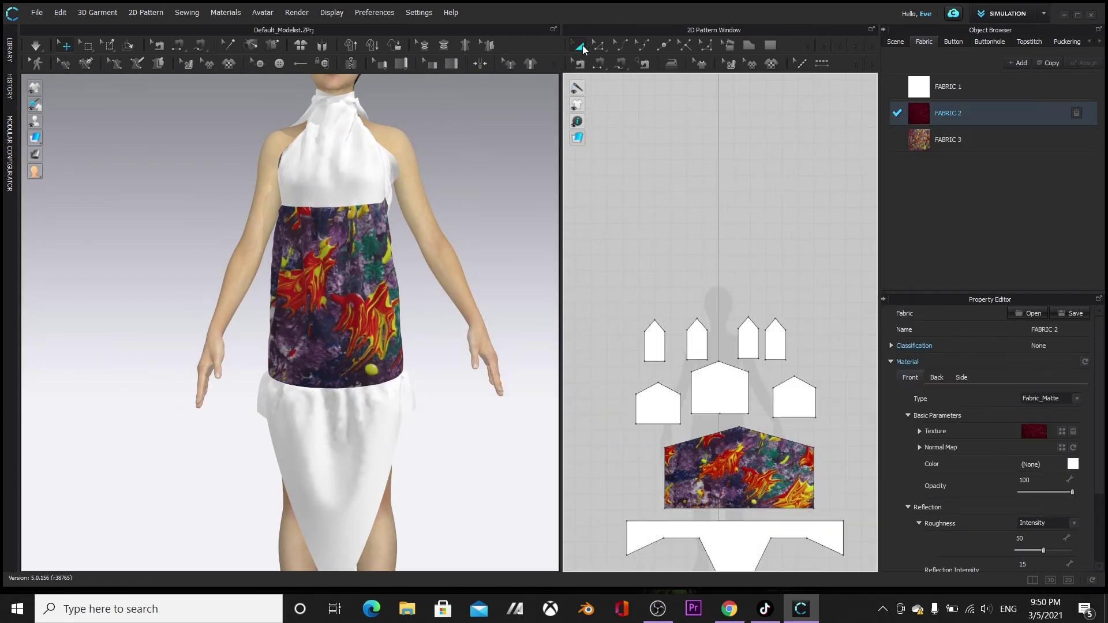
{"action": "left_click", "coordinate": [658, 405]}
{"action": "left_click", "coordinate": [721, 393], "text": "shift"}
{"action": "left_click", "coordinate": [806, 397], "text": "shift"}
{"action": "left_click", "coordinate": [1087, 113]}
{"action": "left_click", "coordinate": [501, 334]}
{"action": "right_click_drag", "start_coordinate": [470, 485], "coordinate": [461, 525]}
{"action": "left_click", "coordinate": [974, 114]}
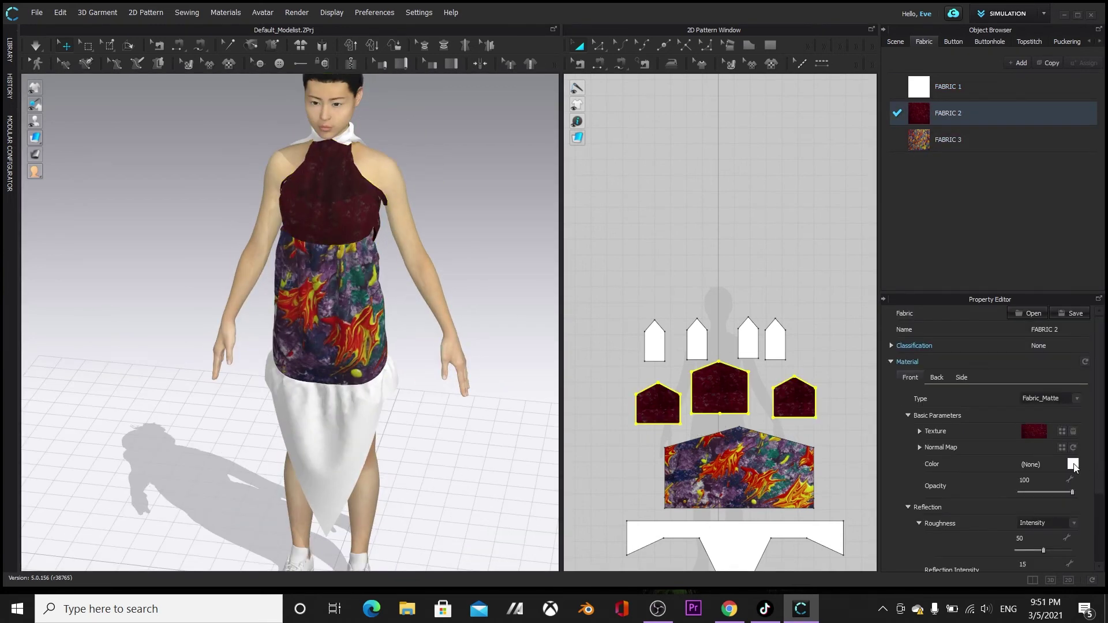
{"action": "left_click", "coordinate": [1073, 464]}
{"action": "left_click", "coordinate": [650, 370]}
{"action": "left_click", "coordinate": [601, 372]}
{"action": "left_click", "coordinate": [726, 383]}
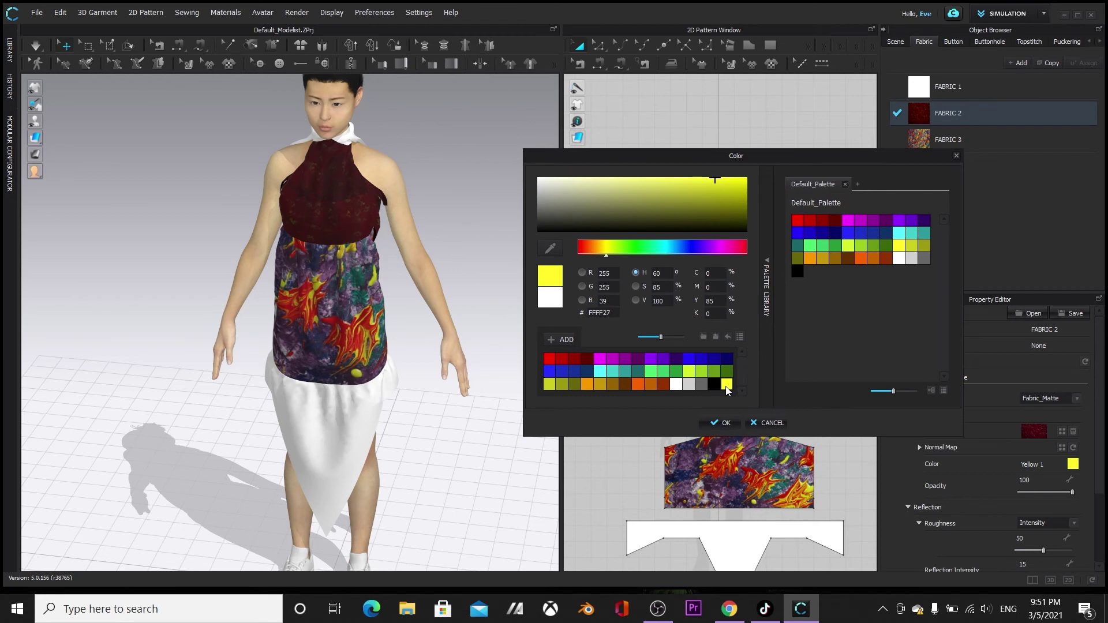
{"action": "left_click", "coordinate": [766, 423]}
Replace FABRIC 2's texture with a silver marbled image
{"action": "left_click", "coordinate": [1061, 431]}
{"action": "double_click", "coordinate": [978, 252]}
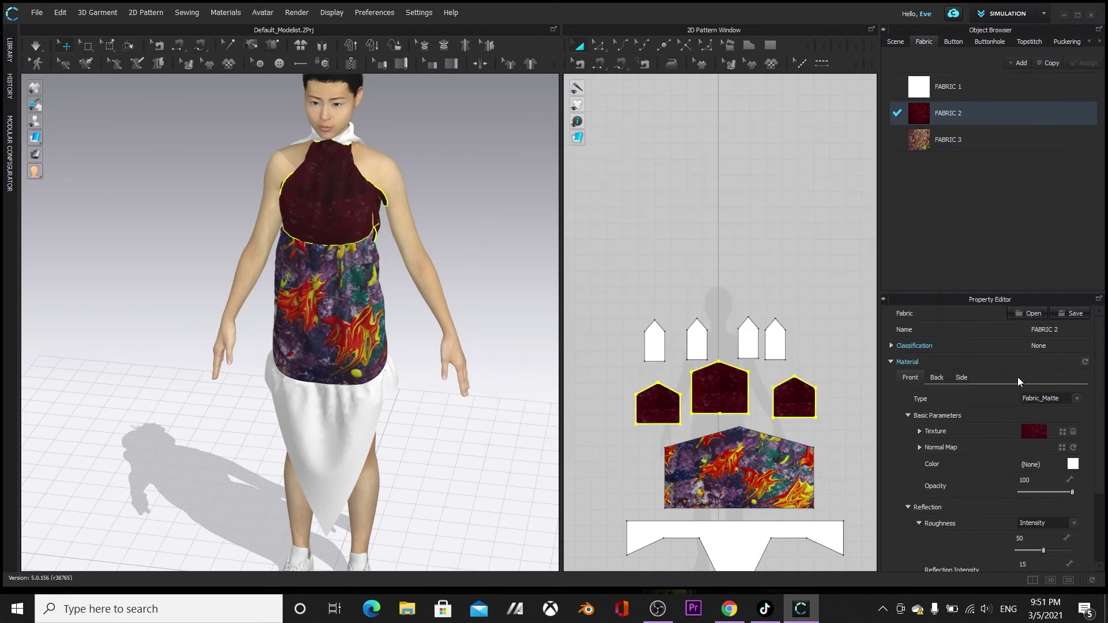
{"action": "left_click", "coordinate": [726, 395]}
Enlarge the silver texture on the center bodice panel with the Edit Texture tool
{"action": "scroll", "coordinate": [757, 167], "scroll_direction": "up", "scroll_amount": 3}
{"action": "middle_click_drag", "start_coordinate": [714, 267], "coordinate": [704, 176]}
{"action": "left_click", "coordinate": [731, 64]}
{"action": "left_click", "coordinate": [699, 372]}
{"action": "left_click_drag", "start_coordinate": [833, 117], "coordinate": [851, 97]}
{"action": "left_click", "coordinate": [517, 355]}
Reposition the silver texture on the center bodice panel so it fills the front of the bodice
{"action": "left_click", "coordinate": [708, 387]}
{"action": "left_click_drag", "start_coordinate": [707, 334], "coordinate": [664, 362]}
{"action": "scroll", "coordinate": [698, 388], "scroll_direction": "up", "scroll_amount": 3}
{"action": "left_click_drag", "start_coordinate": [703, 411], "coordinate": [773, 353]}
{"action": "left_click", "coordinate": [471, 479]}
{"action": "mouse_move", "coordinate": [469, 455]}
{"action": "right_mouse_down"}
{"action": "mouse_move", "coordinate": [519, 457]}
{"action": "mouse_move", "coordinate": [462, 464]}
{"action": "right_mouse_up"}
{"action": "scroll", "coordinate": [545, 449], "scroll_direction": "down", "scroll_amount": 1}
{"action": "scroll", "coordinate": [771, 393], "scroll_direction": "down", "scroll_amount": 4}
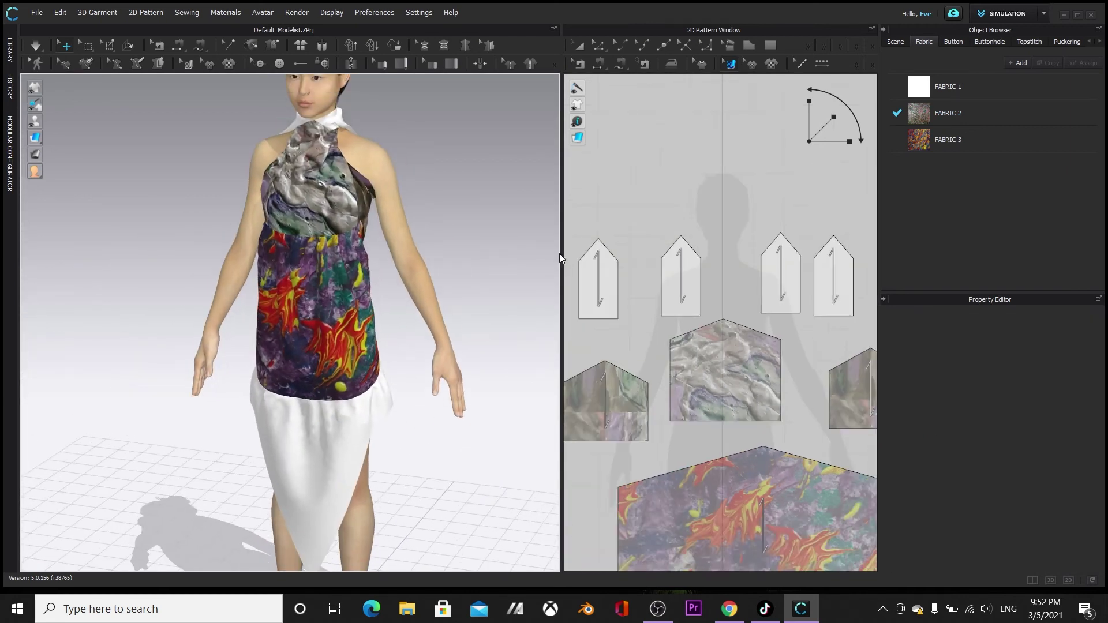
Widen the 2D pattern view, then shift the skirt panel's splatter texture and rotate it diagonally
{"action": "left_click_drag", "start_coordinate": [562, 259], "coordinate": [470, 265]}
{"action": "scroll", "coordinate": [697, 432], "scroll_direction": "down", "scroll_amount": 3}
{"action": "middle_click_drag", "start_coordinate": [697, 432], "coordinate": [704, 263]}
{"action": "left_click", "coordinate": [922, 142]}
{"action": "left_click", "coordinate": [710, 337]}
{"action": "right_click", "coordinate": [709, 337]}
{"action": "left_click", "coordinate": [553, 159]}
{"action": "left_click", "coordinate": [721, 329]}
{"action": "left_click_drag", "start_coordinate": [733, 288], "coordinate": [735, 326]}
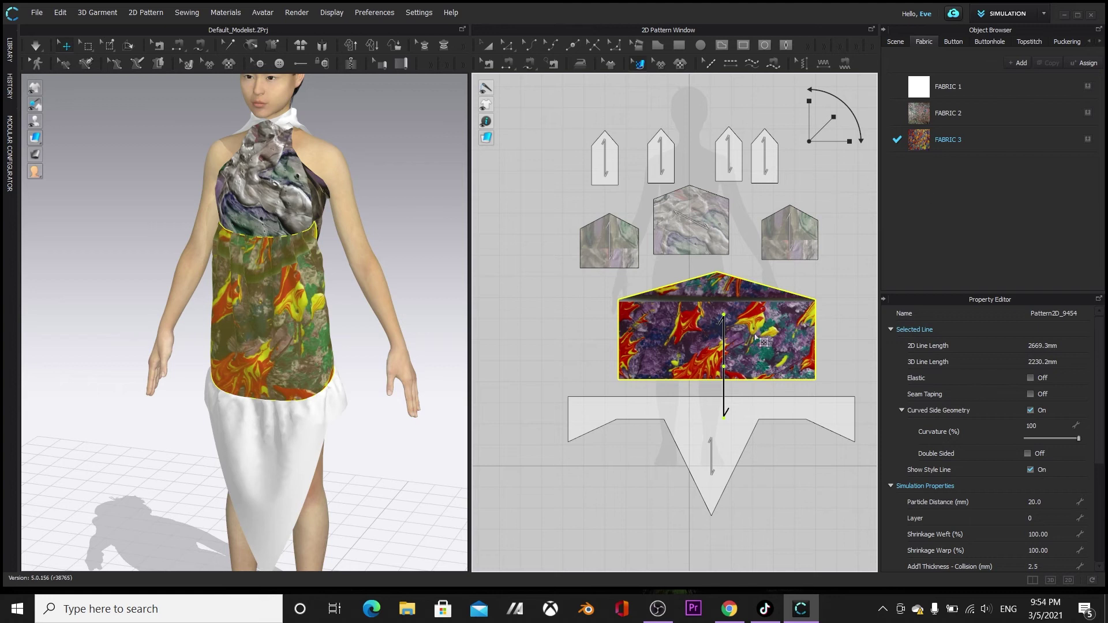
{"action": "left_click_drag", "start_coordinate": [724, 419], "coordinate": [790, 348]}
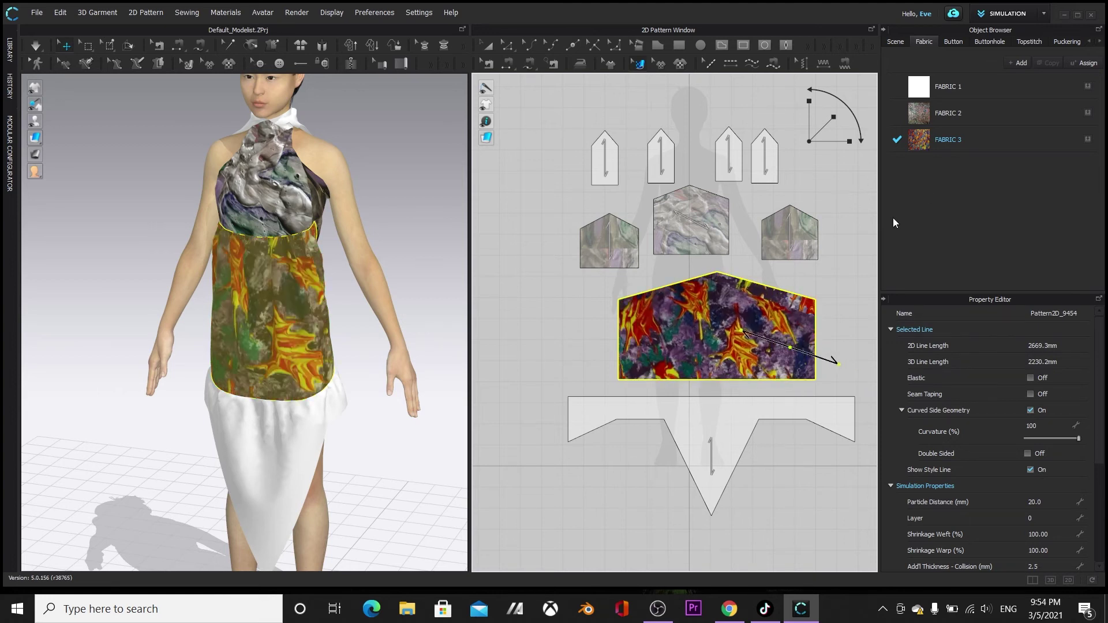
Replace FABRIC 3's texture with a plain green image
{"action": "double_click", "coordinate": [919, 141]}
{"action": "left_click", "coordinate": [916, 369]}
{"action": "left_click", "coordinate": [915, 450]}
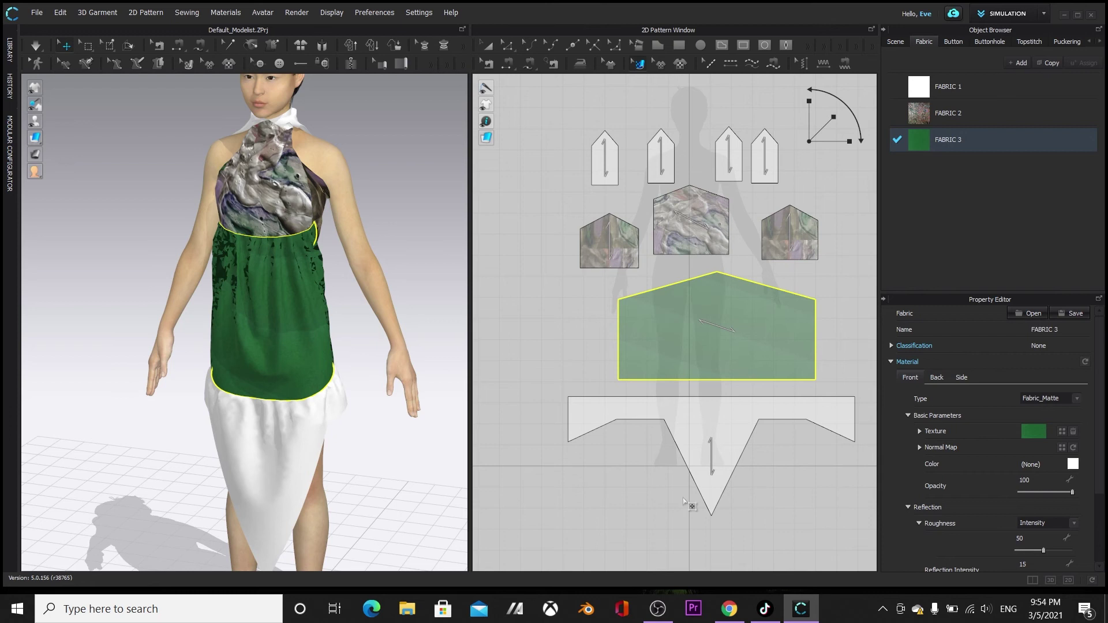
Replace FABRIC 3's texture with a gray embossed leaf-pattern image
{"action": "left_click", "coordinate": [1072, 431]}
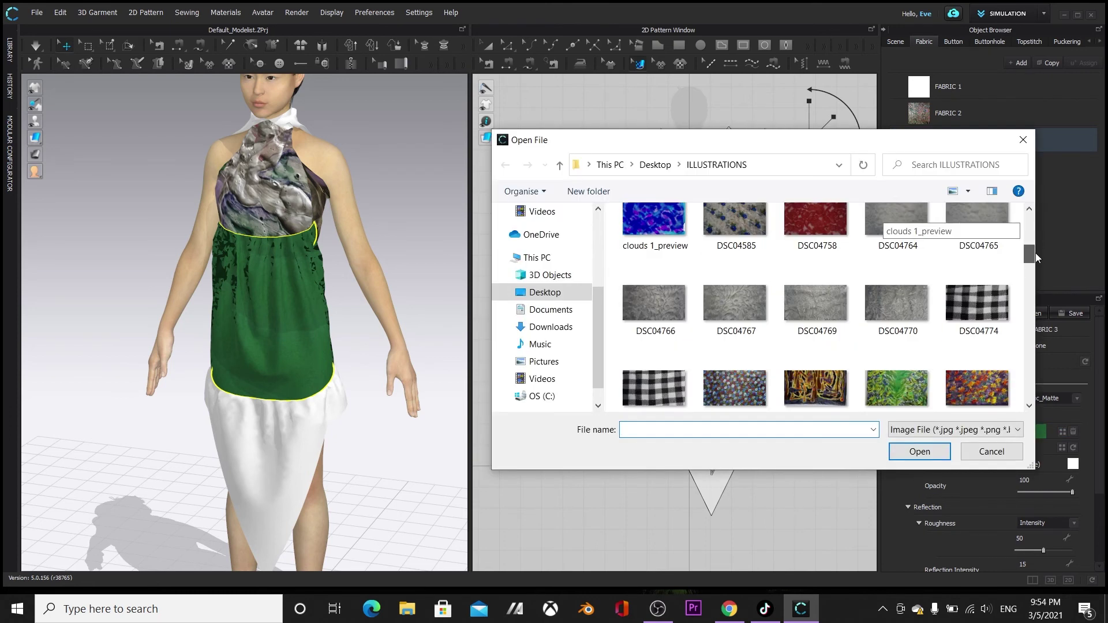
{"action": "double_click", "coordinate": [889, 351]}
{"action": "left_click", "coordinate": [412, 488]}
{"action": "left_click", "coordinate": [953, 140]}
Try out gray and blue palette tints on FABRIC 3, and settle on White as its color
{"action": "left_click", "coordinate": [1074, 466]}
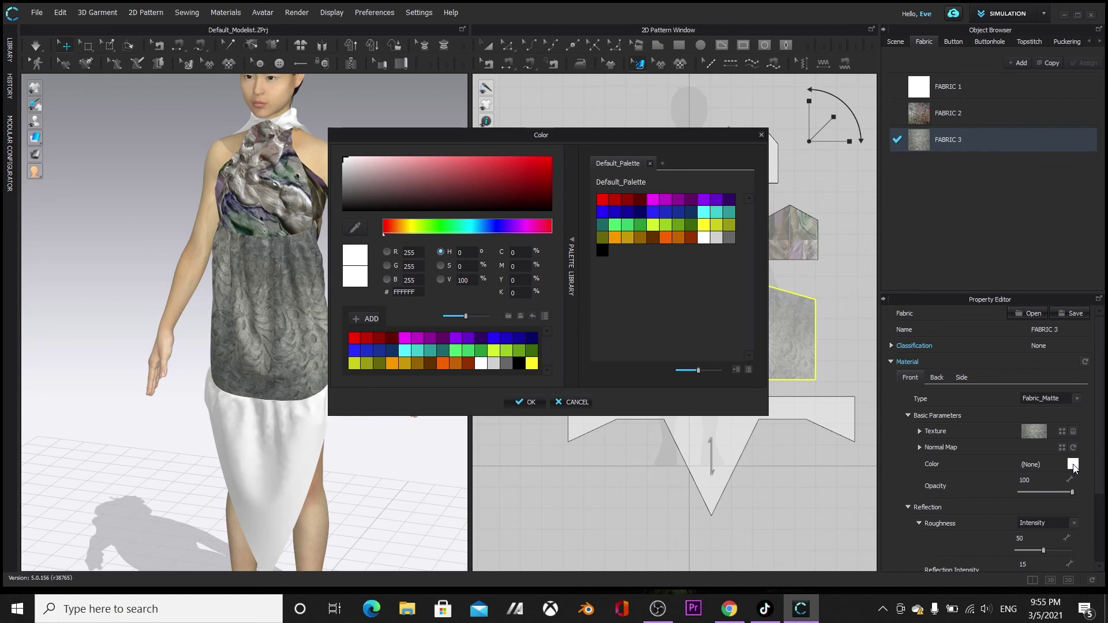
{"action": "left_click_drag", "start_coordinate": [703, 133], "coordinate": [828, 133]}
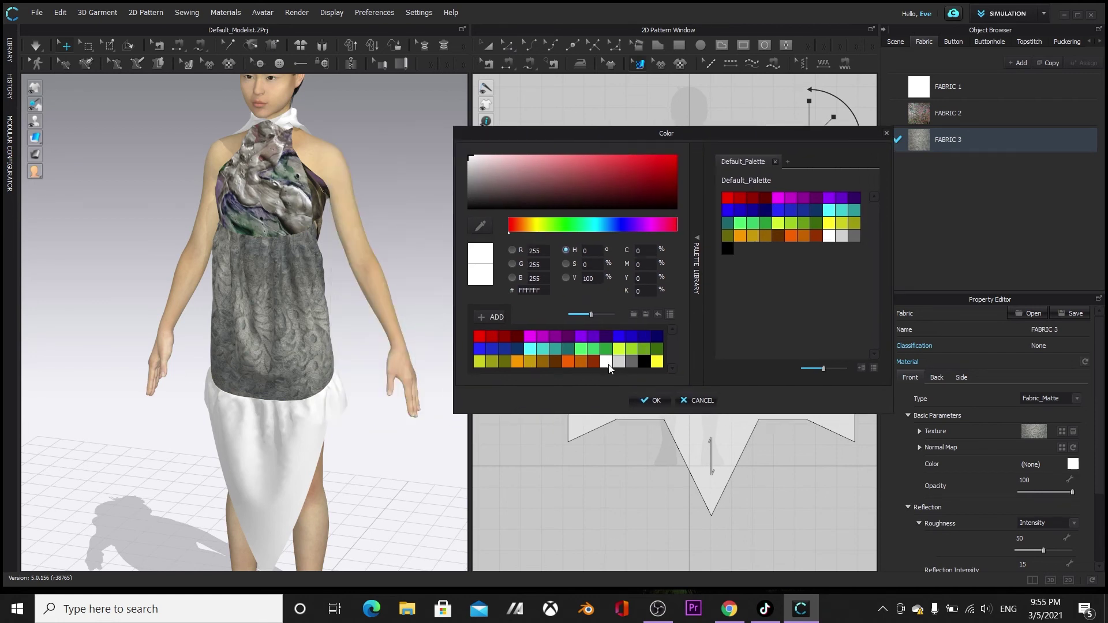
{"action": "left_click", "coordinate": [530, 348]}
{"action": "left_click", "coordinate": [631, 350]}
{"action": "left_click", "coordinate": [632, 362]}
{"action": "left_click", "coordinate": [618, 364]}
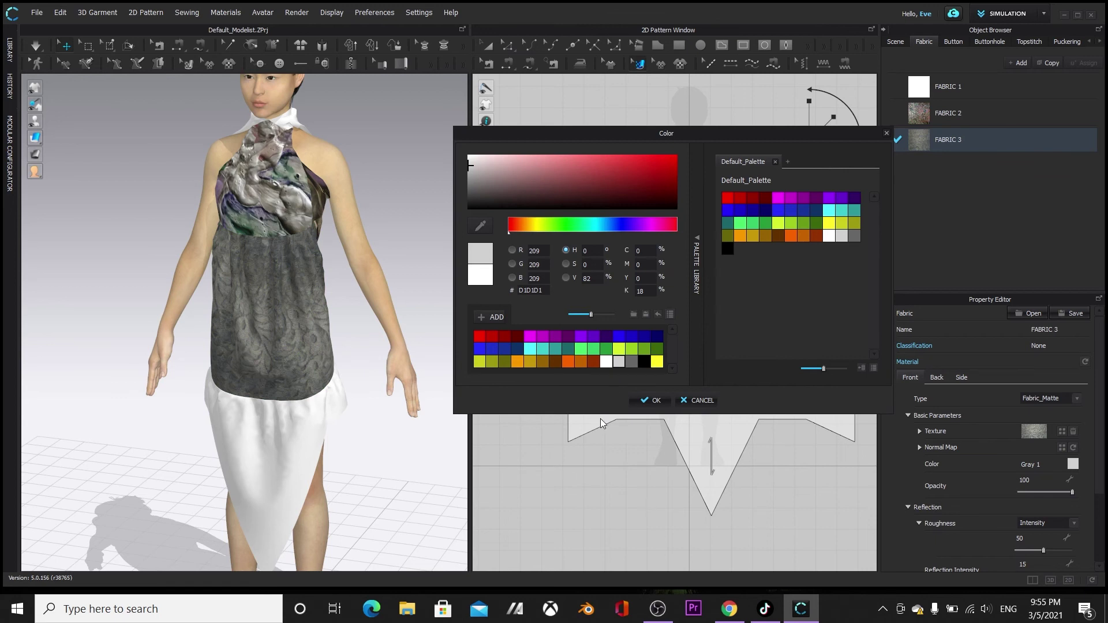
{"action": "left_click", "coordinate": [642, 337]}
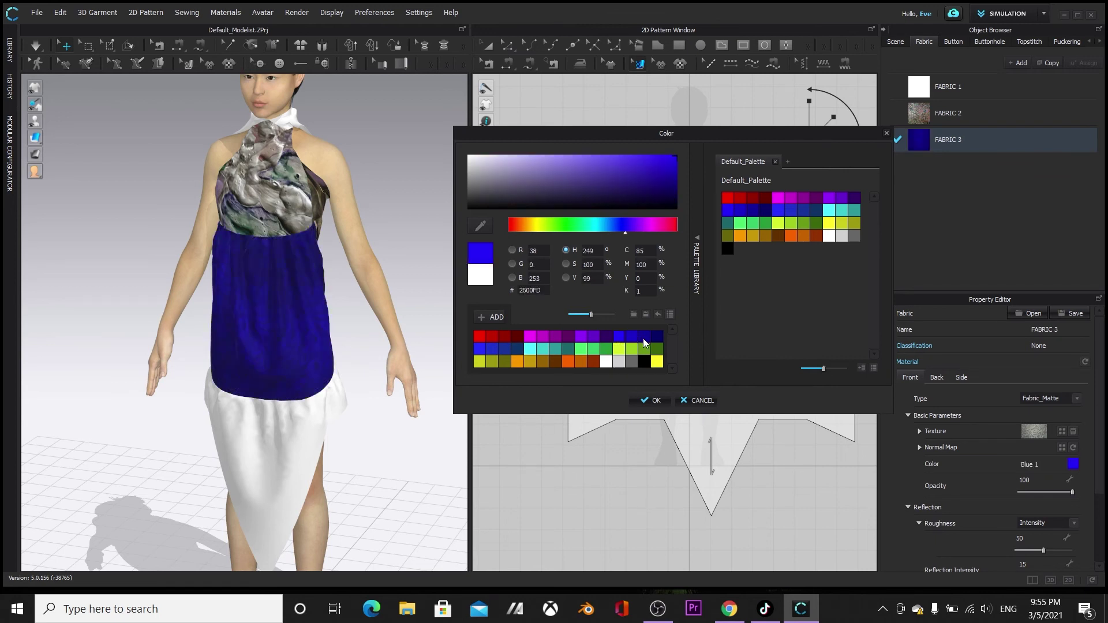
{"action": "left_click", "coordinate": [646, 339]}
{"action": "left_click", "coordinate": [620, 338]}
{"action": "left_click", "coordinate": [606, 361]}
{"action": "left_click", "coordinate": [652, 400]}
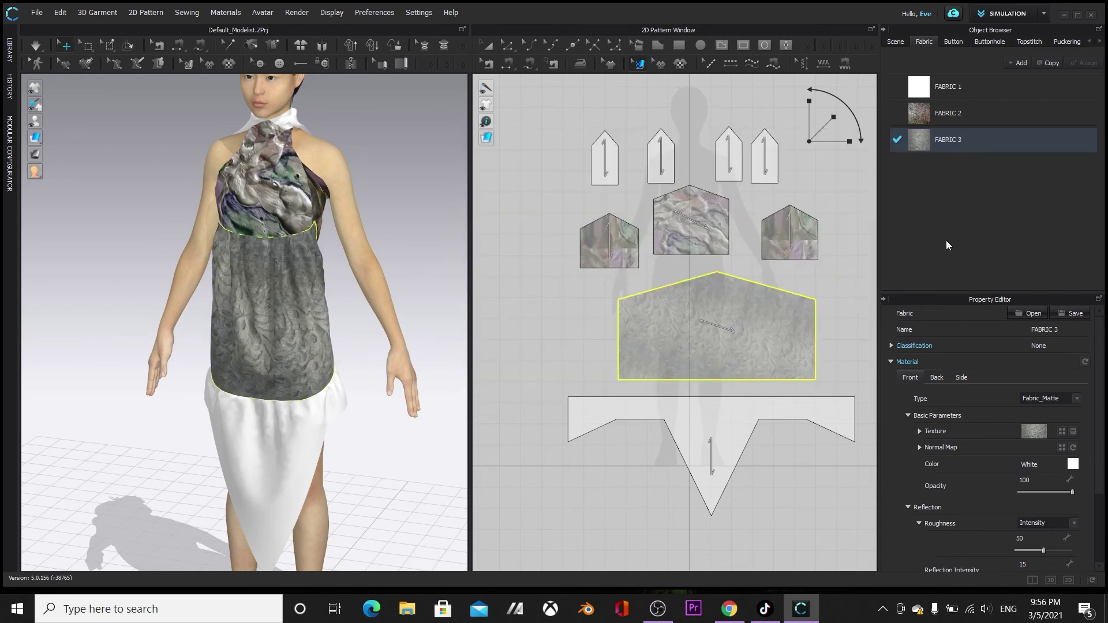
Add a new fabric, FABRIC 4, color it black, and apply it to the pointed lower skirt panel
{"action": "left_click", "coordinate": [1017, 62]}
{"action": "left_click", "coordinate": [1072, 465]}
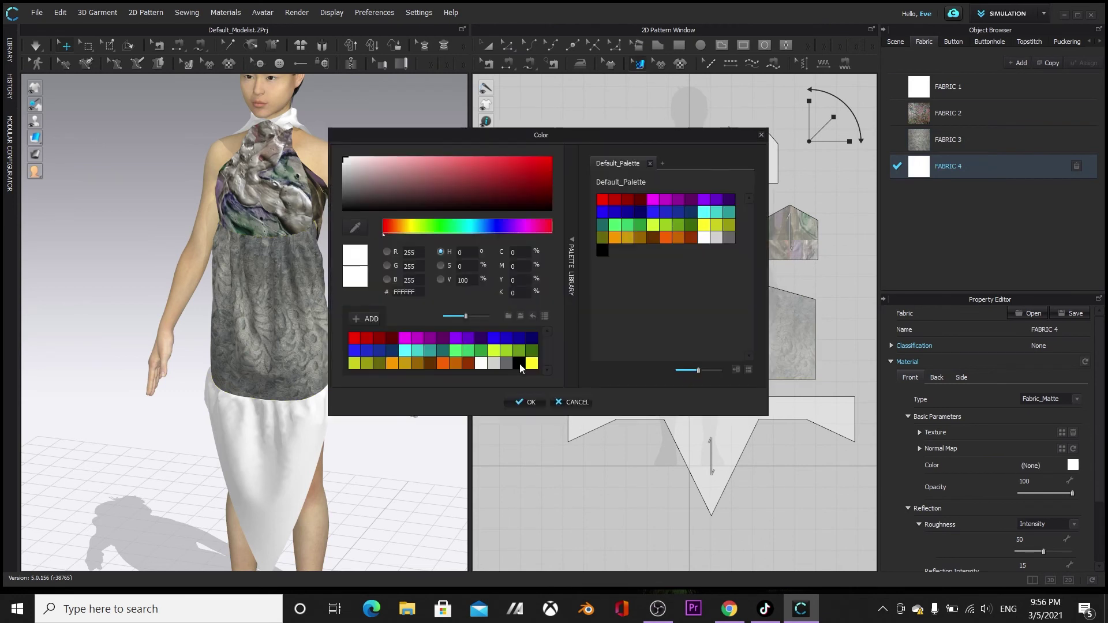
{"action": "left_click", "coordinate": [519, 363]}
{"action": "left_click", "coordinate": [528, 402]}
{"action": "left_click_drag", "start_coordinate": [910, 170], "coordinate": [728, 406]}
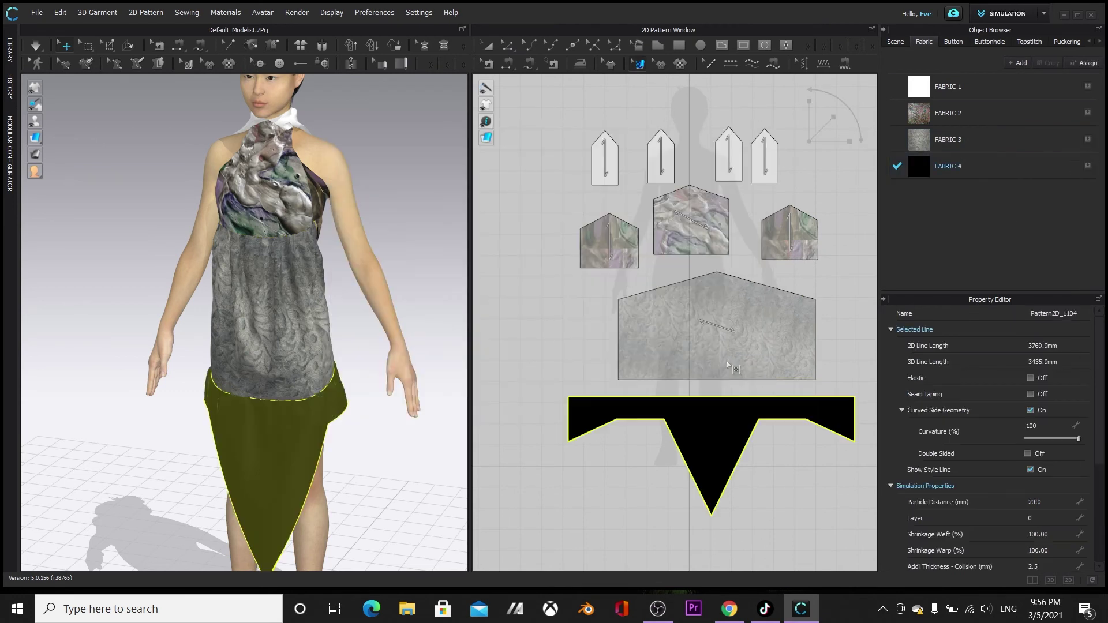
Add another fabric, FABRIC 5, for the four collar pieces
{"action": "left_click", "coordinate": [490, 47]}
{"action": "left_click", "coordinate": [397, 512]}
{"action": "right_click_drag", "start_coordinate": [397, 513], "coordinate": [383, 485]}
{"action": "left_click_drag", "start_coordinate": [556, 92], "coordinate": [831, 189]}
{"action": "scroll", "coordinate": [528, 182], "scroll_direction": "up", "scroll_amount": 3}
{"action": "middle_click_drag", "start_coordinate": [637, 215], "coordinate": [571, 238]}
{"action": "left_click", "coordinate": [1017, 63]}
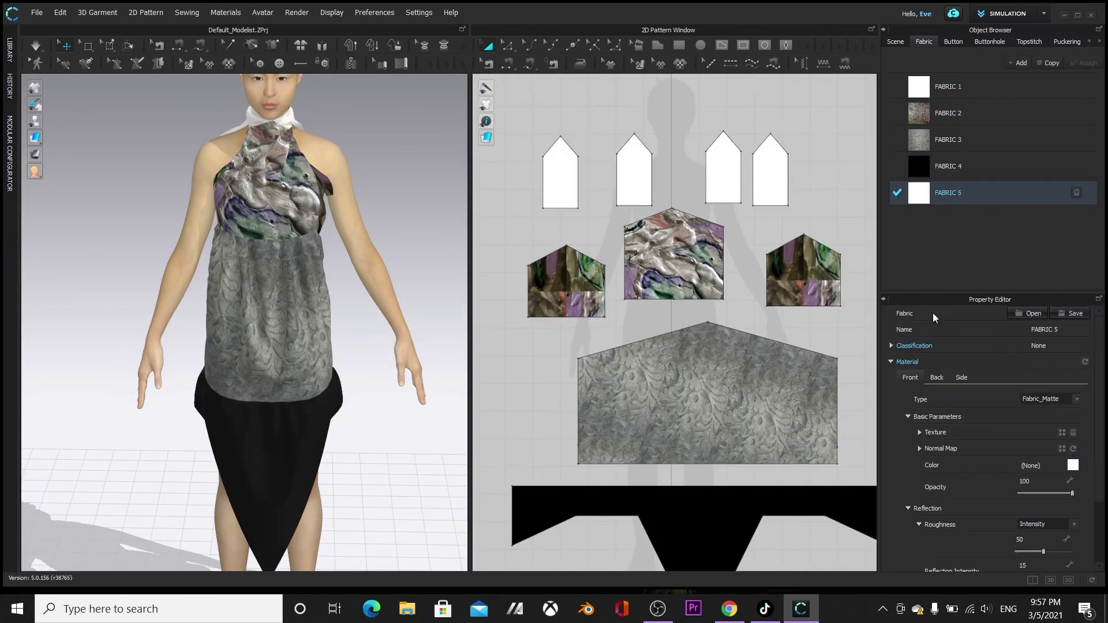
{"action": "left_click", "coordinate": [1072, 465]}
{"action": "left_click_drag", "start_coordinate": [664, 138], "coordinate": [831, 289]}
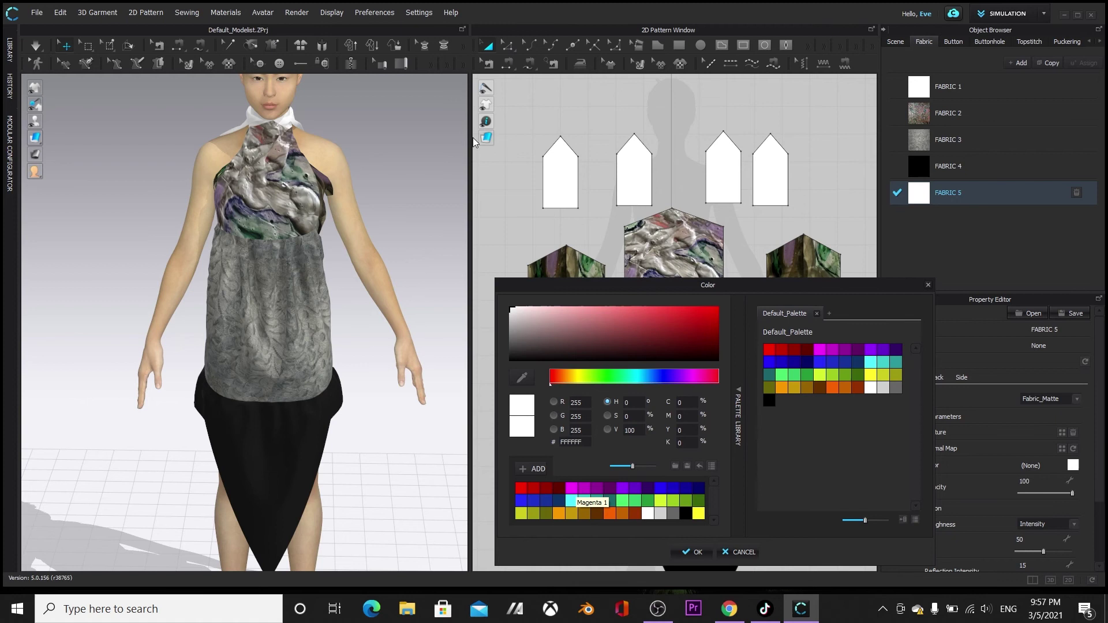
{"action": "left_click", "coordinate": [738, 552]}
{"action": "right_click_drag", "start_coordinate": [398, 442], "coordinate": [230, 463]}
{"action": "left_click", "coordinate": [561, 176]}
{"action": "left_click", "coordinate": [634, 176], "text": "shift"}
{"action": "left_click", "coordinate": [718, 178], "text": "shift"}
{"action": "left_click", "coordinate": [771, 176], "text": "shift"}
{"action": "left_click", "coordinate": [926, 192]}
{"action": "left_click", "coordinate": [1072, 465]}
{"action": "left_click_drag", "start_coordinate": [672, 134], "coordinate": [843, 255]}
{"action": "left_click", "coordinate": [625, 462]}
{"action": "left_click_drag", "start_coordinate": [657, 301], "coordinate": [652, 290]}
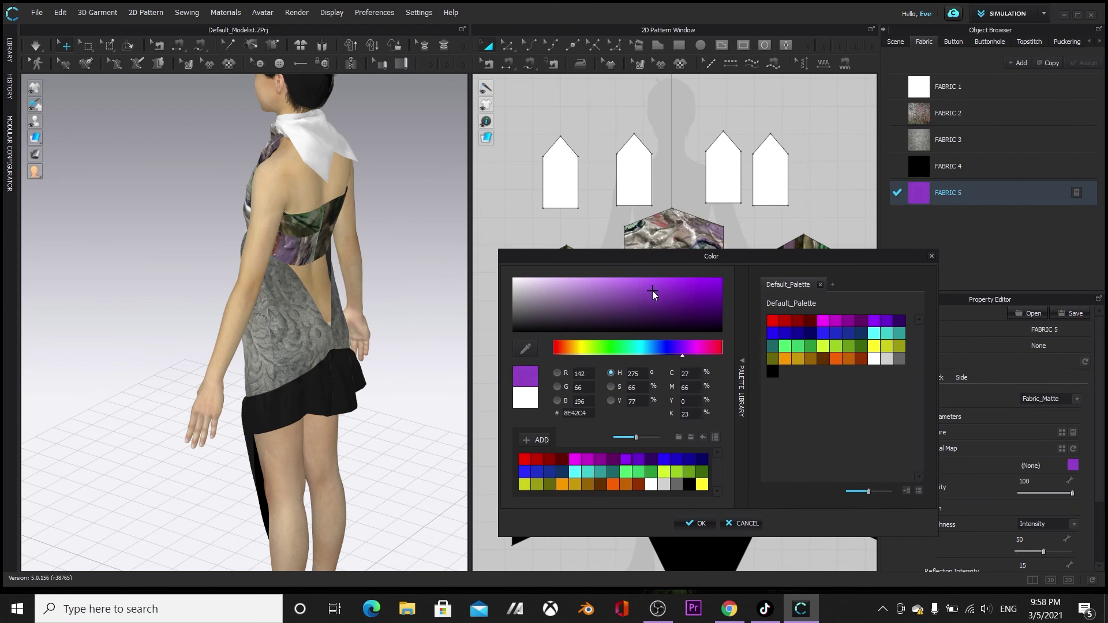
{"action": "left_click", "coordinate": [633, 289]}
{"action": "left_click", "coordinate": [742, 523]}
Set FABRIC 5's color to a light purple
{"action": "left_click", "coordinate": [562, 176]}
{"action": "left_click", "coordinate": [634, 176], "text": "shift"}
{"action": "left_click", "coordinate": [720, 179], "text": "shift"}
{"action": "left_click", "coordinate": [771, 178], "text": "shift"}
{"action": "left_click", "coordinate": [924, 194]}
{"action": "left_click", "coordinate": [1073, 467]}
{"action": "left_click", "coordinate": [455, 338]}
{"action": "left_click_drag", "start_coordinate": [470, 179], "coordinate": [439, 164]}
{"action": "left_click", "coordinate": [534, 399]}
Assign the purple FABRIC 5 to all four collar pieces
{"action": "left_click", "coordinate": [560, 176]}
{"action": "left_click", "coordinate": [634, 177], "text": "shift"}
{"action": "left_click", "coordinate": [723, 178], "text": "shift"}
{"action": "left_click", "coordinate": [765, 178], "text": "shift"}
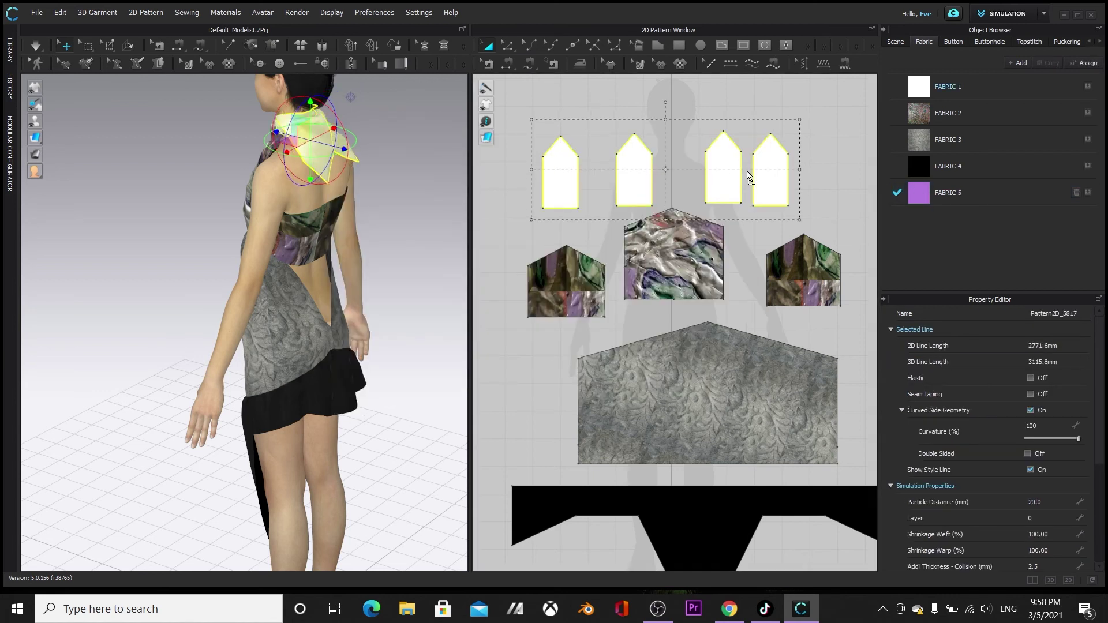
{"action": "left_click", "coordinate": [1084, 62]}
Enlarge the 3D garment view and narrow the 2D pattern view to show the dressed avatar from the front
{"action": "left_click", "coordinate": [44, 384]}
{"action": "right_click_drag", "start_coordinate": [44, 384], "coordinate": [401, 381]}
{"action": "middle_click_drag", "start_coordinate": [401, 380], "coordinate": [429, 528]}
{"action": "right_click_drag", "start_coordinate": [430, 370], "coordinate": [447, 324]}
{"action": "left_click_drag", "start_coordinate": [471, 316], "coordinate": [779, 316]}
{"action": "right_click_drag", "start_coordinate": [681, 318], "coordinate": [643, 348]}
{"action": "left_click", "coordinate": [504, 314]}
{"action": "left_click", "coordinate": [653, 319]}
{"action": "scroll", "coordinate": [647, 332], "scroll_direction": "down", "scroll_amount": 2}
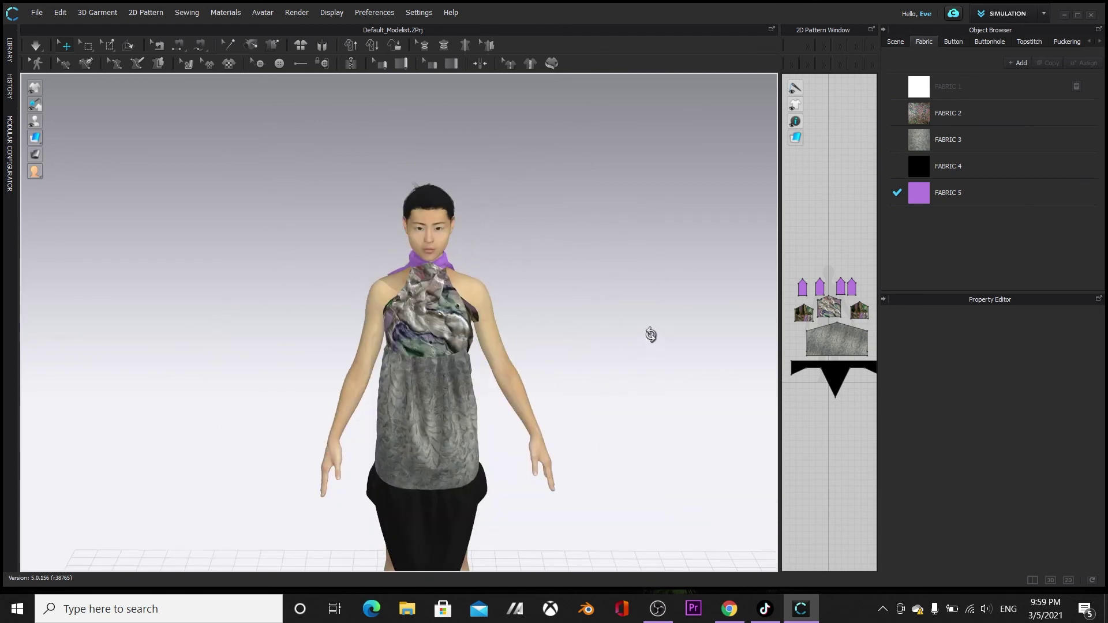
Run the simulation on the dress to readjust the side bodice panel at the avatar's underarm
{"action": "scroll", "coordinate": [650, 334], "scroll_direction": "up", "scroll_amount": 8}
{"action": "right_click_drag", "start_coordinate": [725, 326], "coordinate": [639, 317]}
{"action": "left_click", "coordinate": [600, 300]}
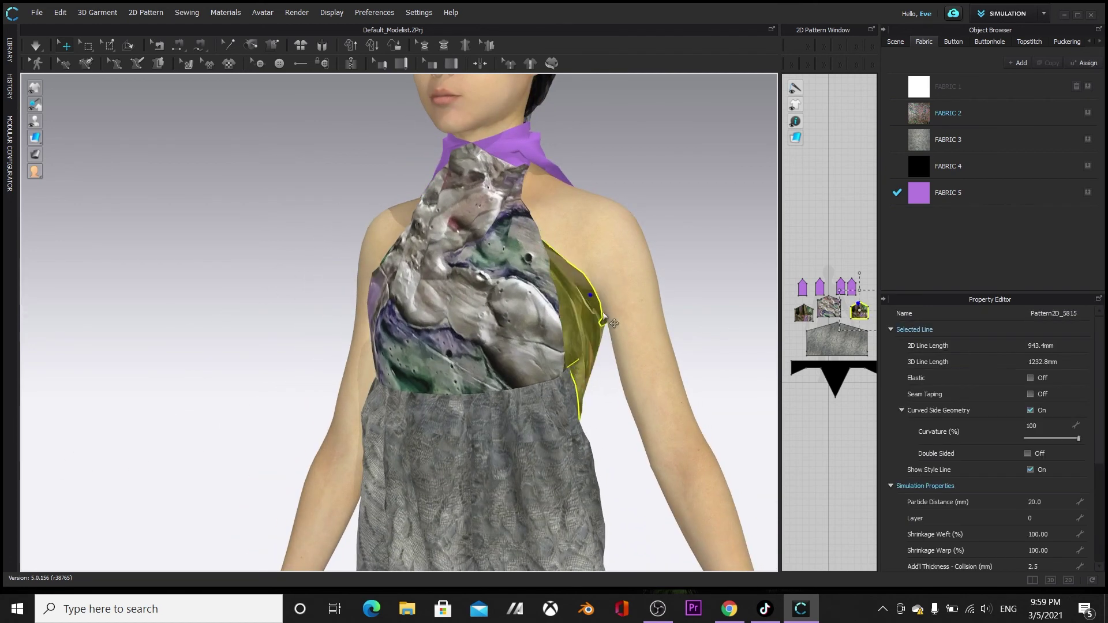
{"action": "key", "text": "space"}
{"action": "left_click", "coordinate": [700, 208]}
{"action": "scroll", "coordinate": [678, 306], "scroll_direction": "down", "scroll_amount": 3}
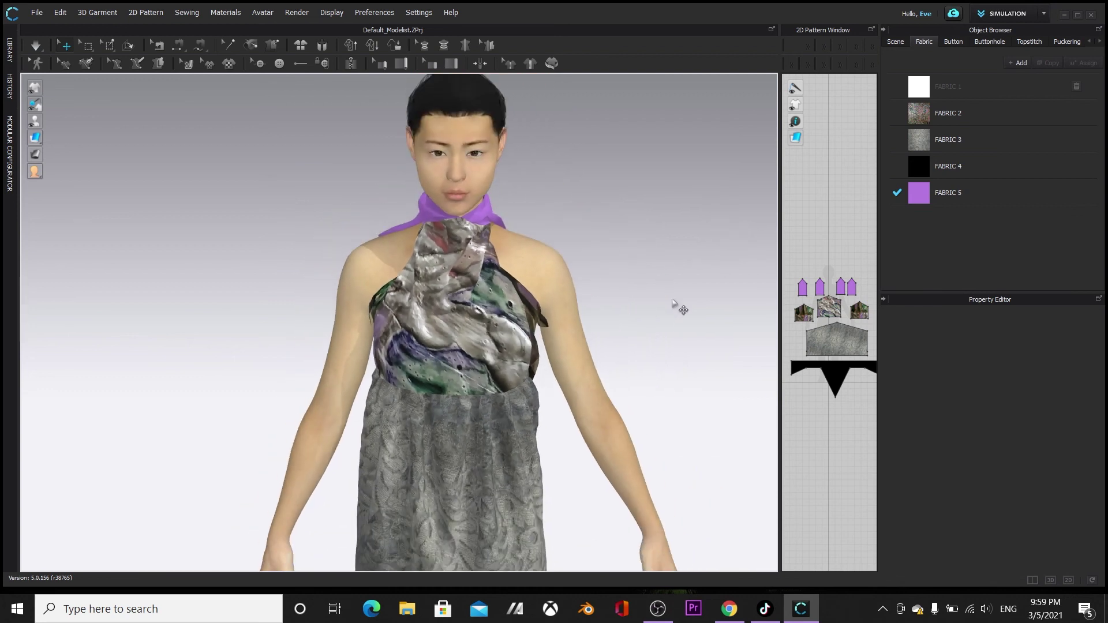
{"action": "scroll", "coordinate": [656, 260], "scroll_direction": "up", "scroll_amount": 3}
{"action": "left_click", "coordinate": [611, 315]}
{"action": "key", "text": "space"}
{"action": "left_click", "coordinate": [193, 323]}
Collapse the Object Browser and open the Render window with the full-length avatar in view
{"action": "right_click_drag", "start_coordinate": [323, 346], "coordinate": [408, 348]}
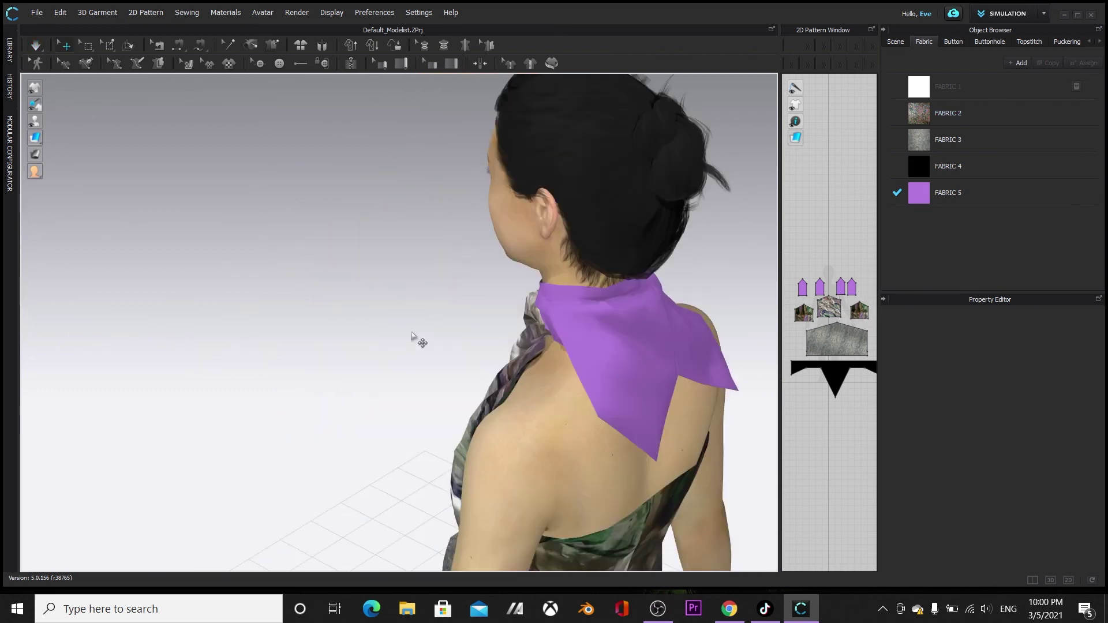
{"action": "scroll", "coordinate": [324, 381], "scroll_direction": "down", "scroll_amount": 4}
{"action": "right_click_drag", "start_coordinate": [243, 420], "coordinate": [600, 300]}
{"action": "scroll", "coordinate": [621, 331], "scroll_direction": "down", "scroll_amount": 2}
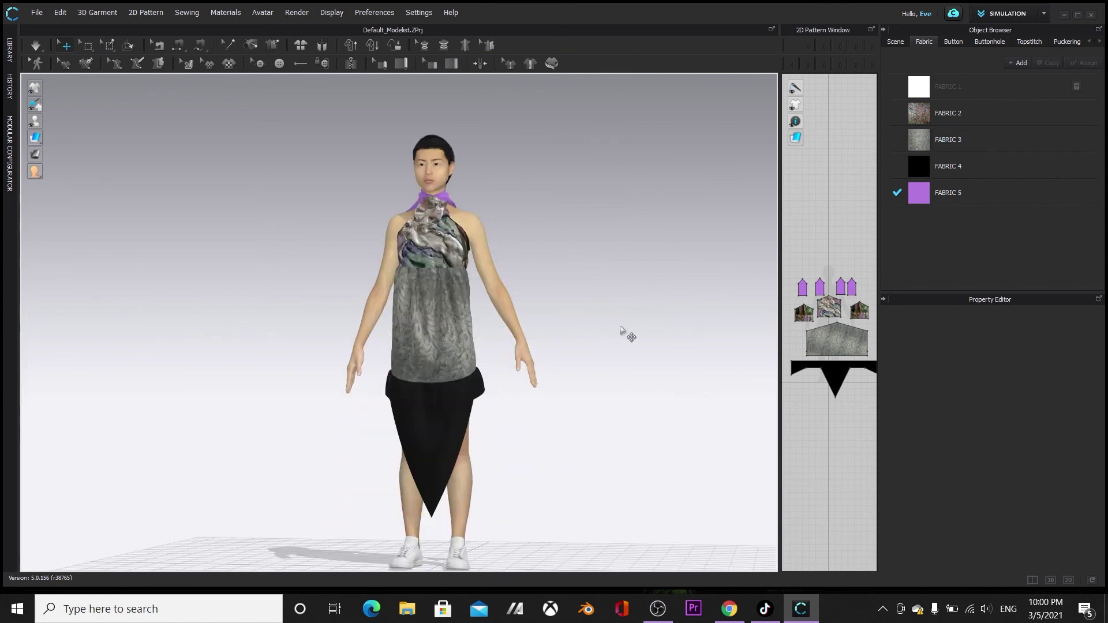
{"action": "left_click", "coordinate": [883, 30]}
{"action": "left_click", "coordinate": [297, 12]}
{"action": "left_click", "coordinate": [306, 27]}
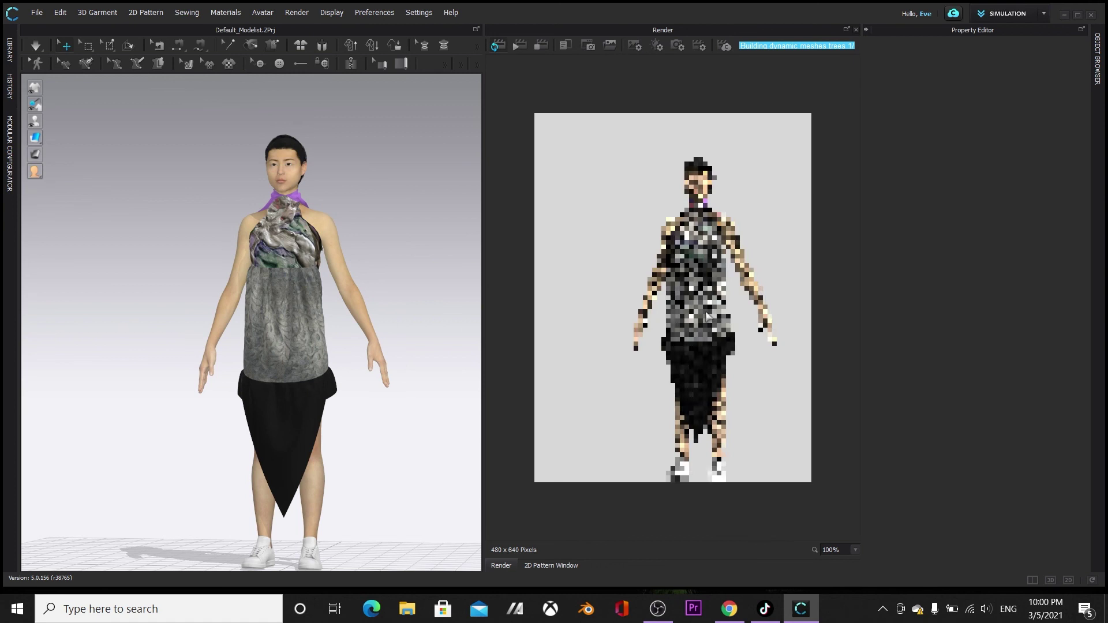
Set the render image size to 650 pixels wide and 1000 pixels high, with the whole avatar framed
{"action": "middle_click_drag", "start_coordinate": [743, 334], "coordinate": [739, 288]}
{"action": "right_click_drag", "start_coordinate": [773, 307], "coordinate": [693, 358]}
{"action": "right_click_drag", "start_coordinate": [672, 417], "coordinate": [723, 399]}
{"action": "right_click_drag", "start_coordinate": [628, 401], "coordinate": [758, 431]}
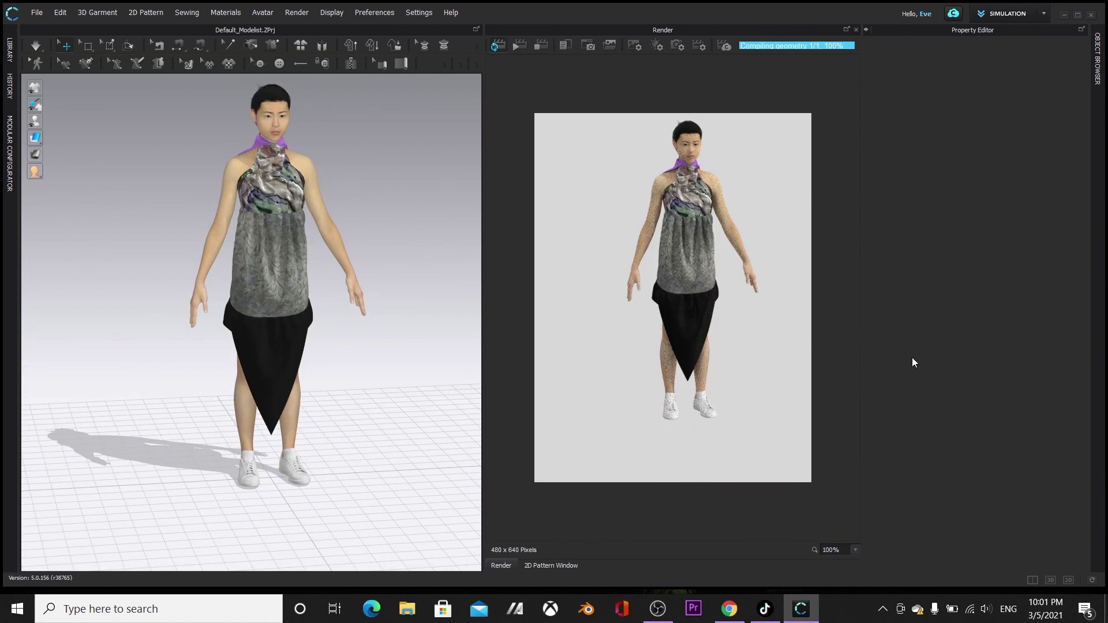
{"action": "left_click", "coordinate": [635, 45]}
{"action": "double_click", "coordinate": [1043, 144]}
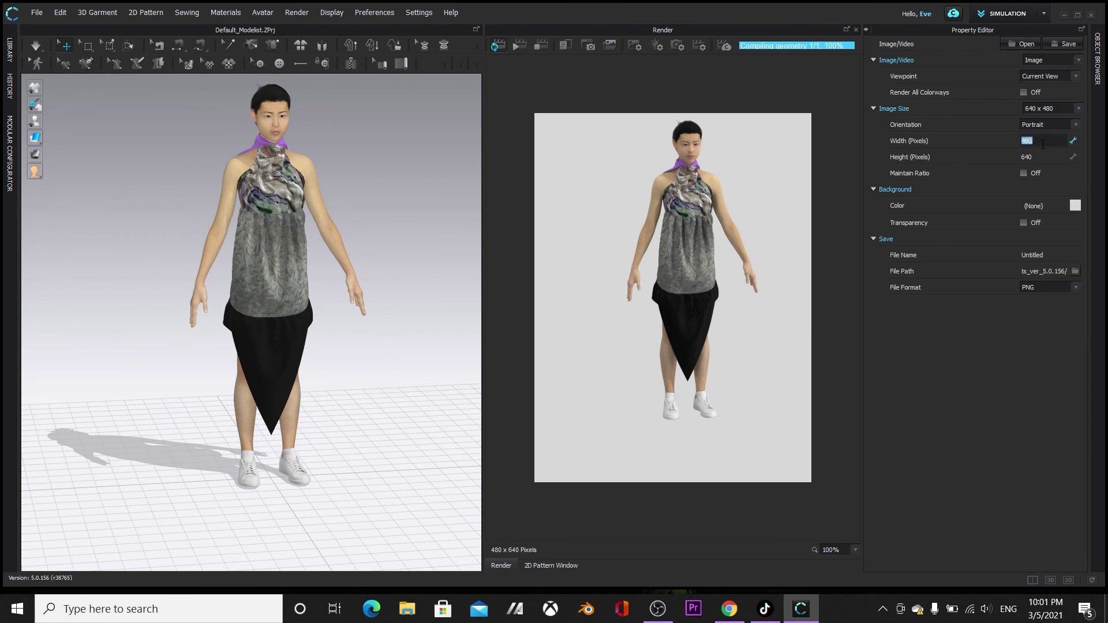
{"action": "double_click", "coordinate": [1045, 156]}
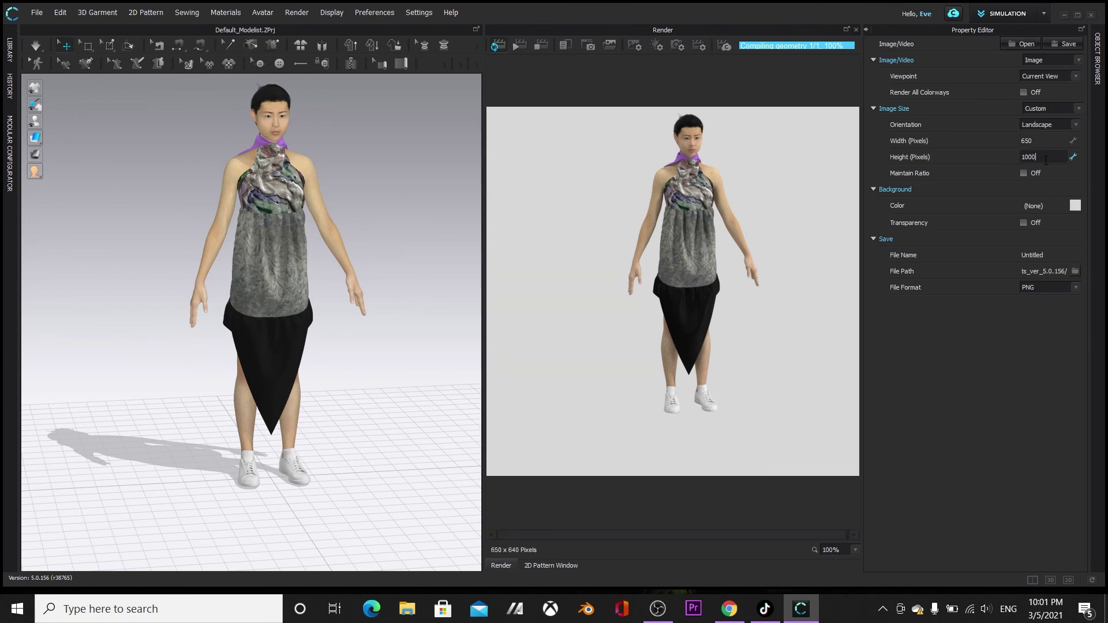
{"action": "key", "text": "Return"}
Remove the docked 3D garment view from beside the render, and set the render background color to Gray 2
{"action": "right_click_drag", "start_coordinate": [741, 489], "coordinate": [736, 424]}
{"action": "middle_click_drag", "start_coordinate": [737, 424], "coordinate": [730, 465]}
{"action": "scroll", "coordinate": [735, 451], "scroll_direction": "down", "scroll_amount": 2}
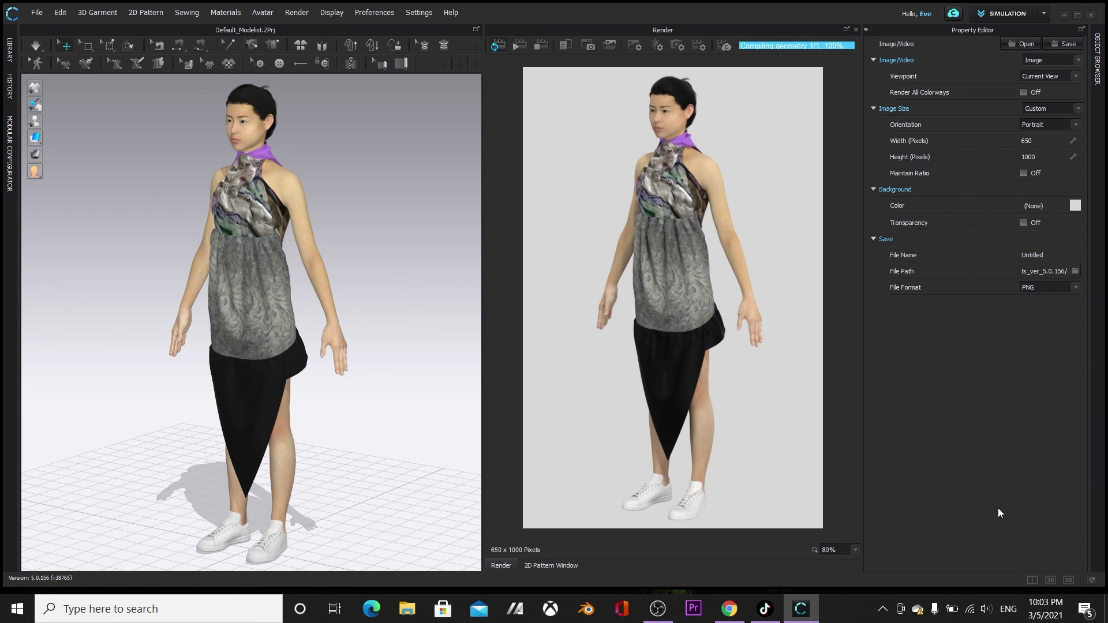
{"action": "left_click", "coordinate": [1073, 206]}
{"action": "left_click_drag", "start_coordinate": [639, 136], "coordinate": [911, 28]}
{"action": "left_click", "coordinate": [854, 296]}
{"action": "left_click", "coordinate": [477, 28]}
{"action": "left_click", "coordinate": [1074, 205]}
{"action": "left_click_drag", "start_coordinate": [704, 165], "coordinate": [941, 284]}
{"action": "left_click", "coordinate": [781, 503]}
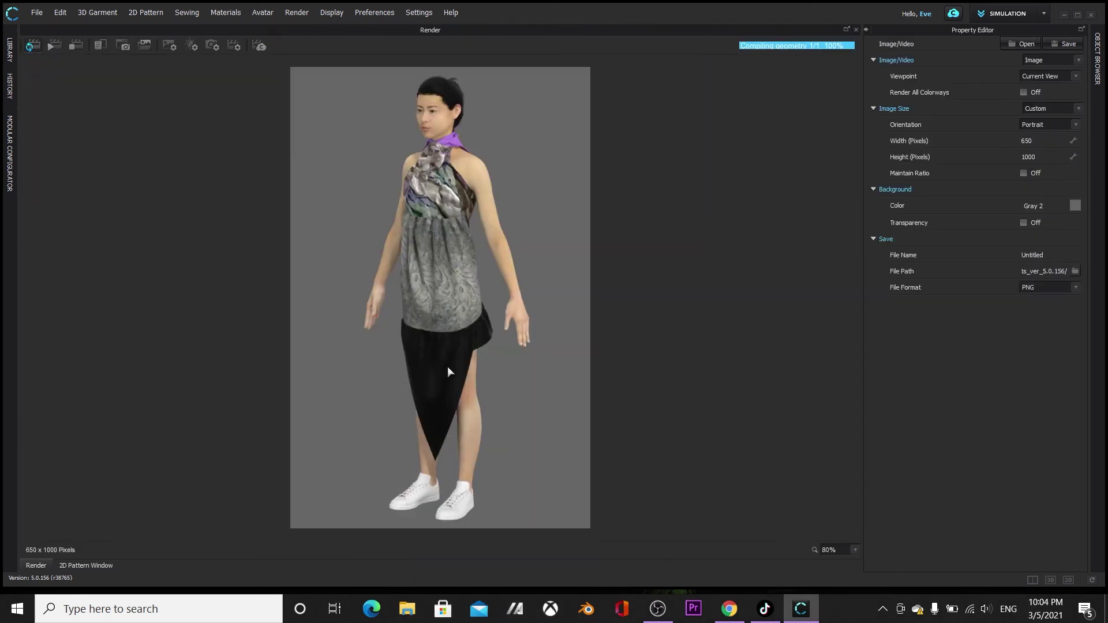
Open the render properties and bring up the light quality choices
{"action": "right_click_drag", "start_coordinate": [542, 442], "coordinate": [433, 417]}
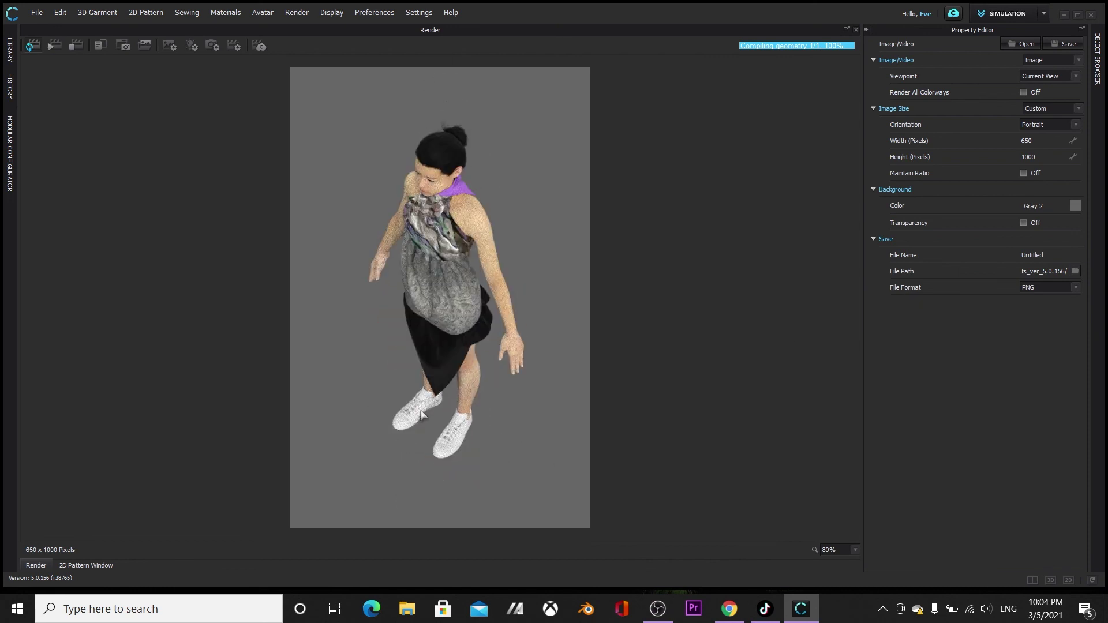
{"action": "mouse_move", "coordinate": [502, 472]}
{"action": "right_mouse_down"}
{"action": "mouse_move", "coordinate": [519, 438]}
{"action": "mouse_move", "coordinate": [519, 462]}
{"action": "right_mouse_up"}
{"action": "scroll", "coordinate": [510, 481], "scroll_direction": "up", "scroll_amount": 1}
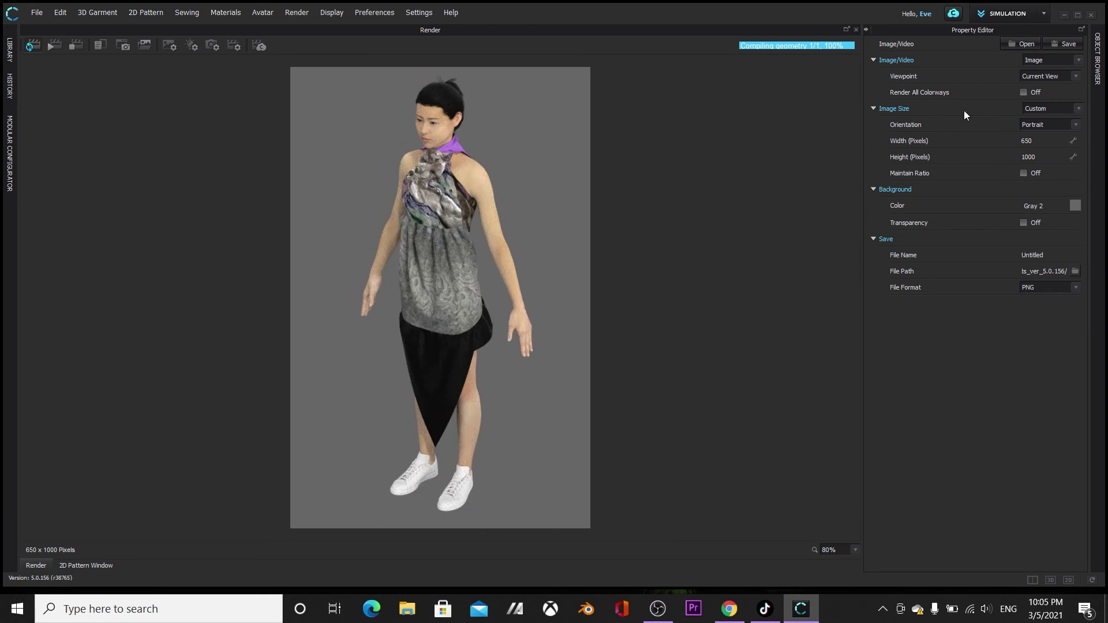
{"action": "left_click", "coordinate": [233, 45]}
{"action": "left_click", "coordinate": [1047, 211]}
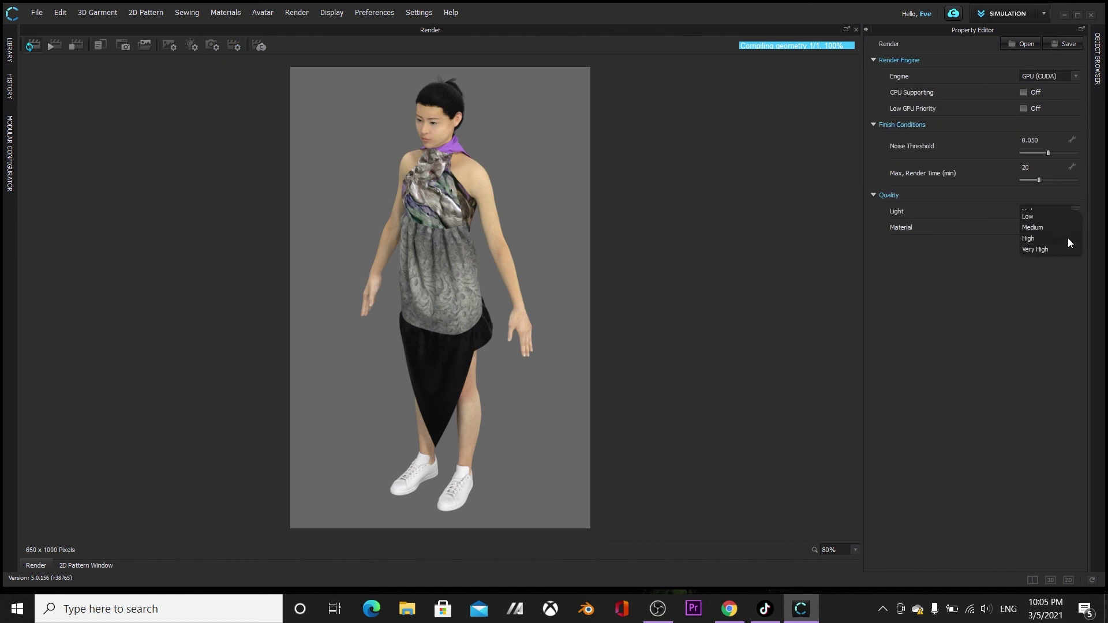